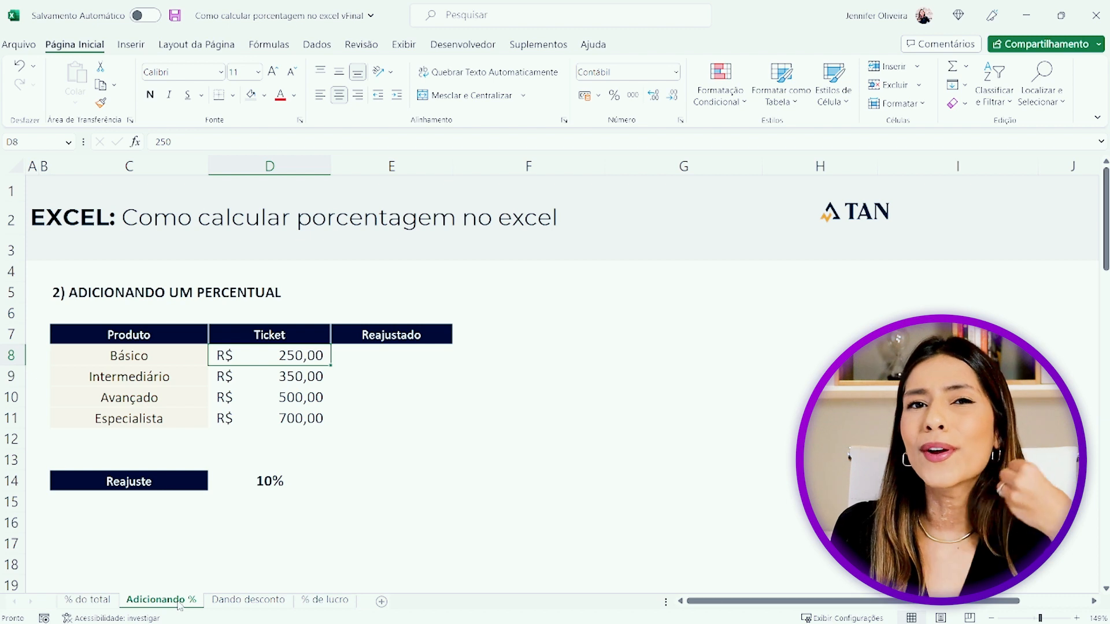
Look through the "Dando desconto" and "% de lucro" sheets and go back to the "% do total" sheet.
{"action": "left_click", "coordinate": [231, 603]}
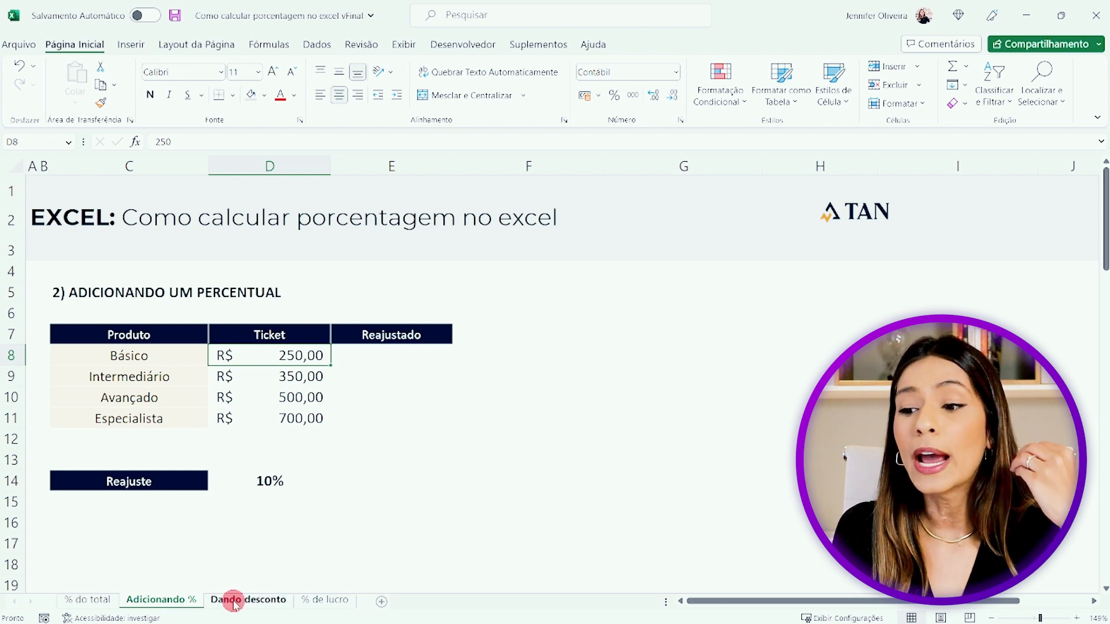
{"action": "left_click", "coordinate": [338, 601]}
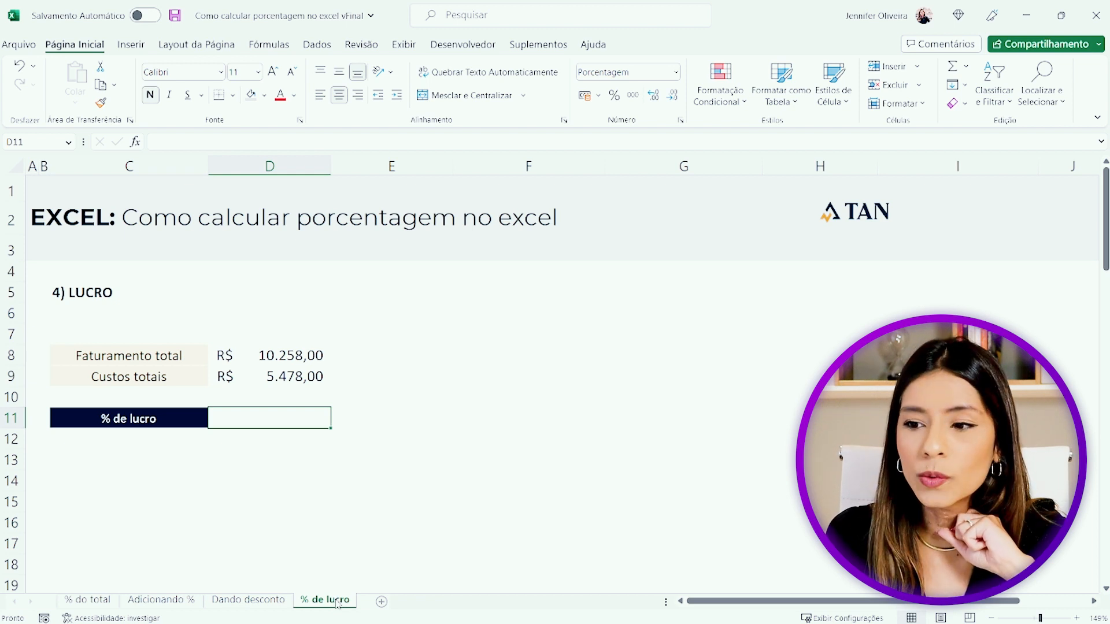
{"action": "left_click", "coordinate": [108, 600]}
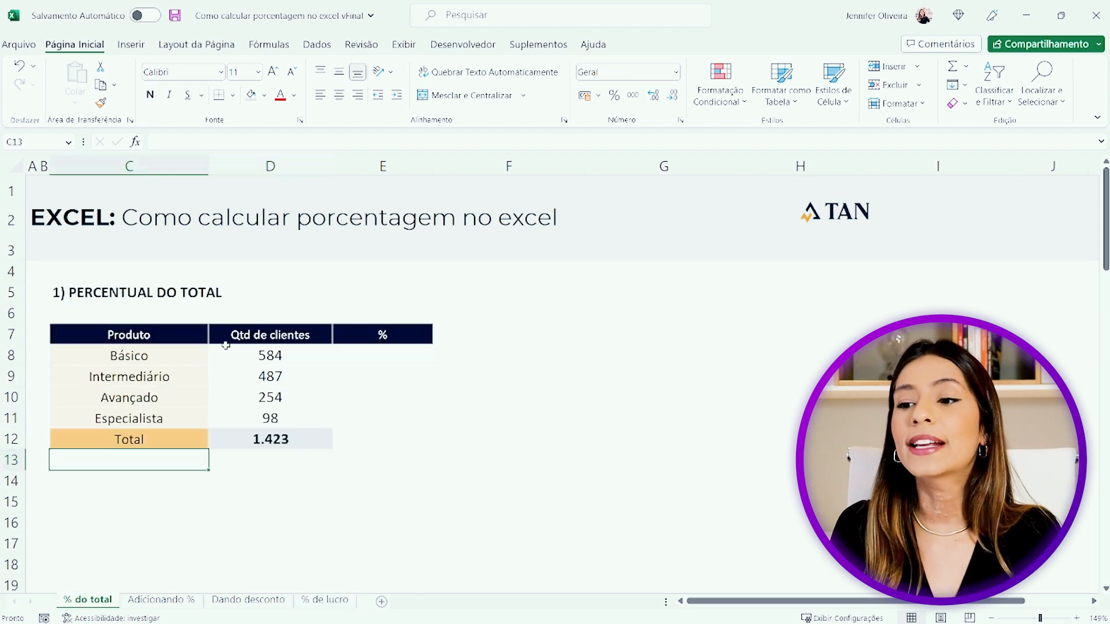
{"action": "scroll", "coordinate": [272, 335], "scroll_direction": "up", "scroll_amount": 1}
{"action": "scroll", "coordinate": [271, 335], "scroll_direction": "up", "scroll_amount": 2}
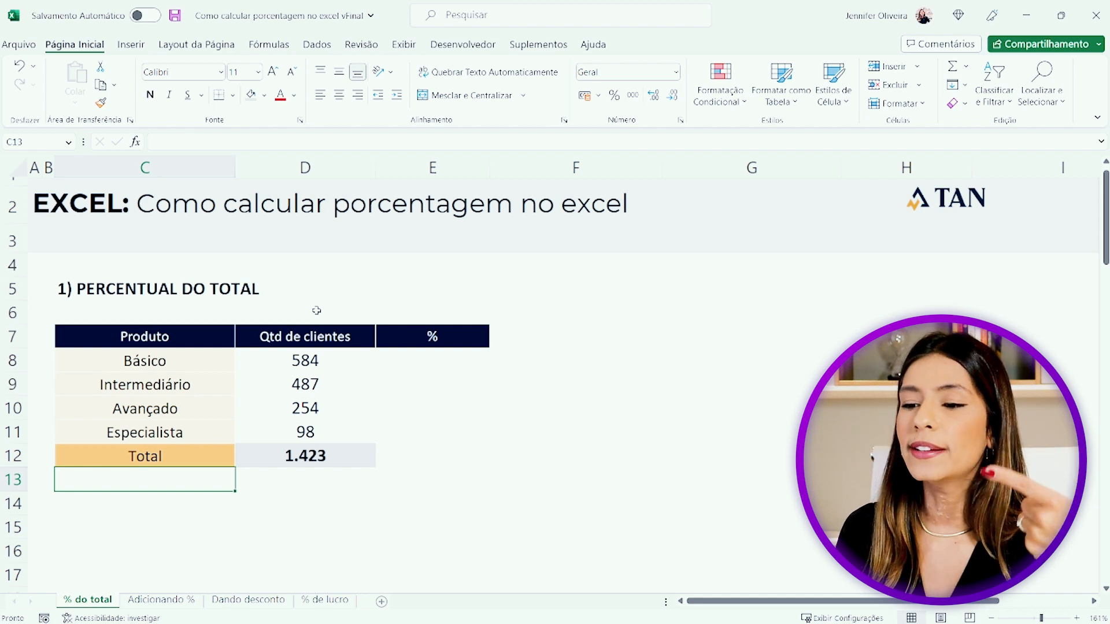
Examine the product names, the customer quantities in D8:D11 and the total formula in D12.
{"action": "left_click", "coordinate": [166, 406]}
{"action": "left_click", "coordinate": [168, 431]}
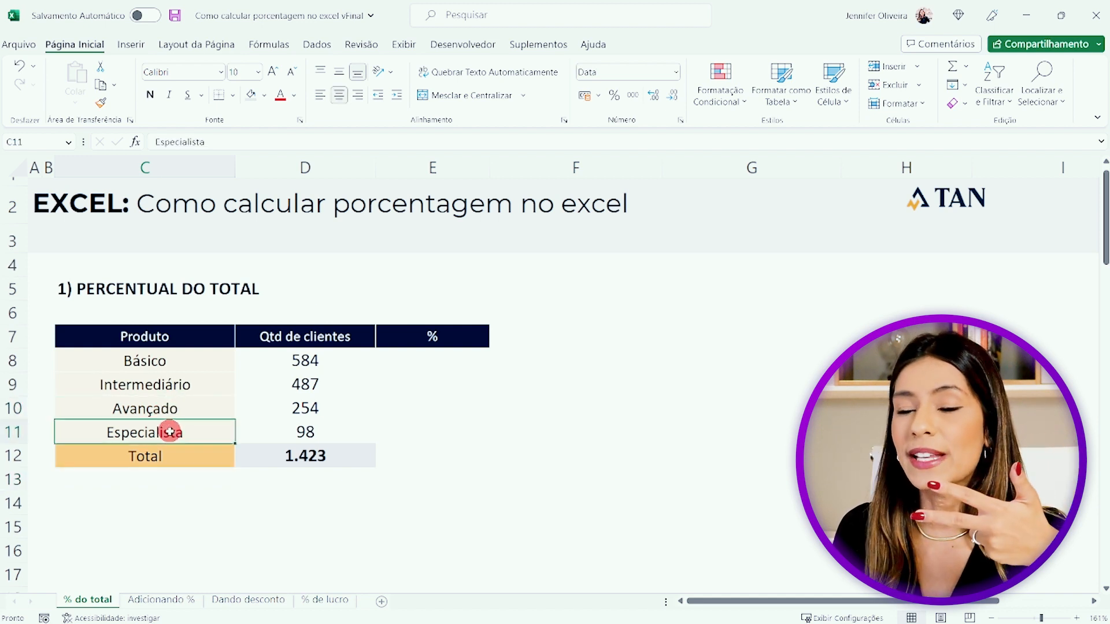
{"action": "left_click_drag", "start_coordinate": [316, 361], "coordinate": [299, 432]}
{"action": "left_click", "coordinate": [294, 454]}
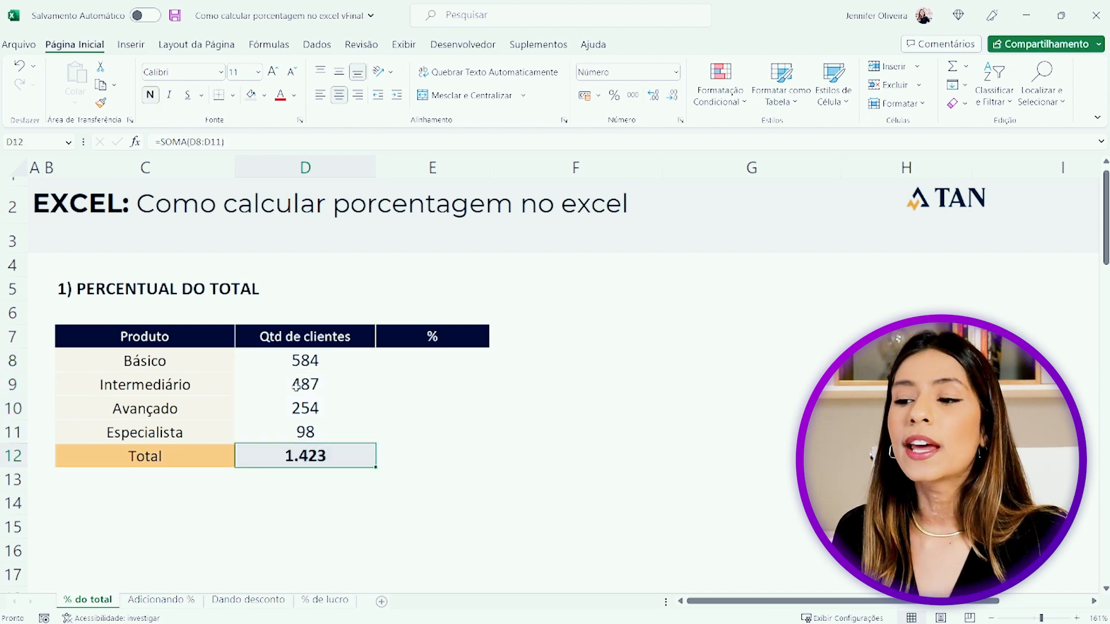
{"action": "left_click", "coordinate": [286, 364]}
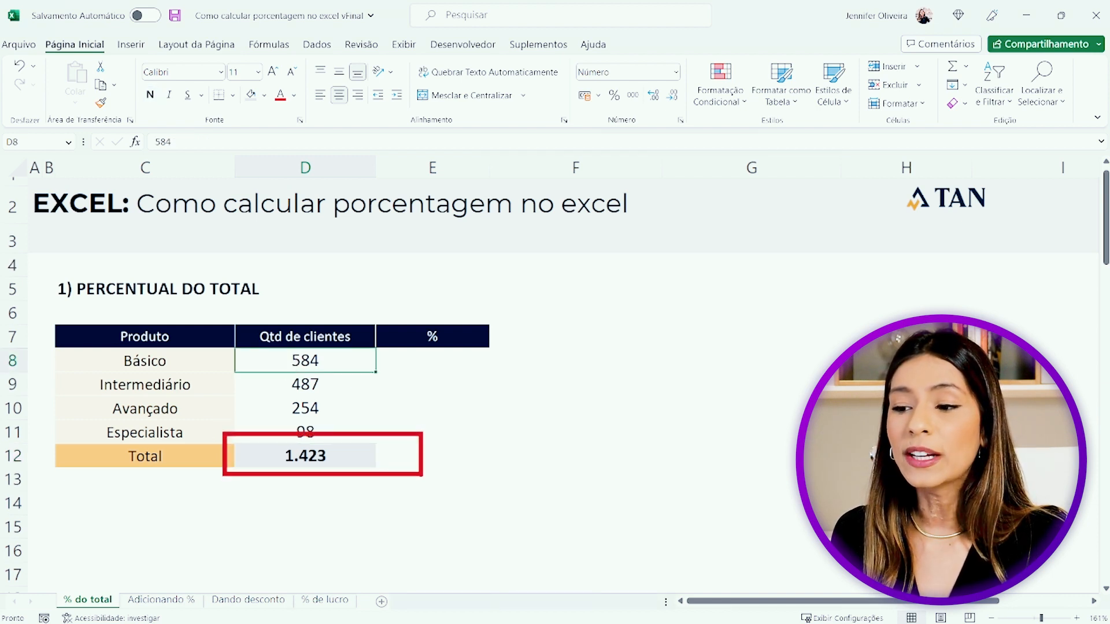
{"action": "left_click_drag", "start_coordinate": [355, 355], "coordinate": [382, 328]}
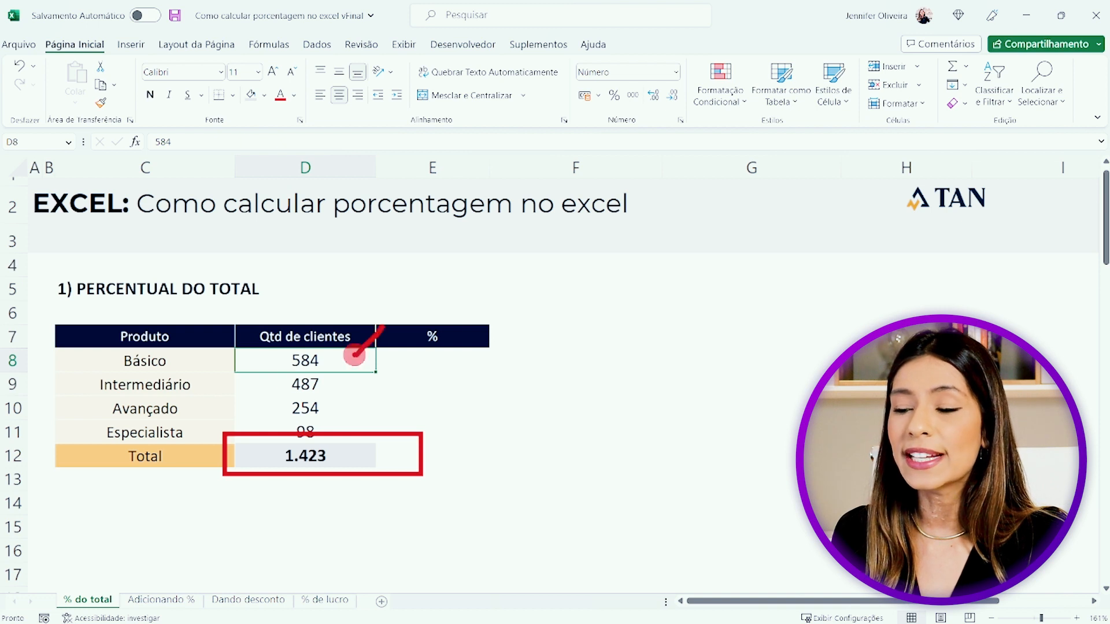
{"action": "left_click_drag", "start_coordinate": [363, 456], "coordinate": [385, 429]}
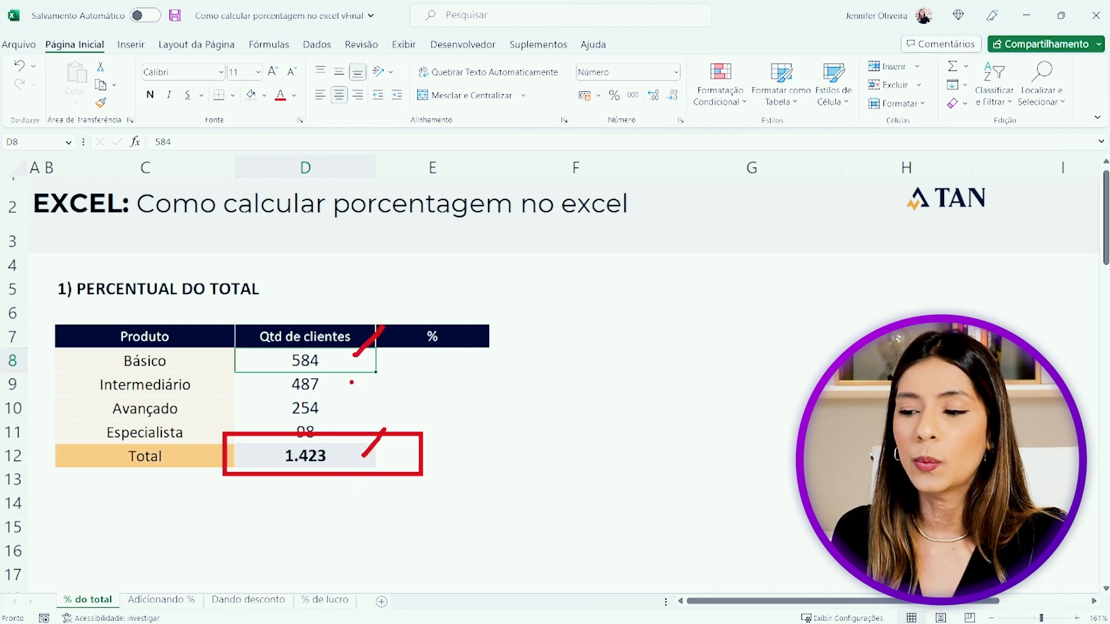
{"action": "left_click_drag", "start_coordinate": [347, 385], "coordinate": [380, 357]}
{"action": "left_click_drag", "start_coordinate": [351, 469], "coordinate": [383, 442]}
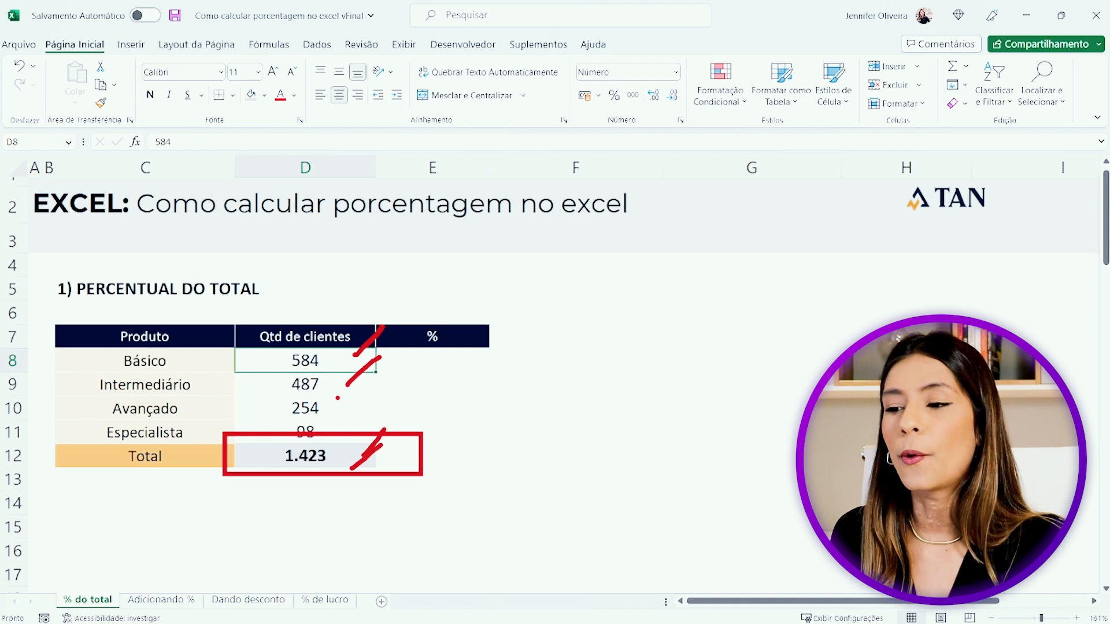
{"action": "key", "text": "Escape"}
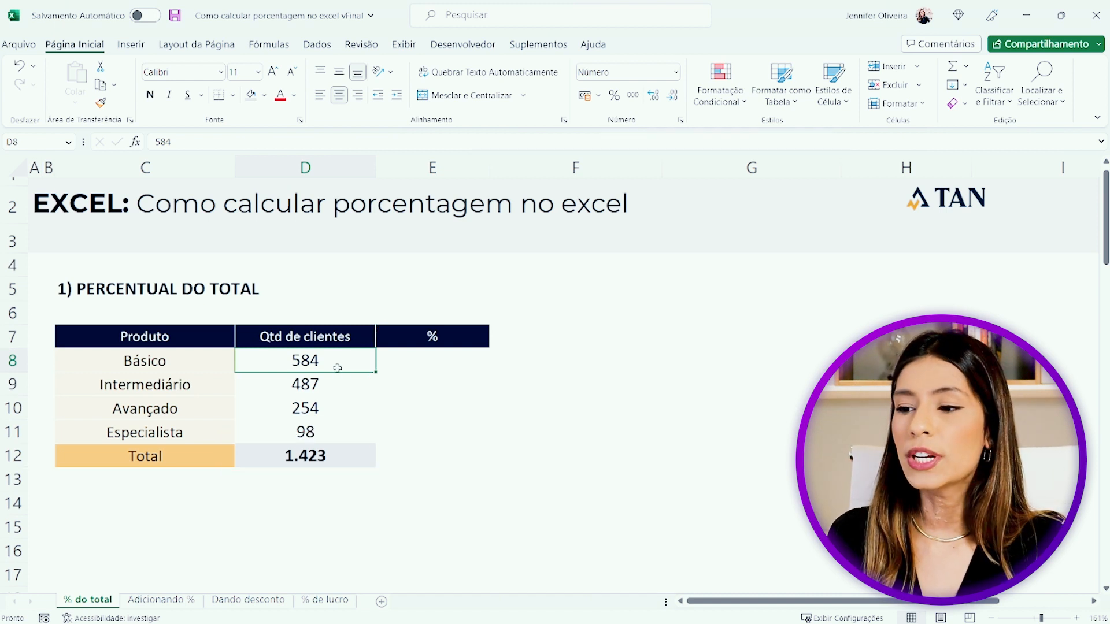
Enter the formula =D8/D12 in E8 to calculate the Básico product's share of the total customers.
{"action": "left_click", "coordinate": [410, 360]}
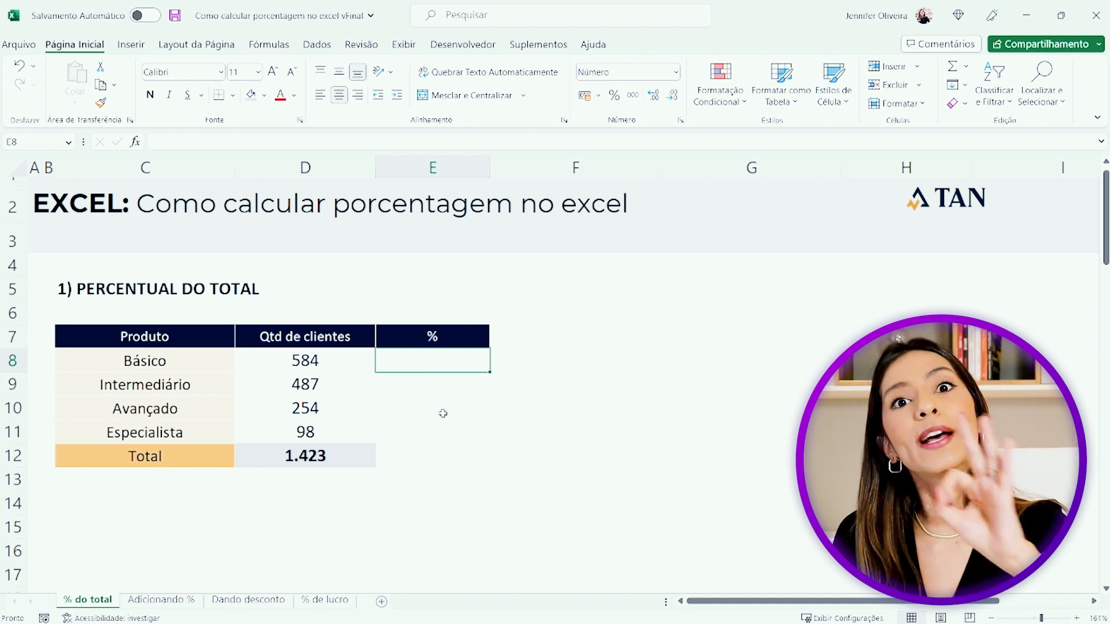
{"action": "type", "text": "="}
{"action": "left_click", "coordinate": [324, 360]}
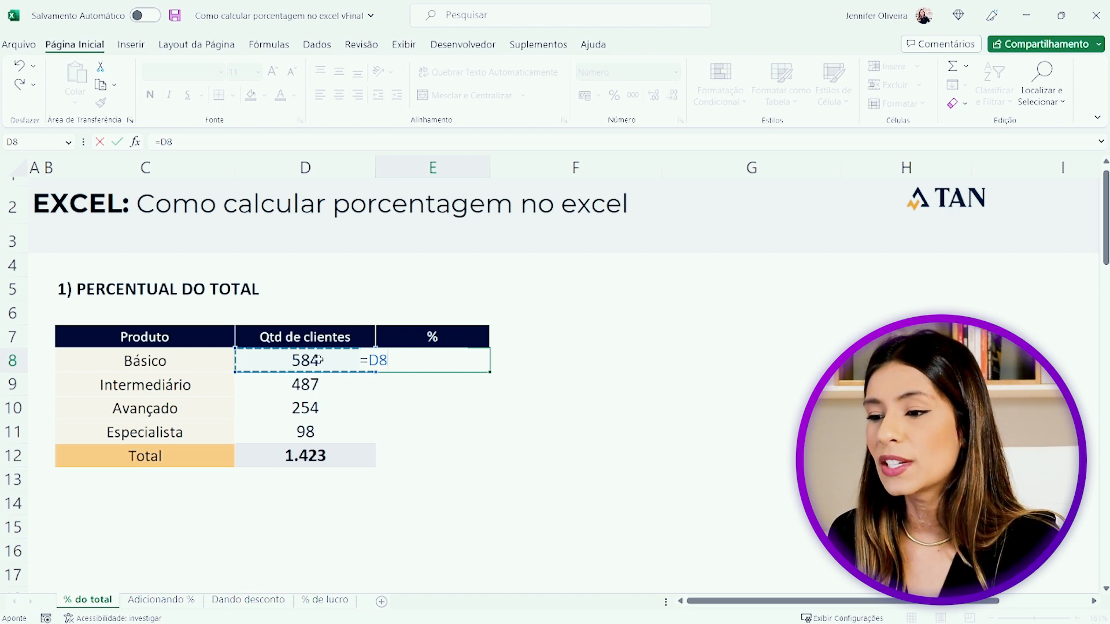
{"action": "type", "text": "/"}
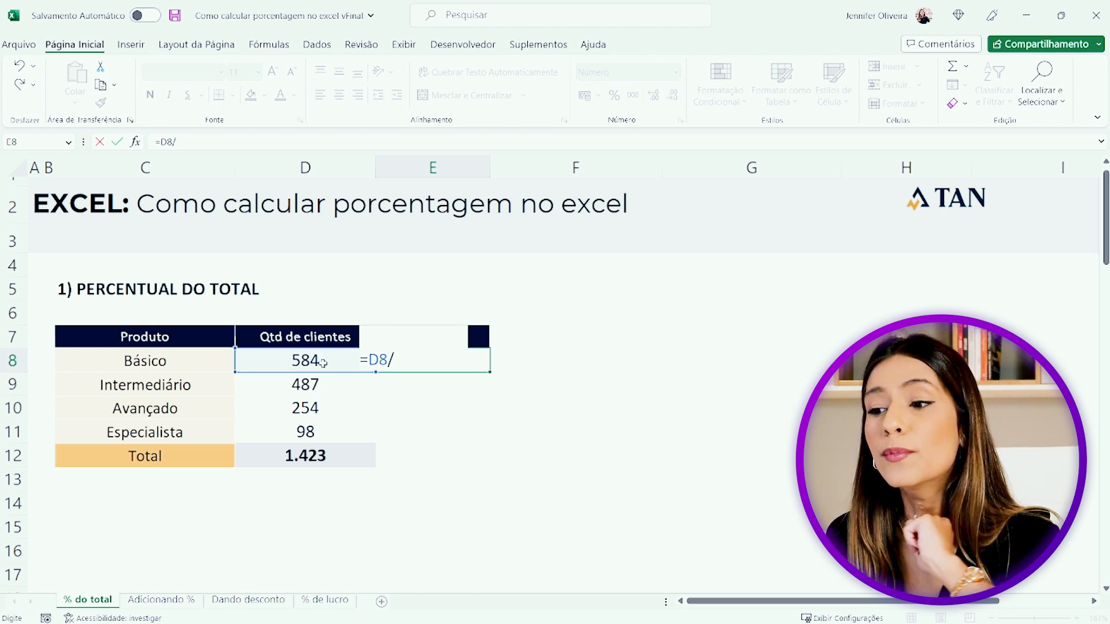
{"action": "left_click", "coordinate": [307, 455]}
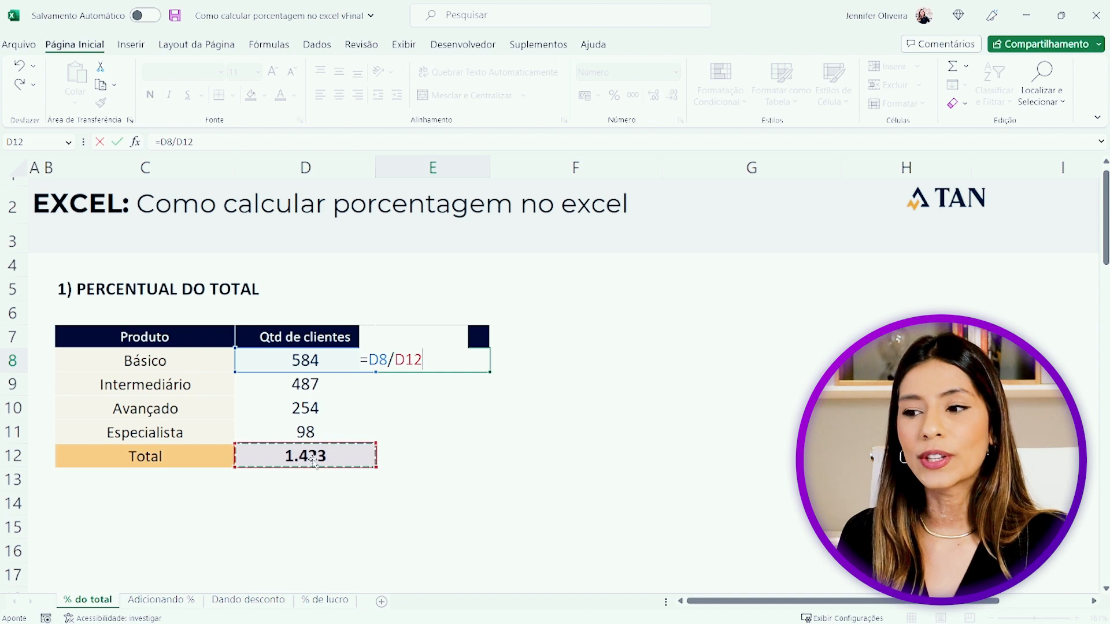
{"action": "key", "text": "Return"}
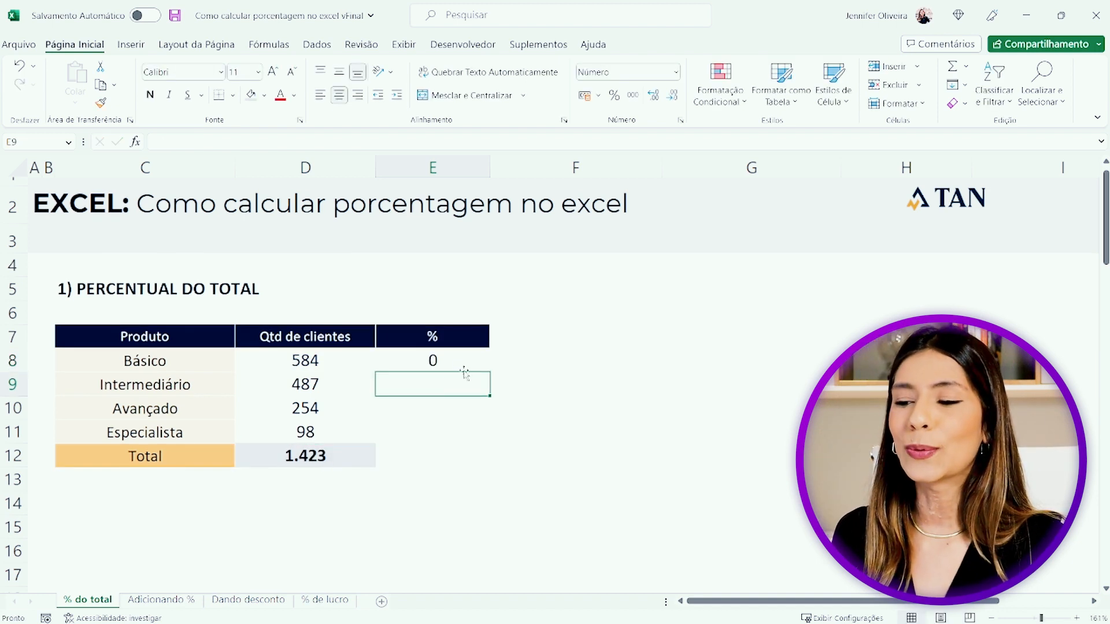
Format the Básico share in E8 as a percentage with one decimal place.
{"action": "left_click", "coordinate": [466, 361]}
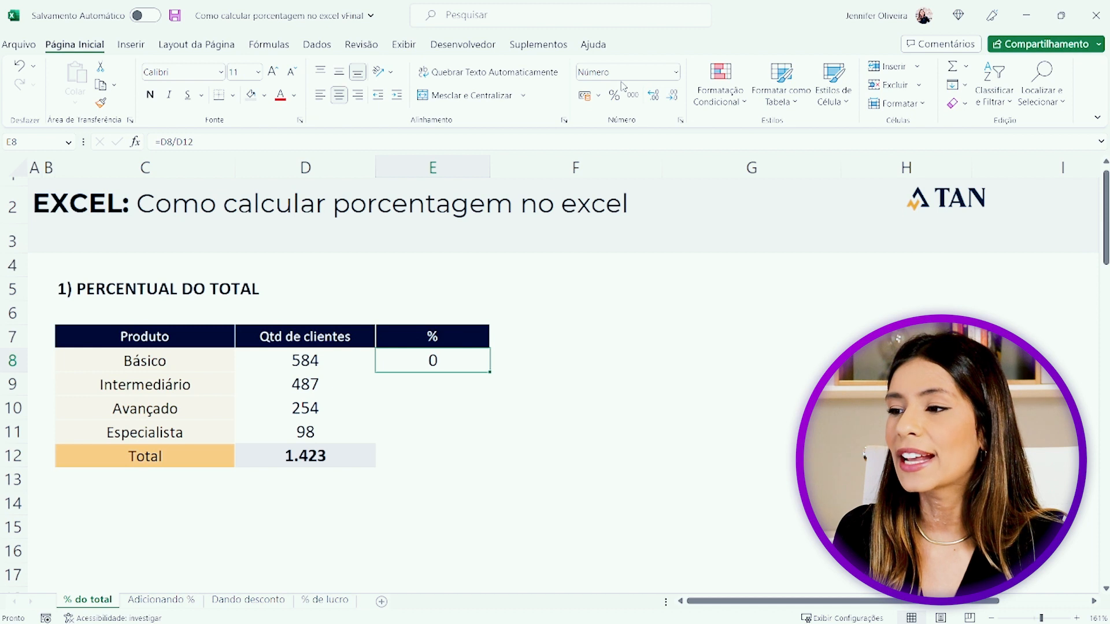
{"action": "left_click", "coordinate": [615, 96]}
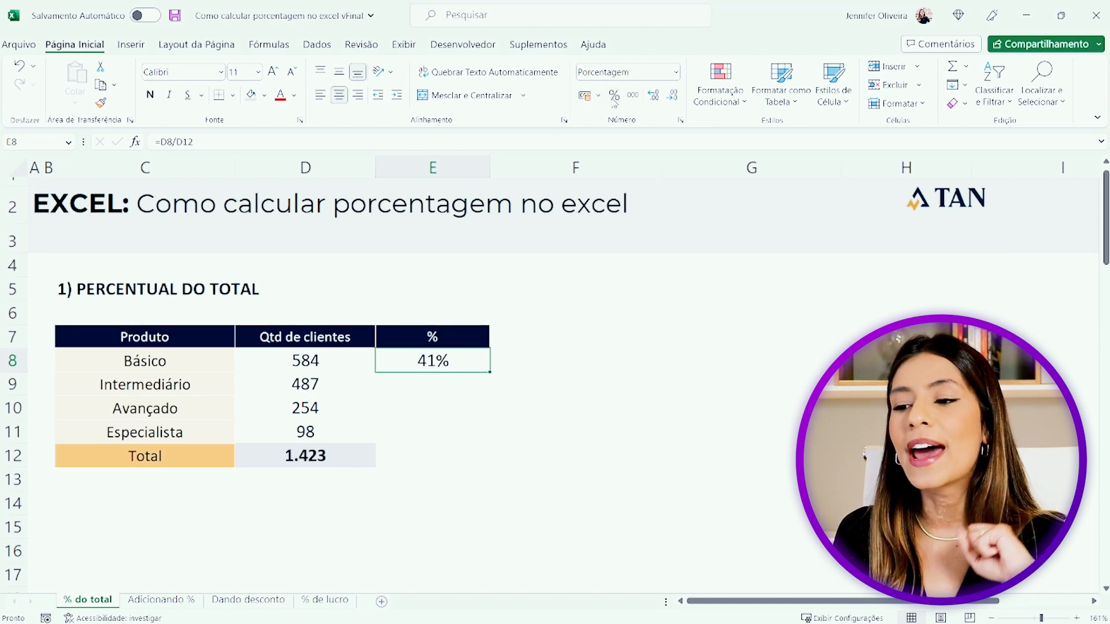
{"action": "left_click", "coordinate": [653, 98]}
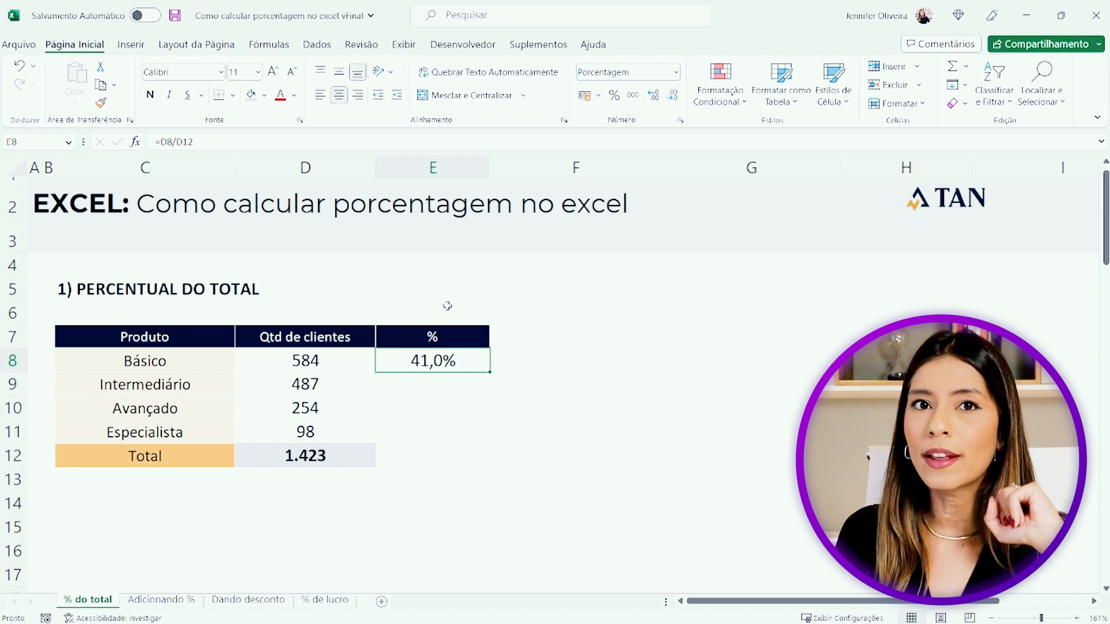
Try to fill the percentage formula from E8 down to E11, and undo the fill.
{"action": "scroll", "coordinate": [445, 354], "scroll_direction": "down", "scroll_amount": 1}
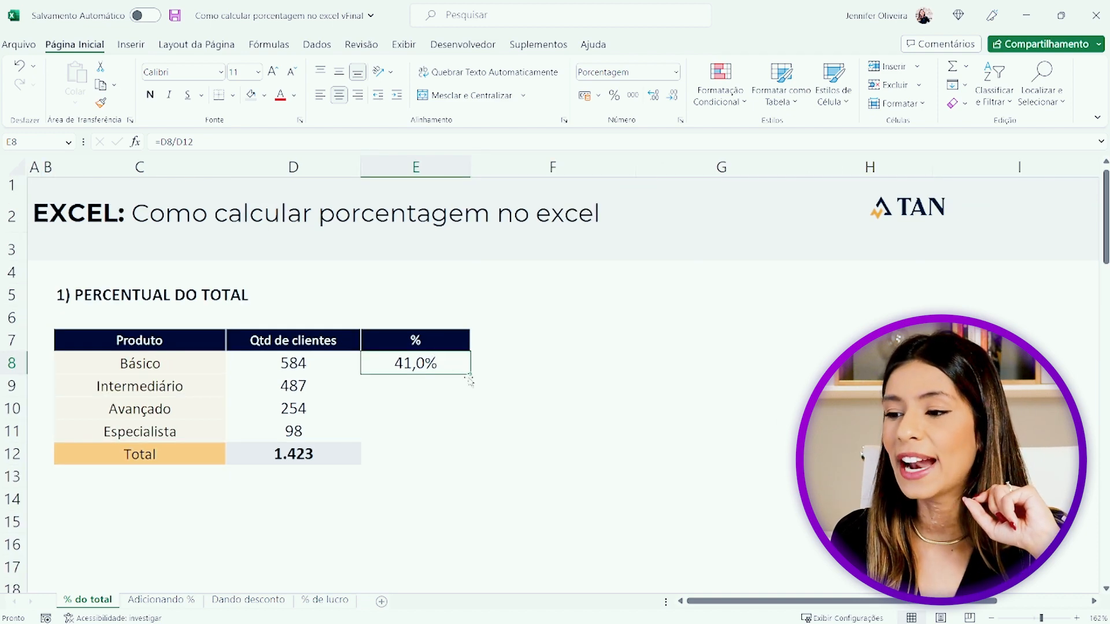
{"action": "mouse_move", "coordinate": [470, 375]}
{"action": "left_mouse_down"}
{"action": "mouse_move", "coordinate": [458, 434]}
{"action": "mouse_move", "coordinate": [467, 442]}
{"action": "left_mouse_up"}
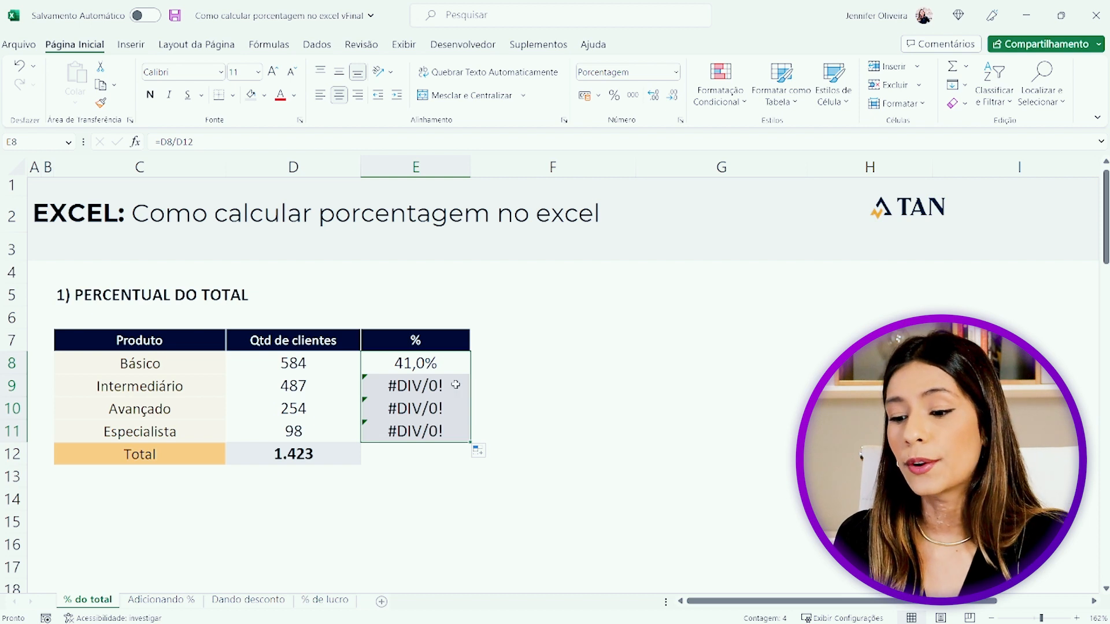
{"action": "key", "text": "ctrl+z"}
Make the total's reference absolute in the E8 formula so it reads =D8/$D$12.
{"action": "double_click", "coordinate": [447, 366]}
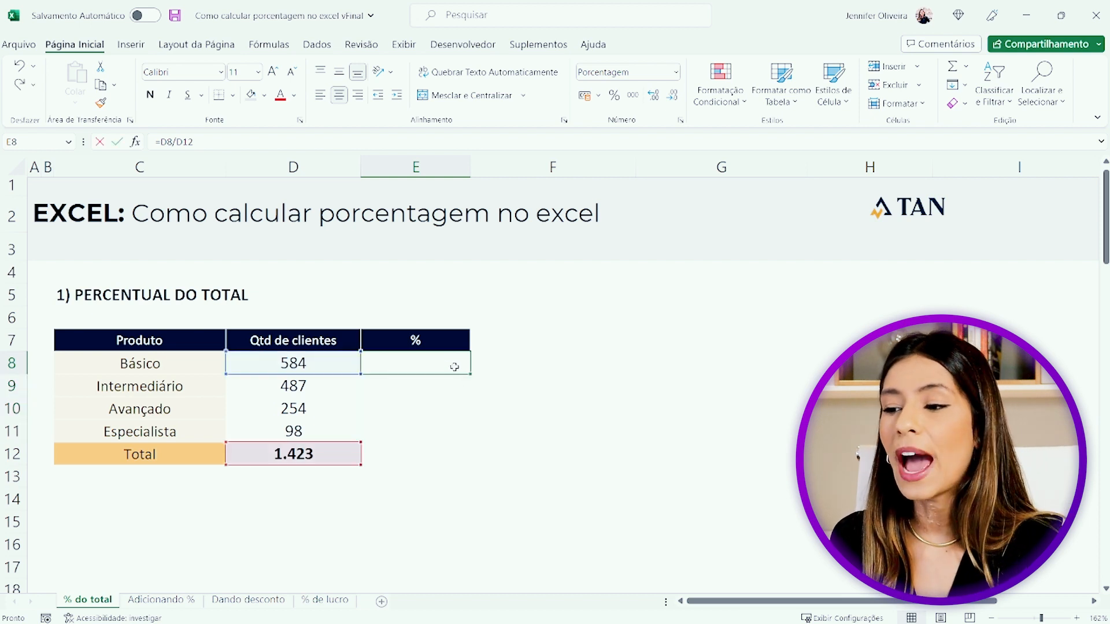
{"action": "left_click", "coordinate": [396, 363]}
{"action": "double_click", "coordinate": [399, 364]}
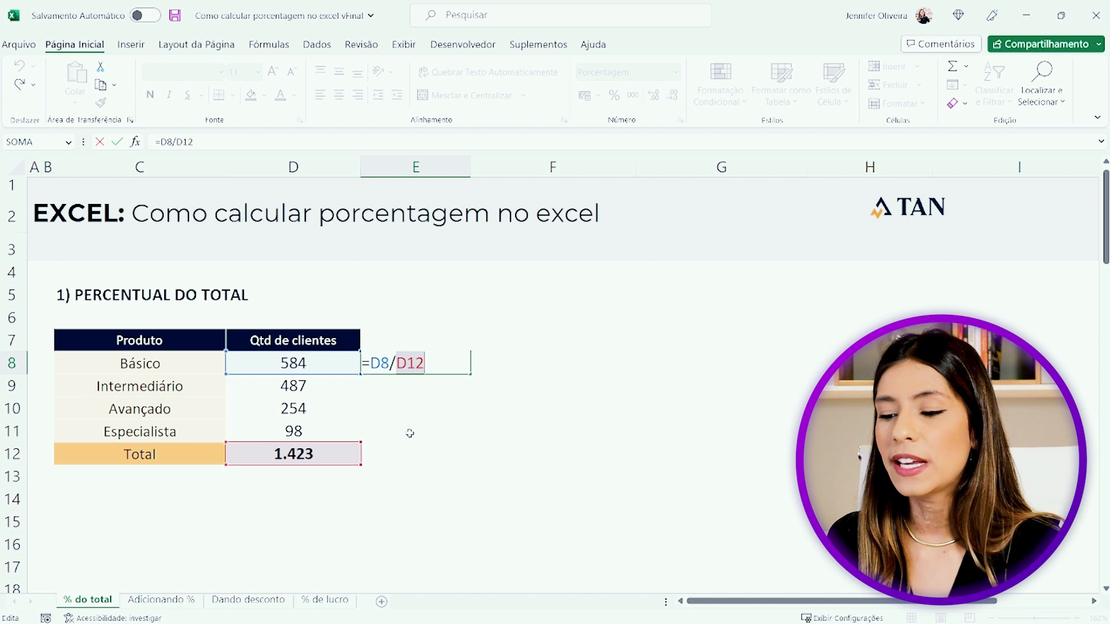
{"action": "key", "text": "F4"}
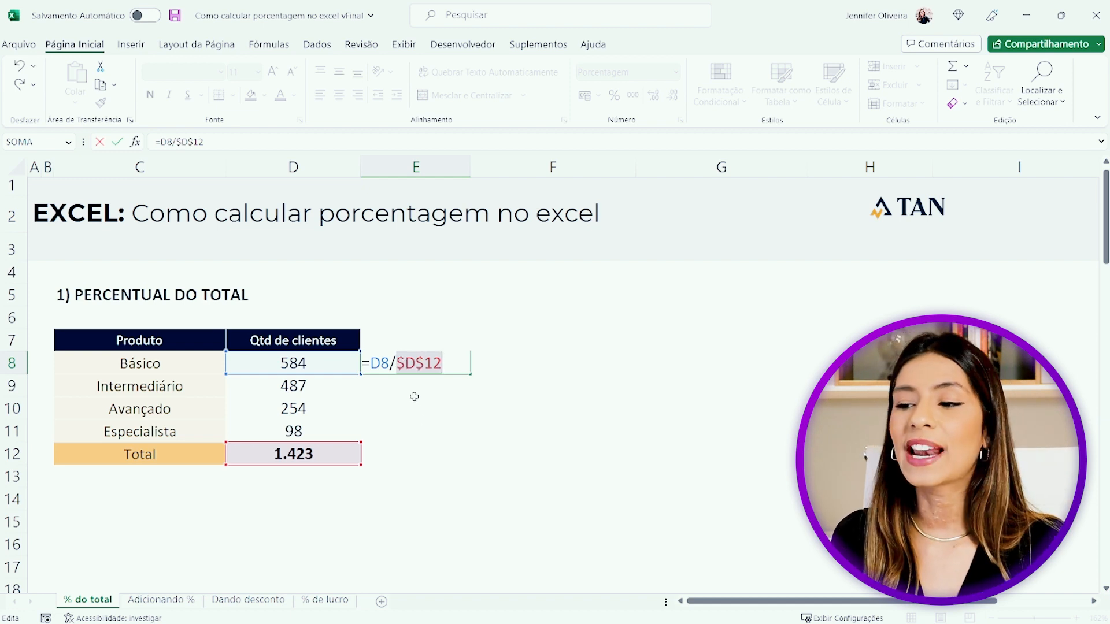
{"action": "left_click", "coordinate": [403, 363]}
{"action": "left_click_drag", "start_coordinate": [406, 359], "coordinate": [398, 365]}
{"action": "left_click", "coordinate": [420, 364]}
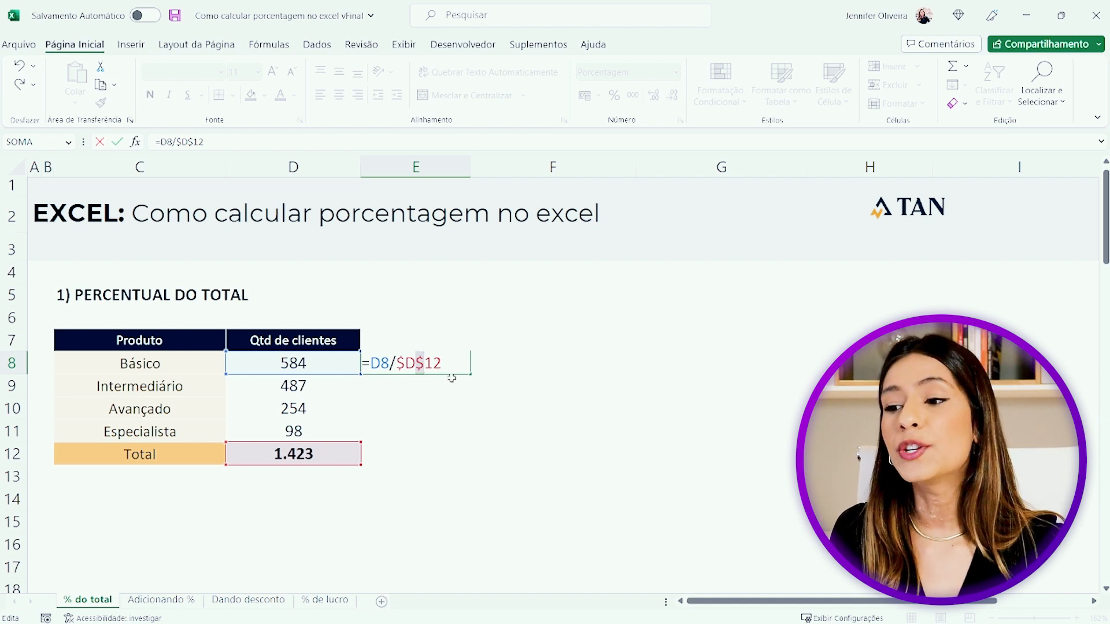
{"action": "double_click", "coordinate": [375, 362]}
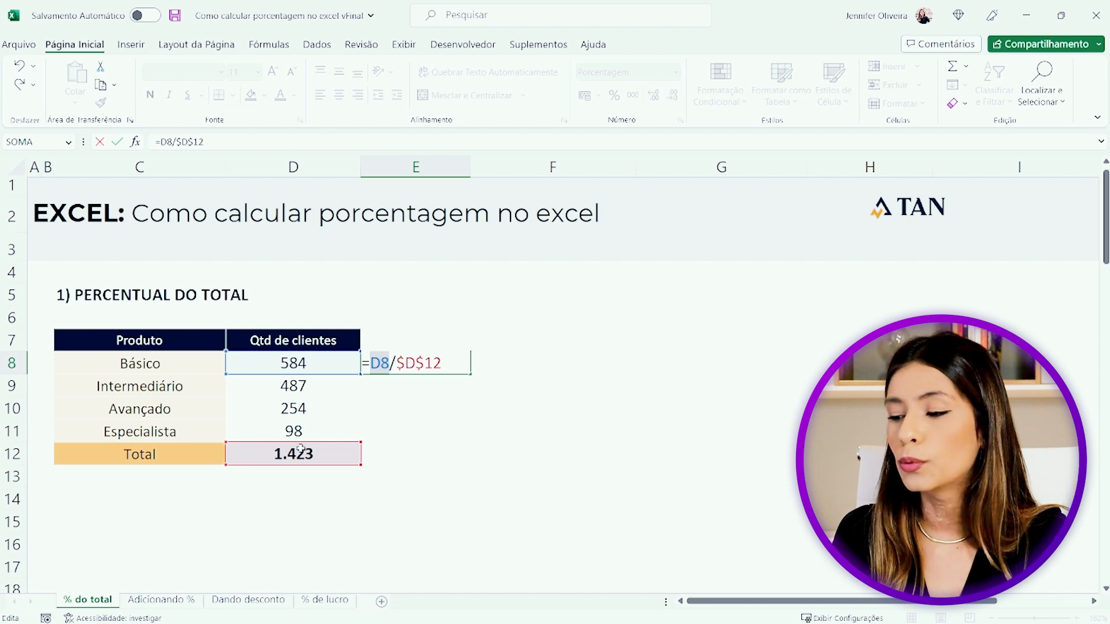
{"action": "key", "text": "Return"}
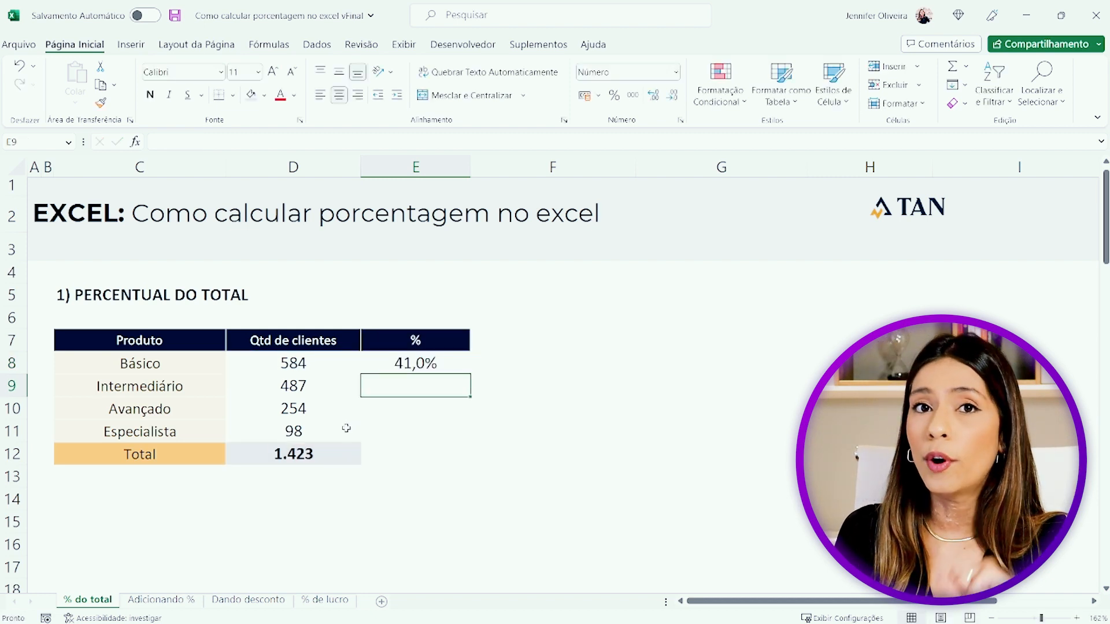
Fill the percentage formula from E8 down to E11 and add up the percentages in E12 with =SOMA(E8:E11).
{"action": "left_click", "coordinate": [431, 359]}
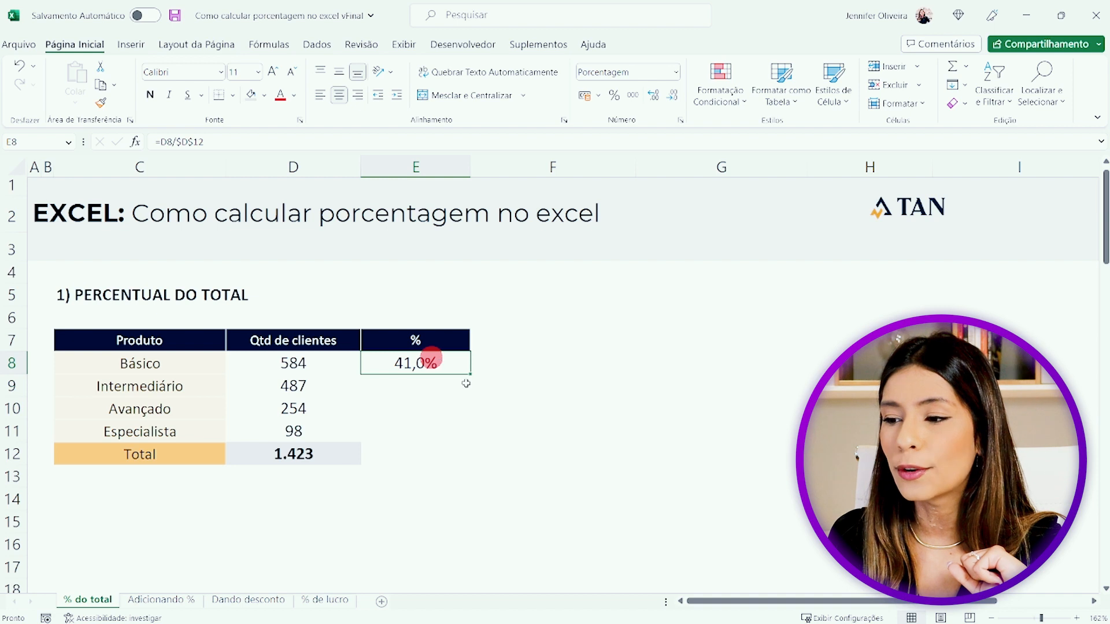
{"action": "left_click_drag", "start_coordinate": [471, 374], "coordinate": [467, 437]}
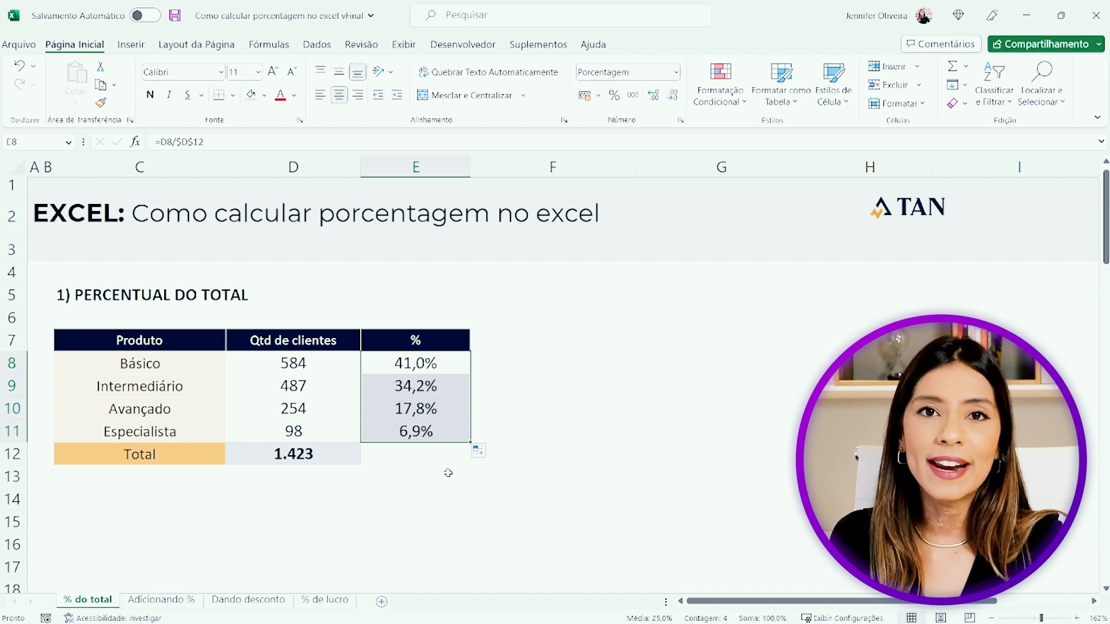
{"action": "left_click", "coordinate": [416, 460]}
{"action": "type", "text": "=SOMA("}
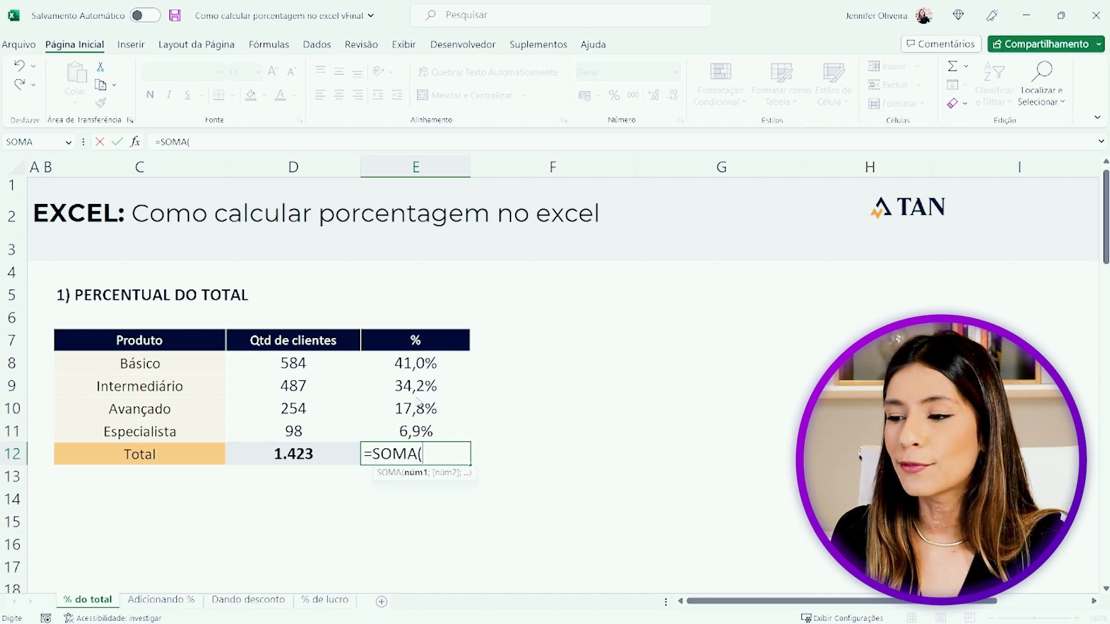
{"action": "left_click_drag", "start_coordinate": [413, 363], "coordinate": [416, 434]}
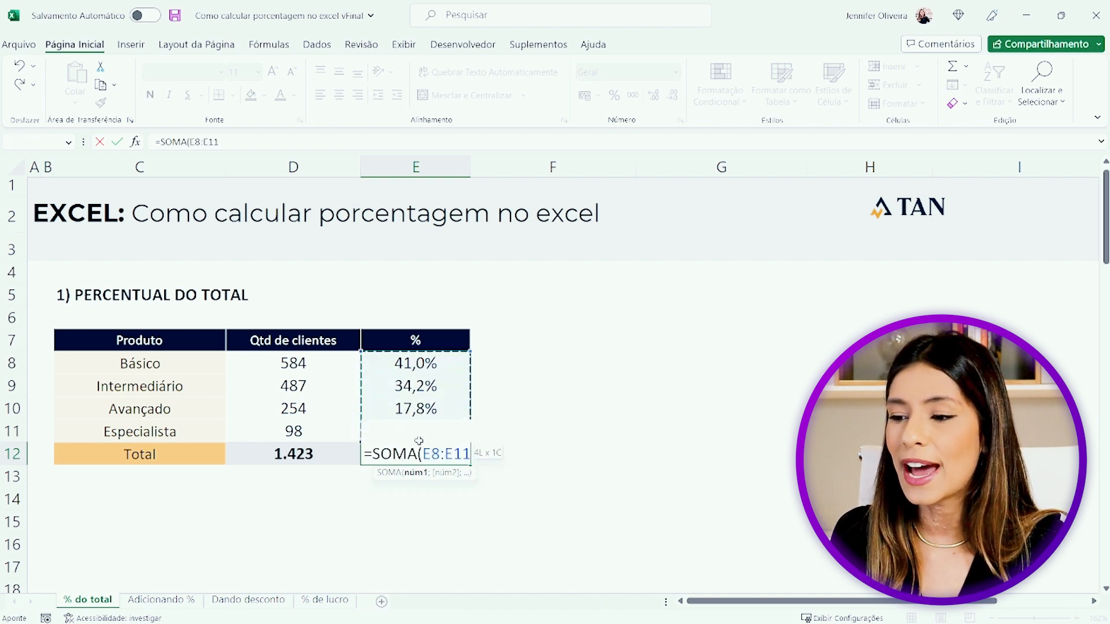
{"action": "key", "text": "Return"}
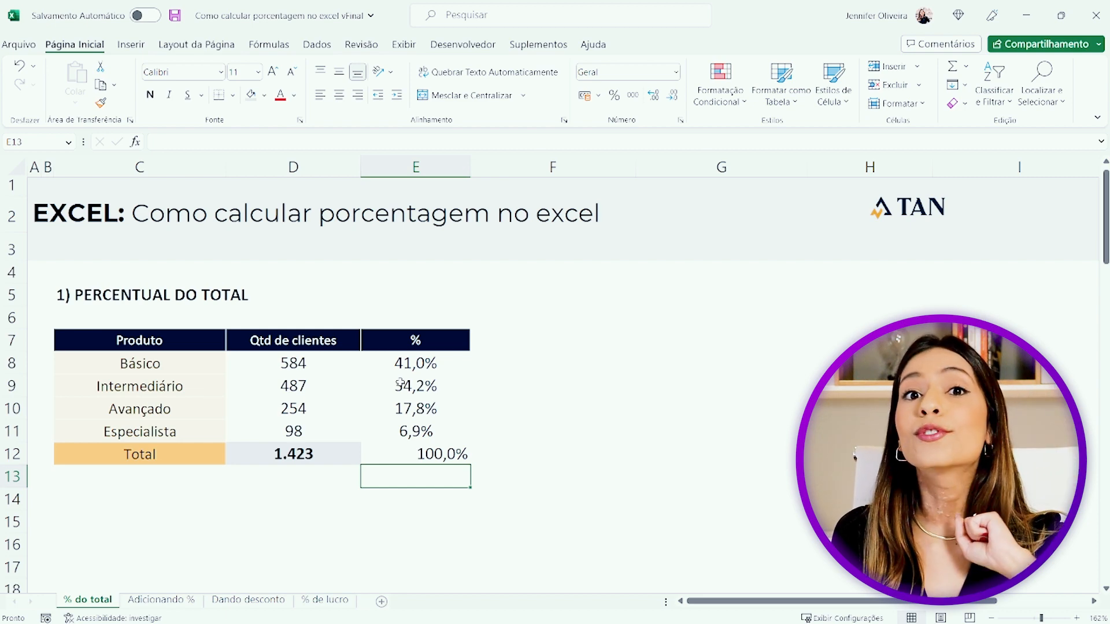
Open the "Adicionando %" sheet and examine the products and their ticket prices in D8:D11.
{"action": "left_click", "coordinate": [139, 603]}
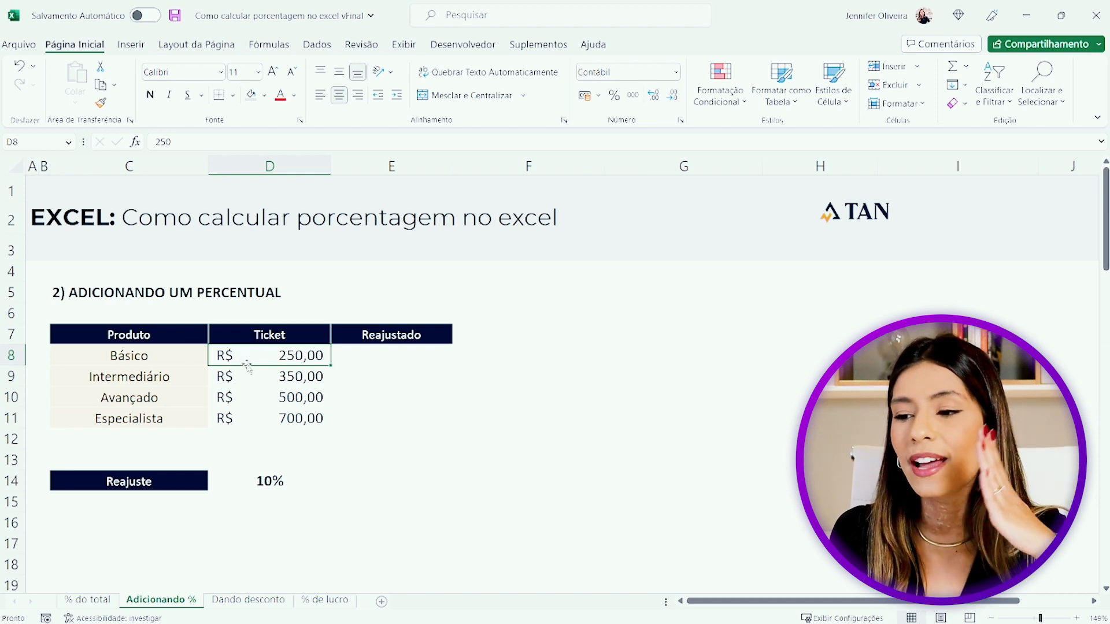
{"action": "left_click", "coordinate": [160, 359]}
{"action": "left_click", "coordinate": [276, 356]}
{"action": "left_click", "coordinate": [177, 379]}
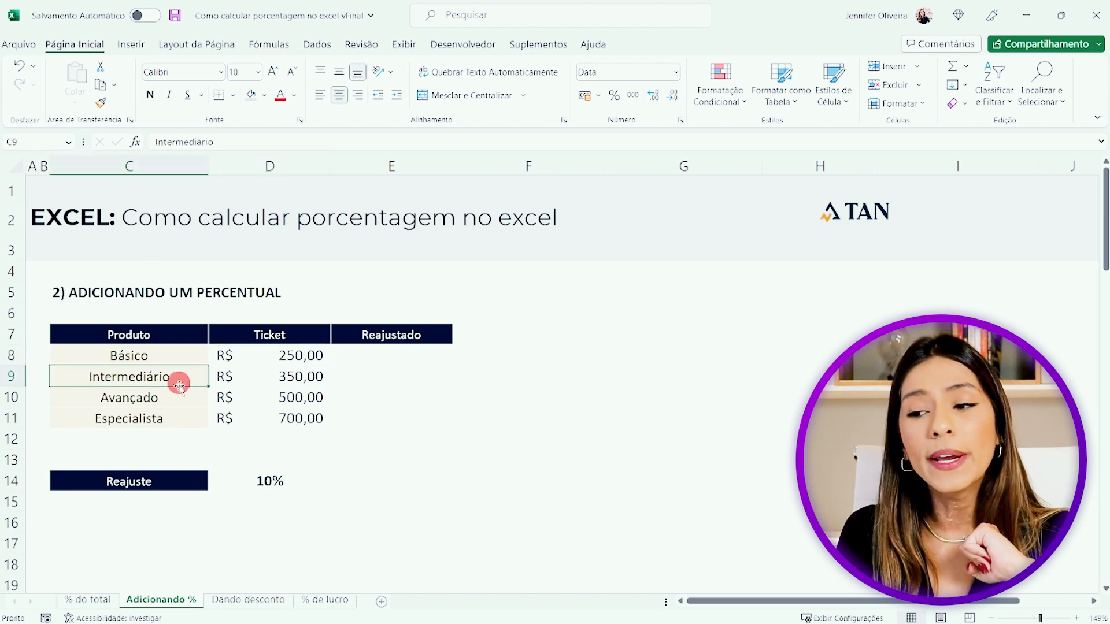
{"action": "left_click", "coordinate": [265, 380]}
{"action": "left_click", "coordinate": [268, 398]}
{"action": "left_click", "coordinate": [268, 418]}
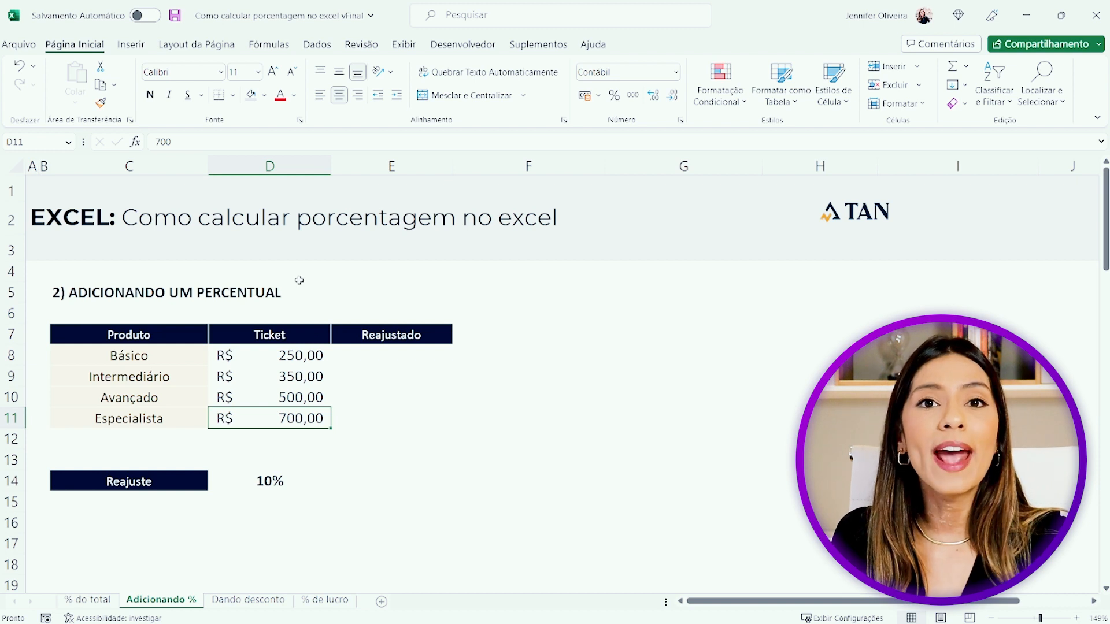
Write the 10% adjustment rate's decimal equivalent, 0,1, in E14.
{"action": "left_click", "coordinate": [196, 478]}
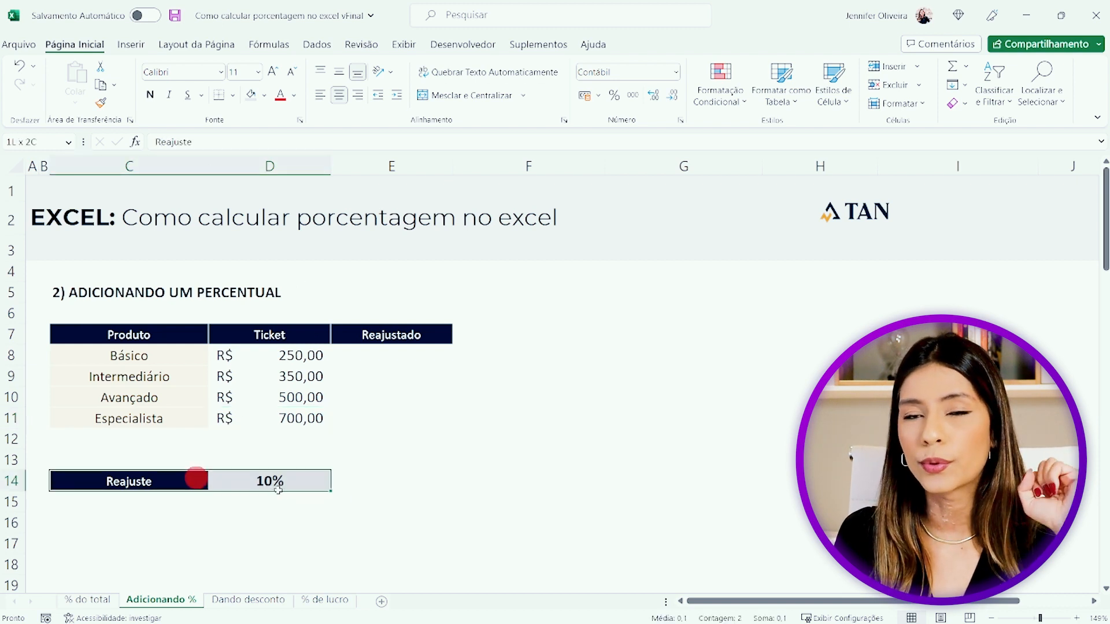
{"action": "left_click_drag", "start_coordinate": [278, 490], "coordinate": [279, 492]}
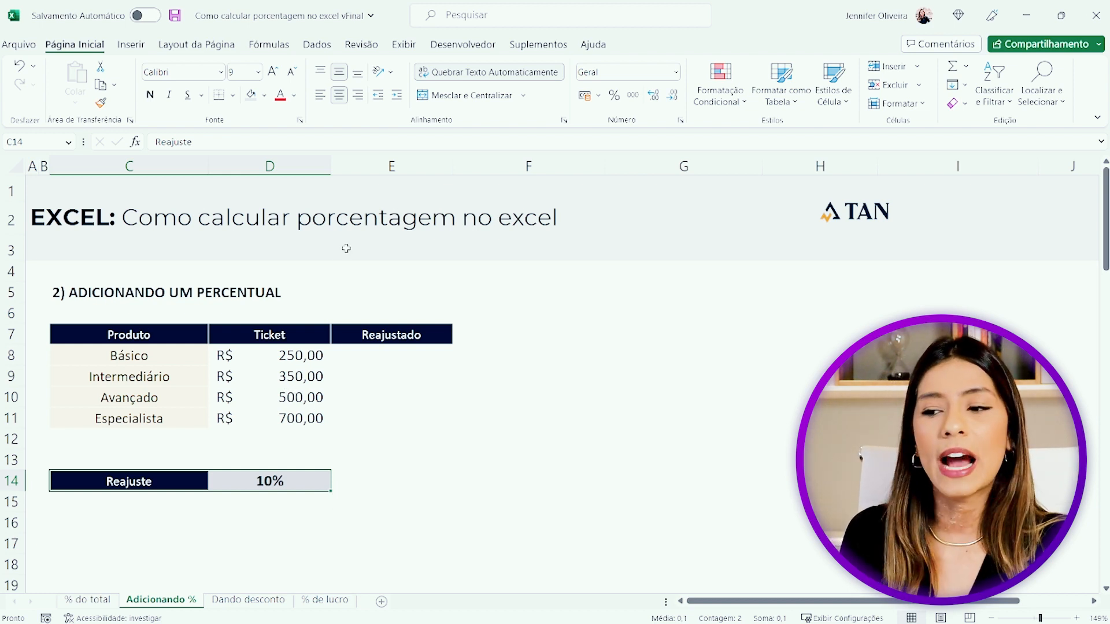
{"action": "left_click", "coordinate": [367, 356]}
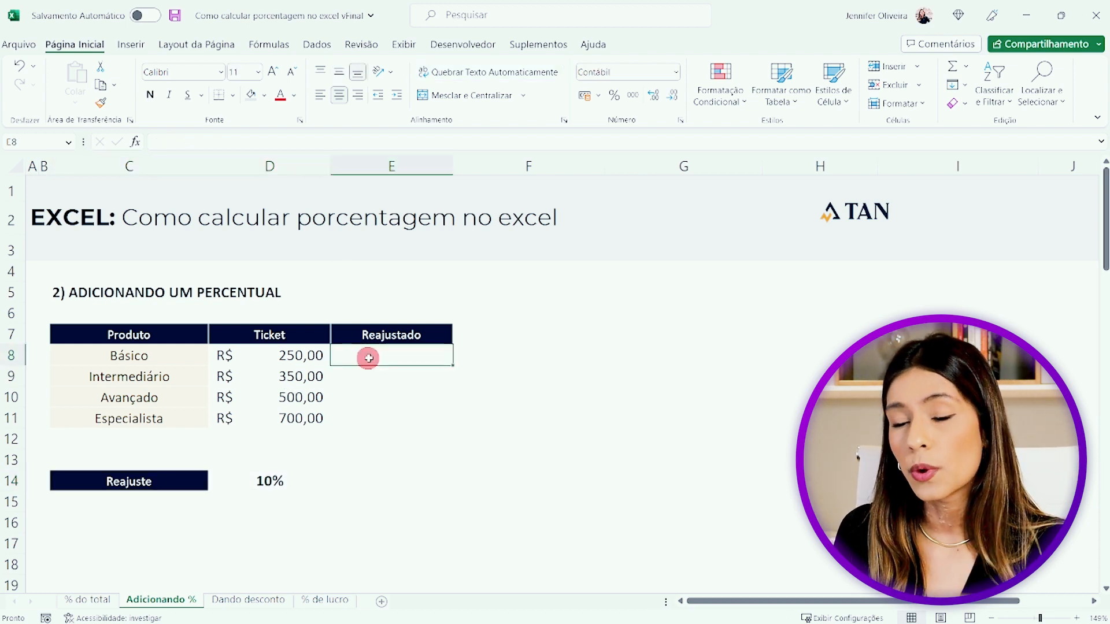
{"action": "left_click", "coordinate": [364, 494]}
{"action": "left_click", "coordinate": [369, 477]}
{"action": "type", "text": "0,1"}
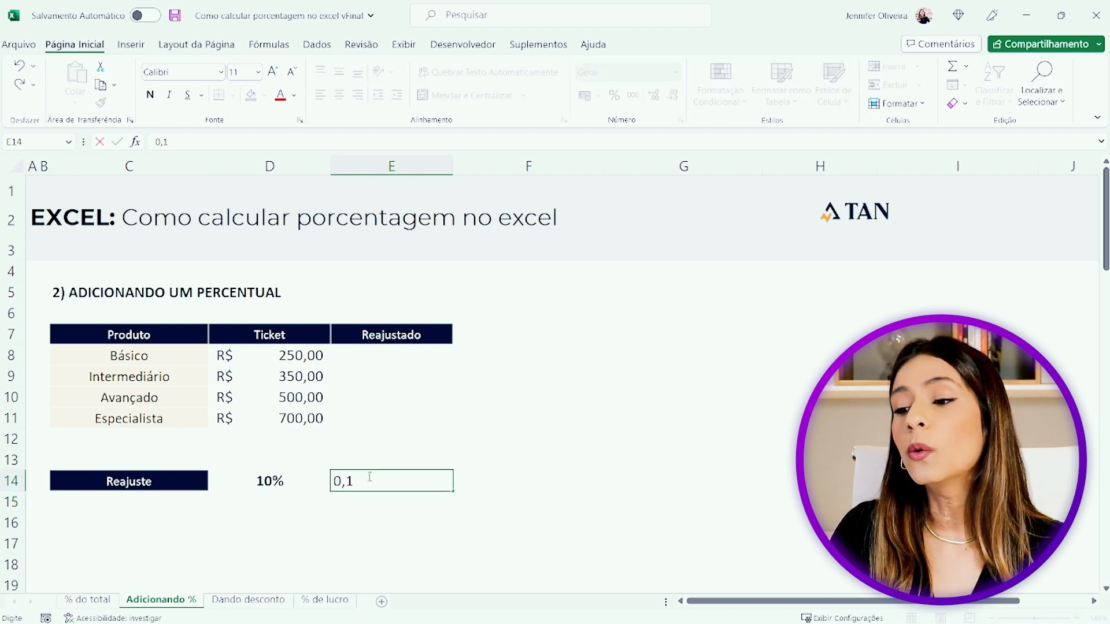
{"action": "key", "text": "Return"}
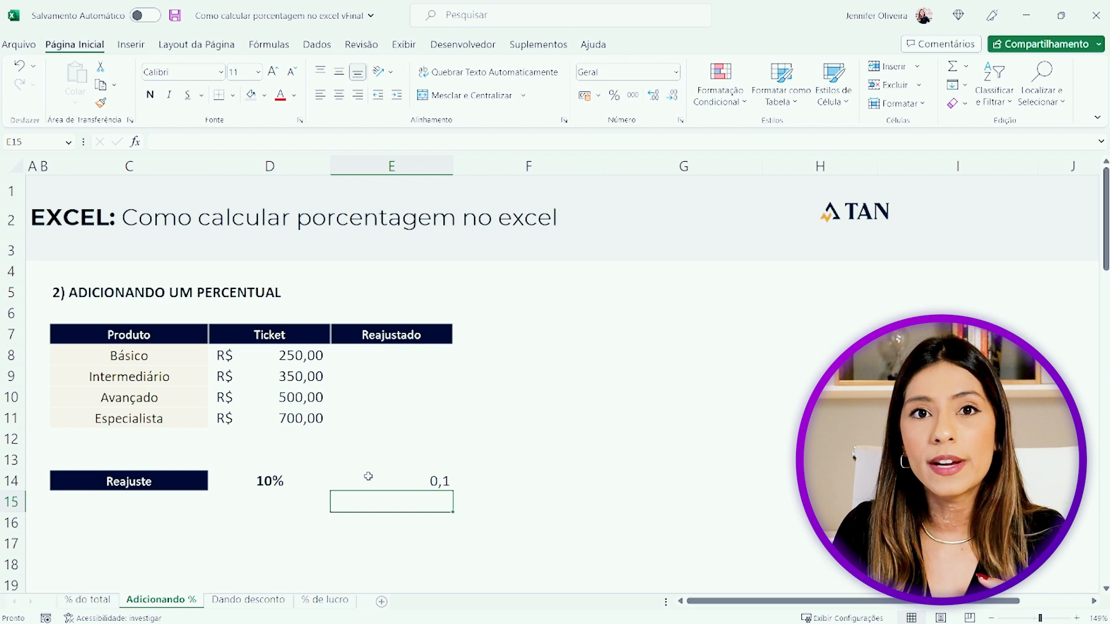
Add a reference row below the adjustment rate with 100% in D15 and its decimal equivalent 1 in E15.
{"action": "key", "text": "Up"}
{"action": "key", "text": "Left"}
{"action": "key", "text": "Down"}
{"action": "type", "text": "100%"}
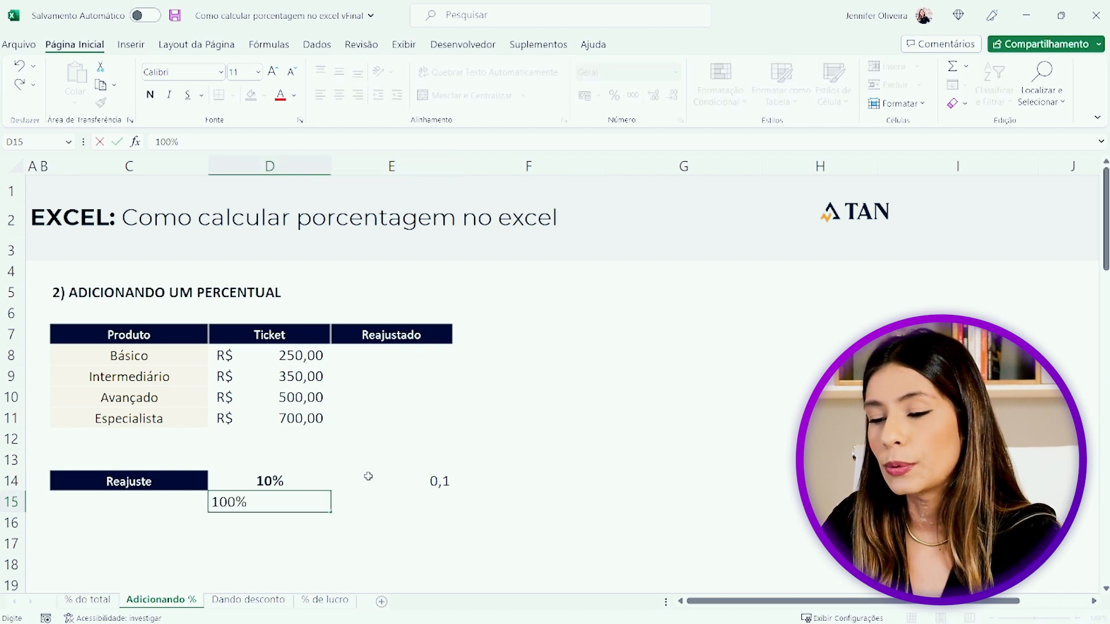
{"action": "key", "text": "Right"}
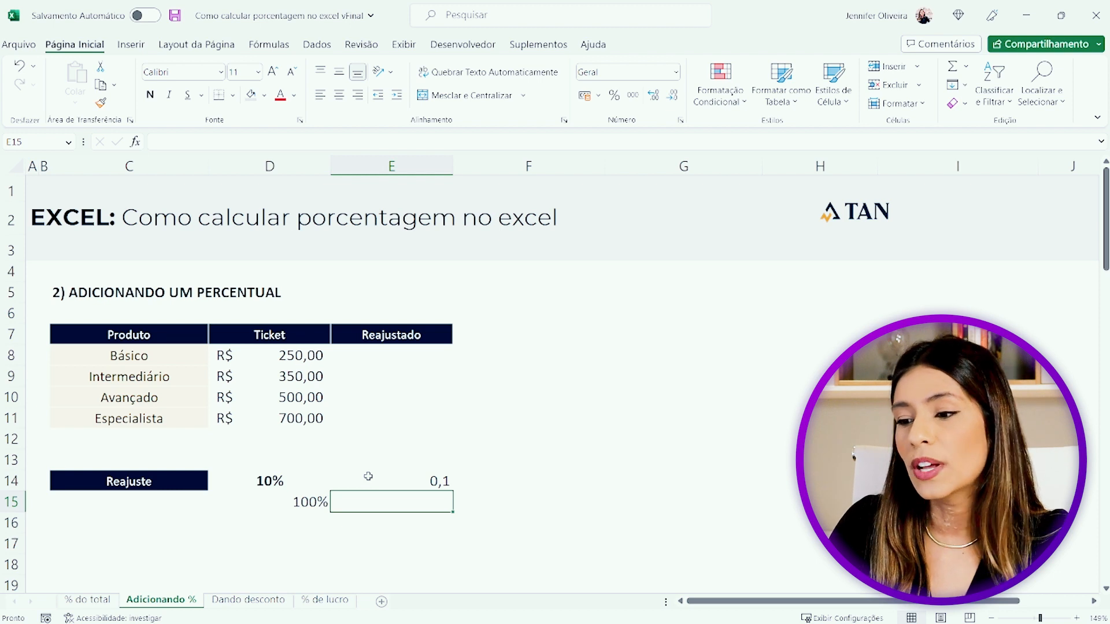
{"action": "type", "text": "1"}
{"action": "key", "text": "Return"}
{"action": "key", "text": "Left"}
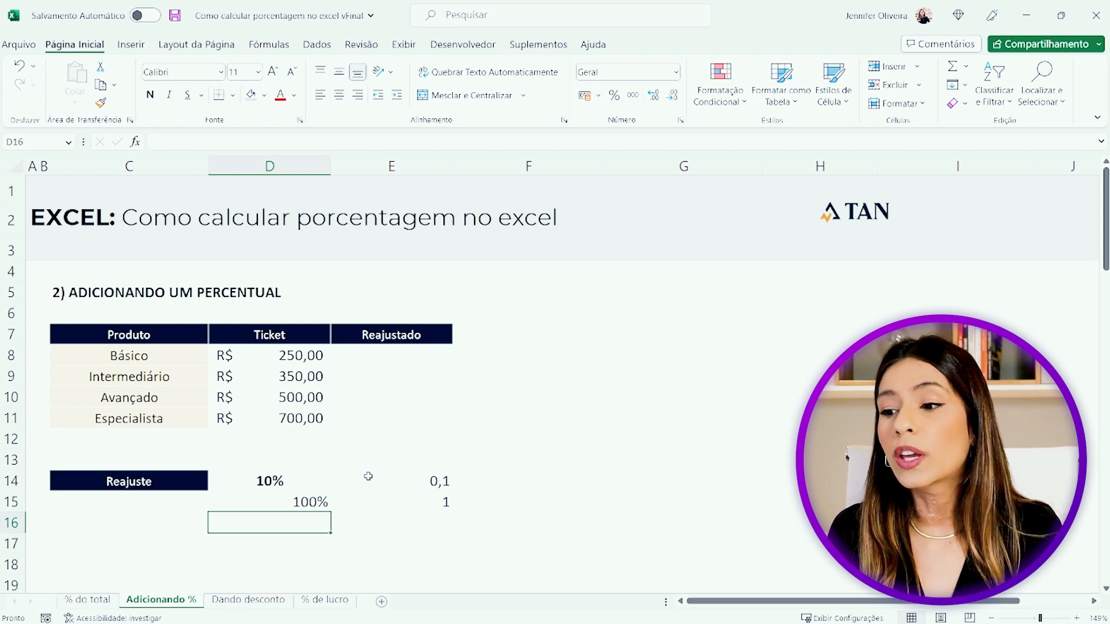
{"action": "left_click_drag", "start_coordinate": [399, 482], "coordinate": [411, 500]}
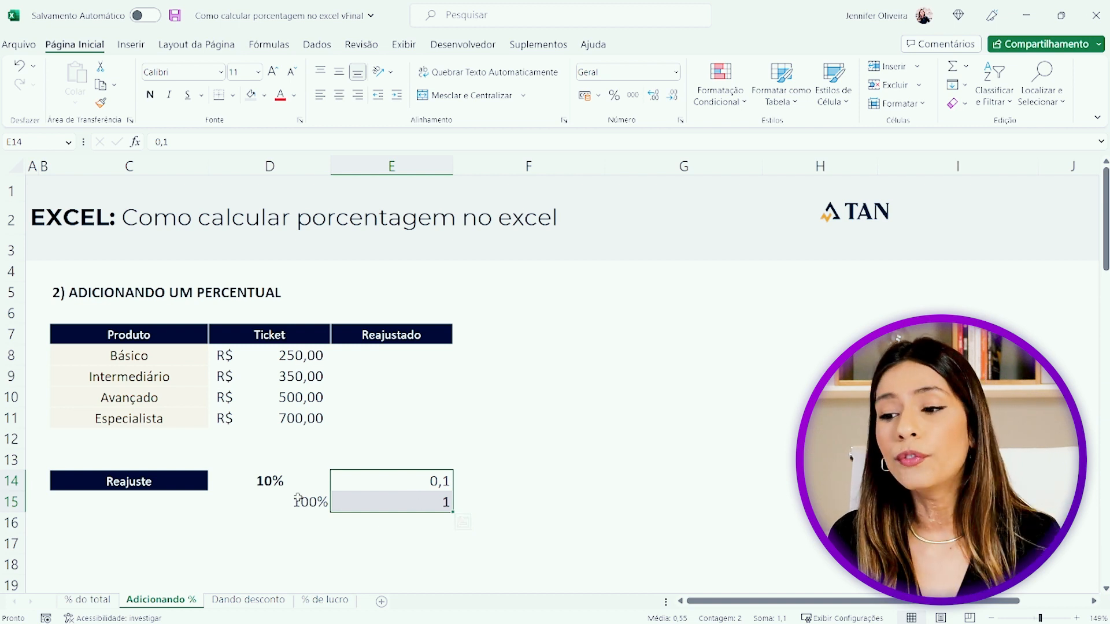
Calculate the adjustment amount on the Básico ticket in F8 with =D8*D14.
{"action": "left_click", "coordinate": [294, 349]}
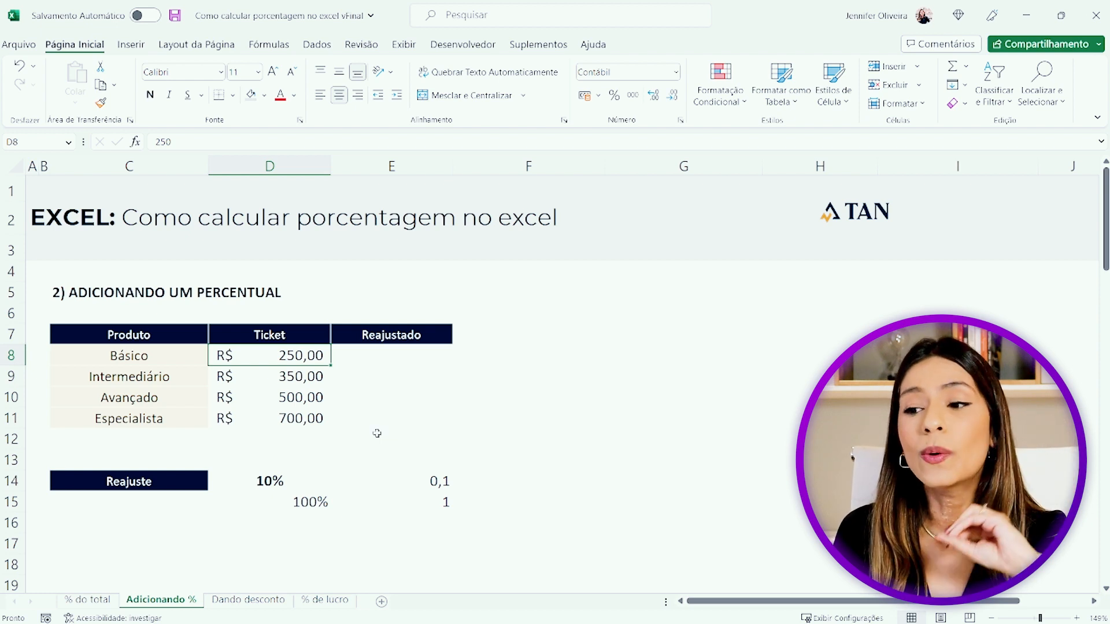
{"action": "left_click", "coordinate": [316, 481]}
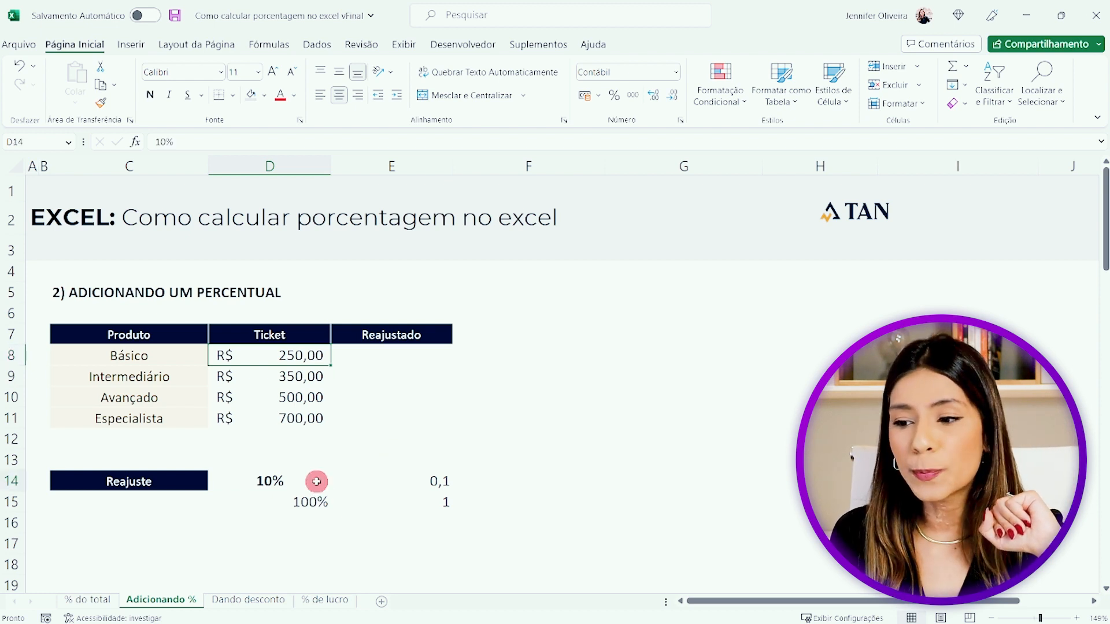
{"action": "left_click", "coordinate": [301, 354]}
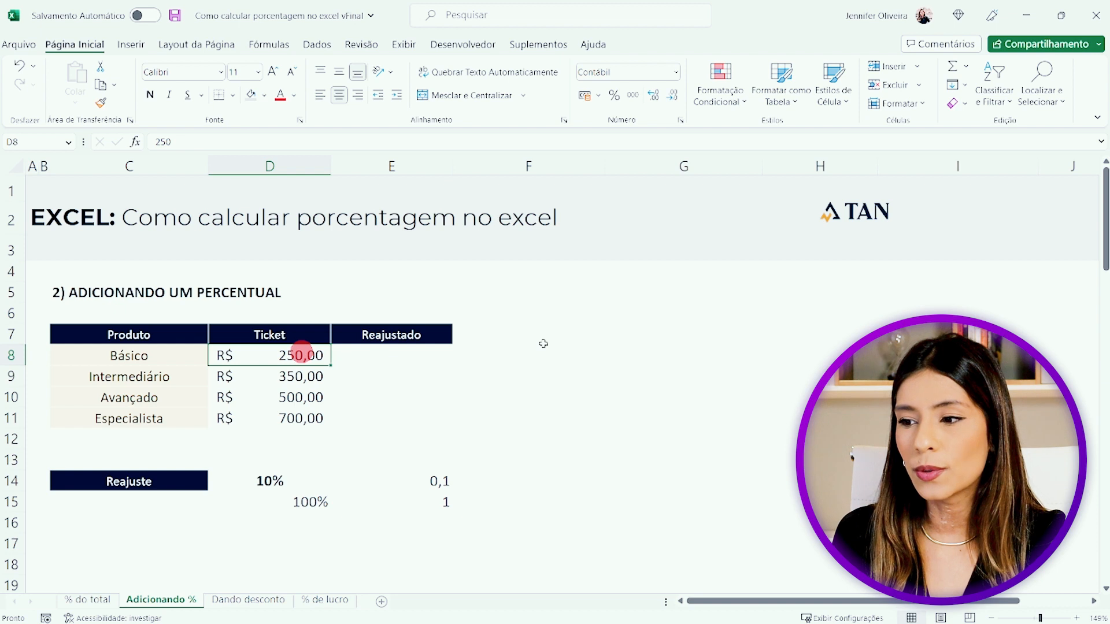
{"action": "left_click", "coordinate": [516, 353]}
{"action": "type", "text": "="}
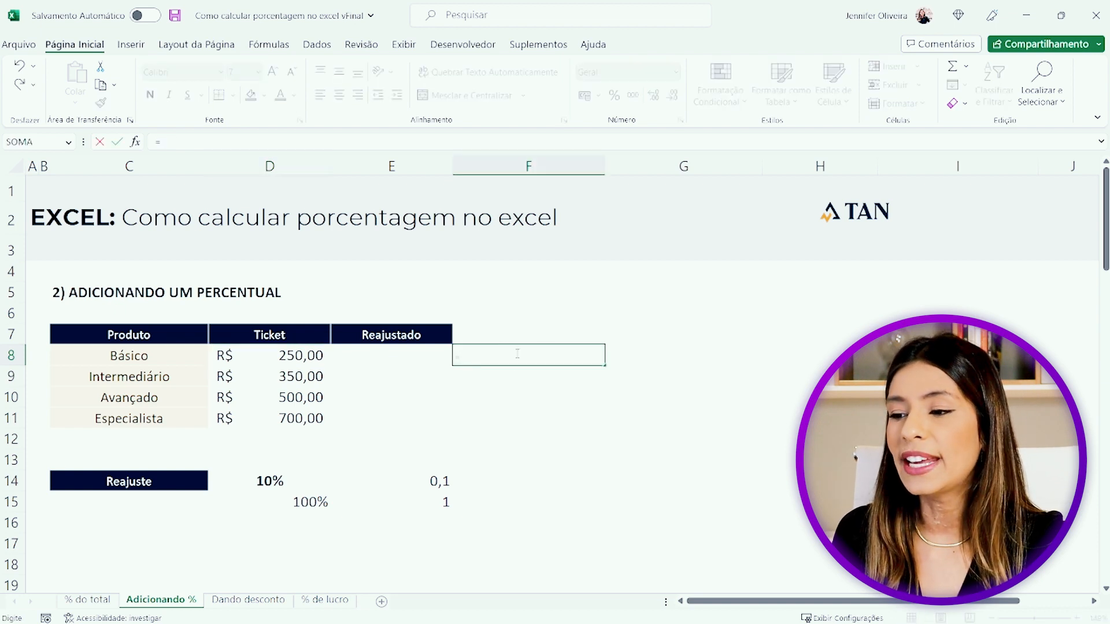
{"action": "left_click", "coordinate": [307, 354]}
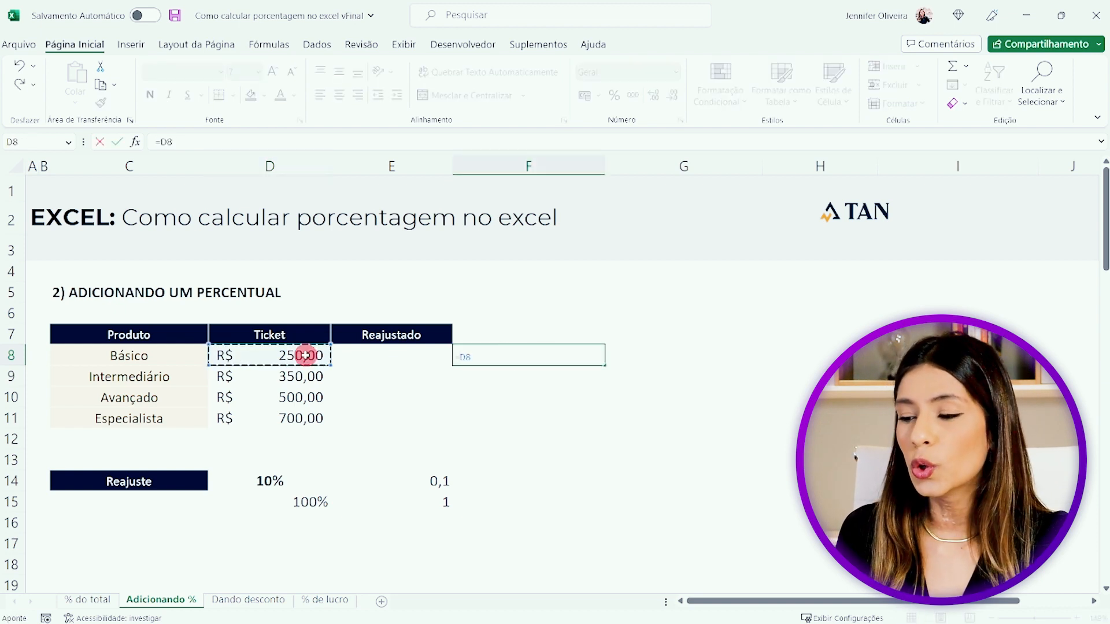
{"action": "type", "text": "*"}
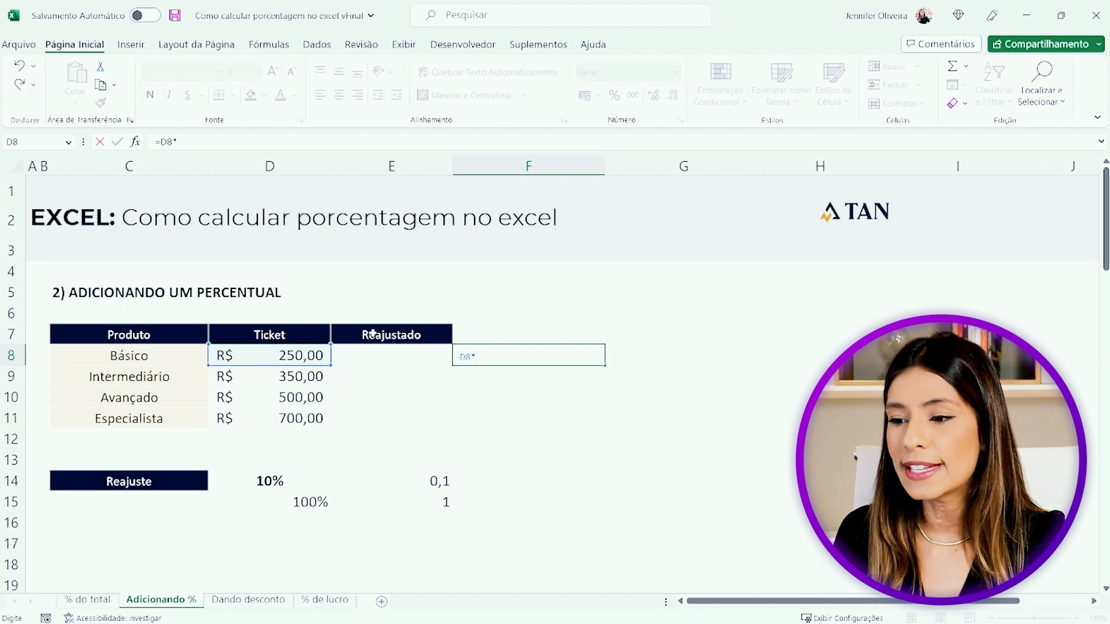
{"action": "left_click", "coordinate": [285, 482]}
{"action": "key", "text": "Return"}
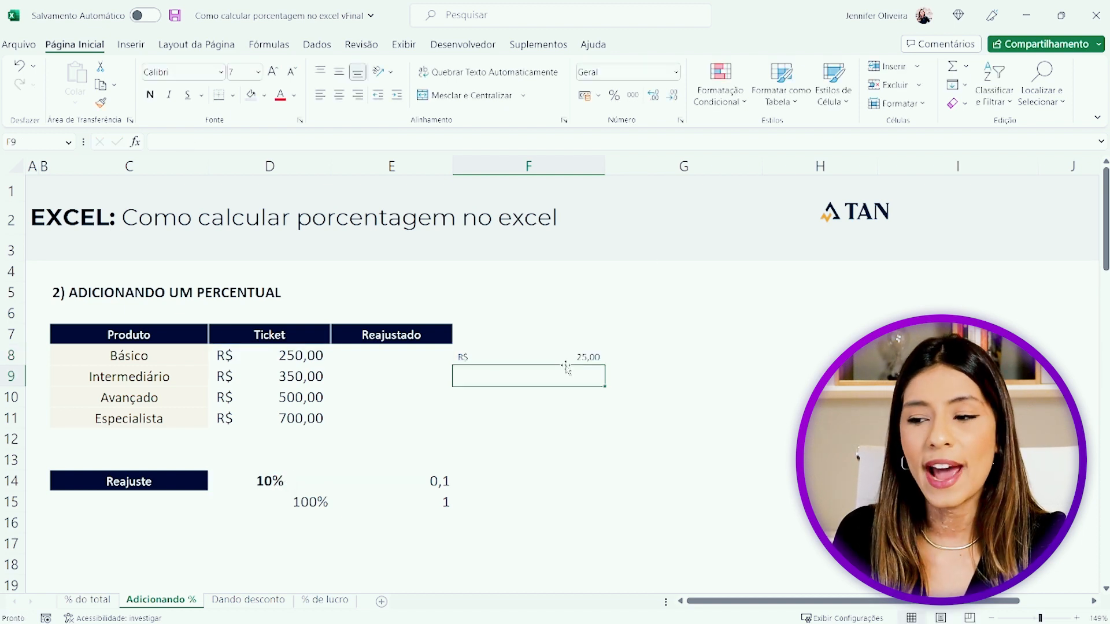
{"action": "left_click", "coordinate": [541, 357]}
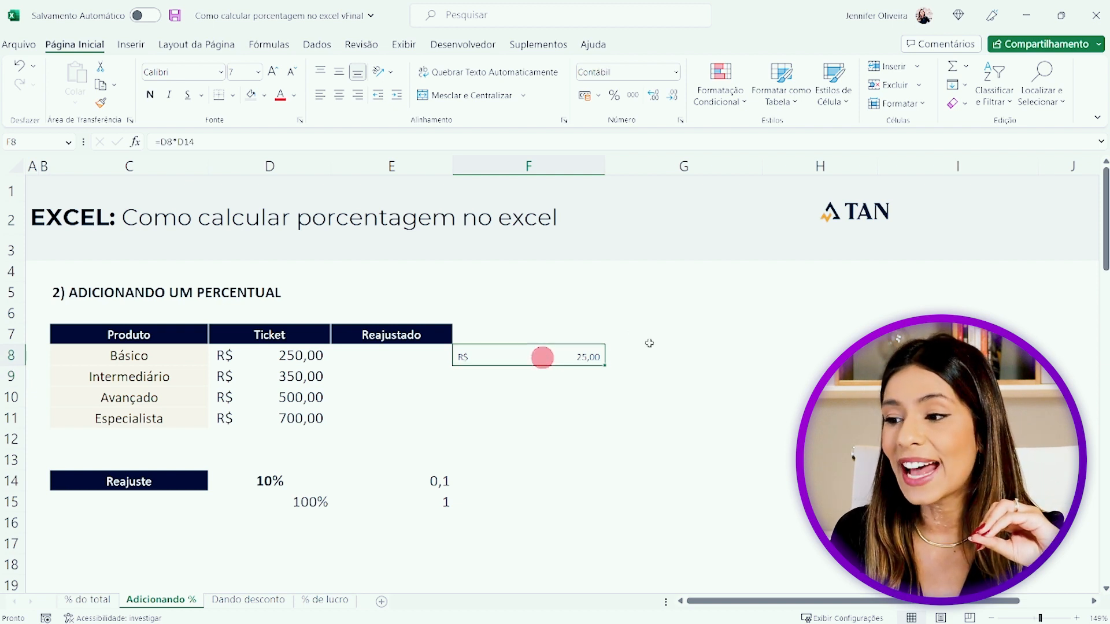
Calculate the same Básico adjustment in G8 from the decimal rate with =D8*E14, and compare it with the ticket price.
{"action": "left_click", "coordinate": [627, 355]}
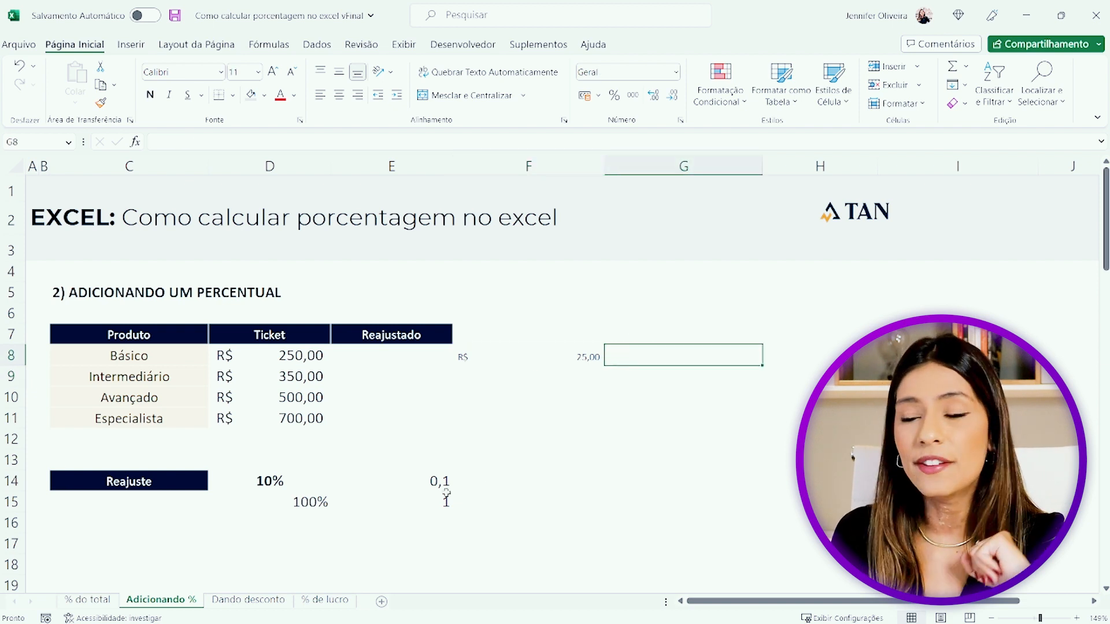
{"action": "type", "text": "="}
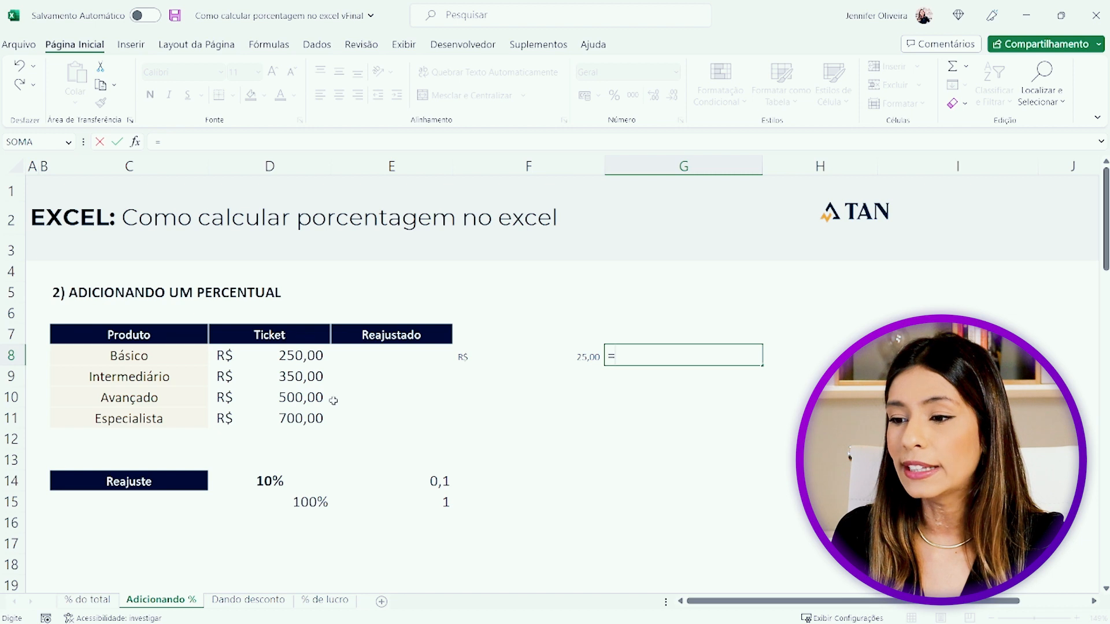
{"action": "left_click", "coordinate": [309, 356]}
{"action": "type", "text": "*"}
{"action": "left_click", "coordinate": [431, 479]}
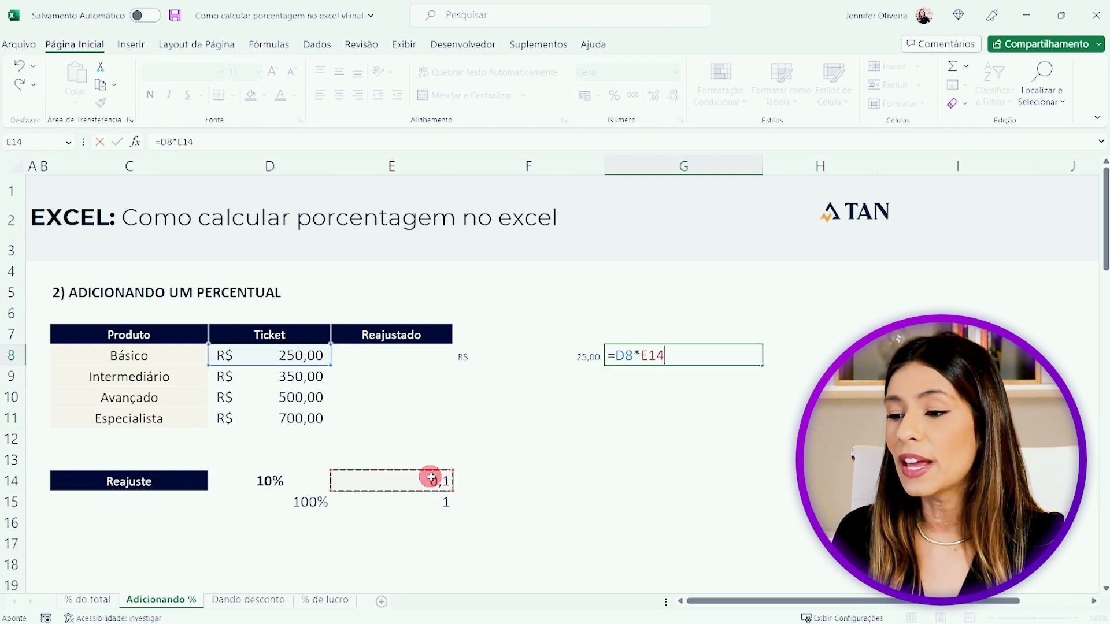
{"action": "key", "text": "Return"}
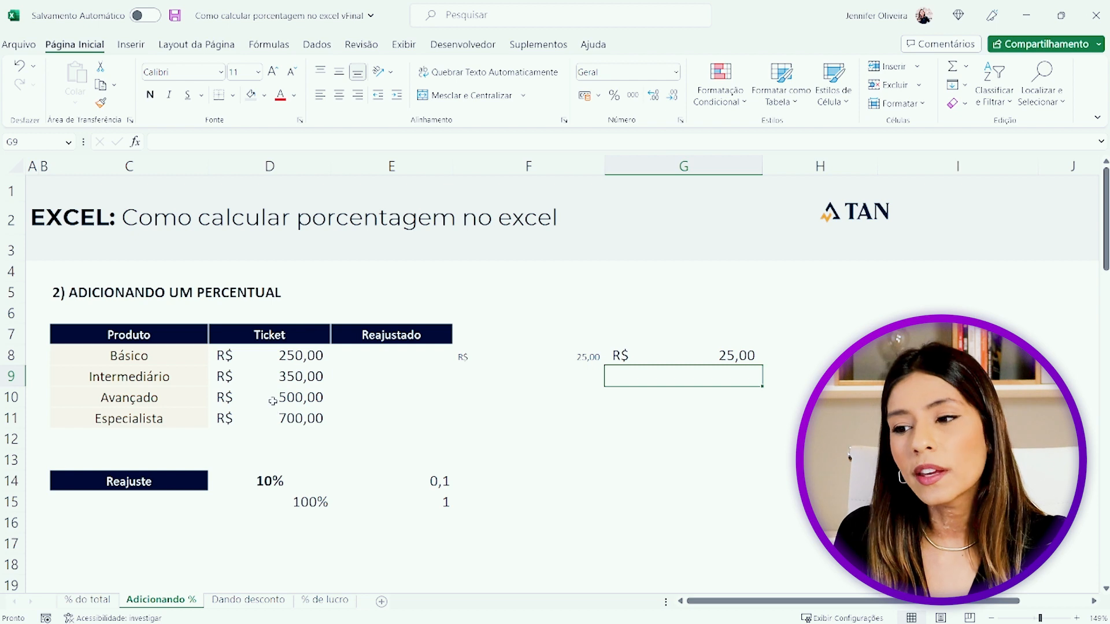
{"action": "left_click", "coordinate": [309, 356]}
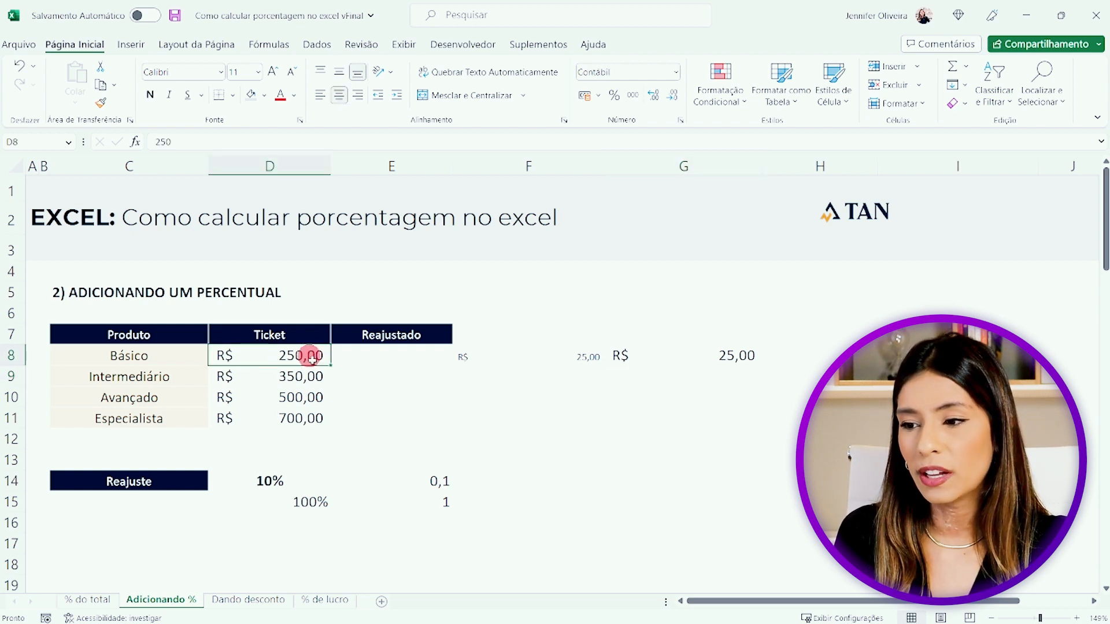
{"action": "left_click", "coordinate": [727, 350]}
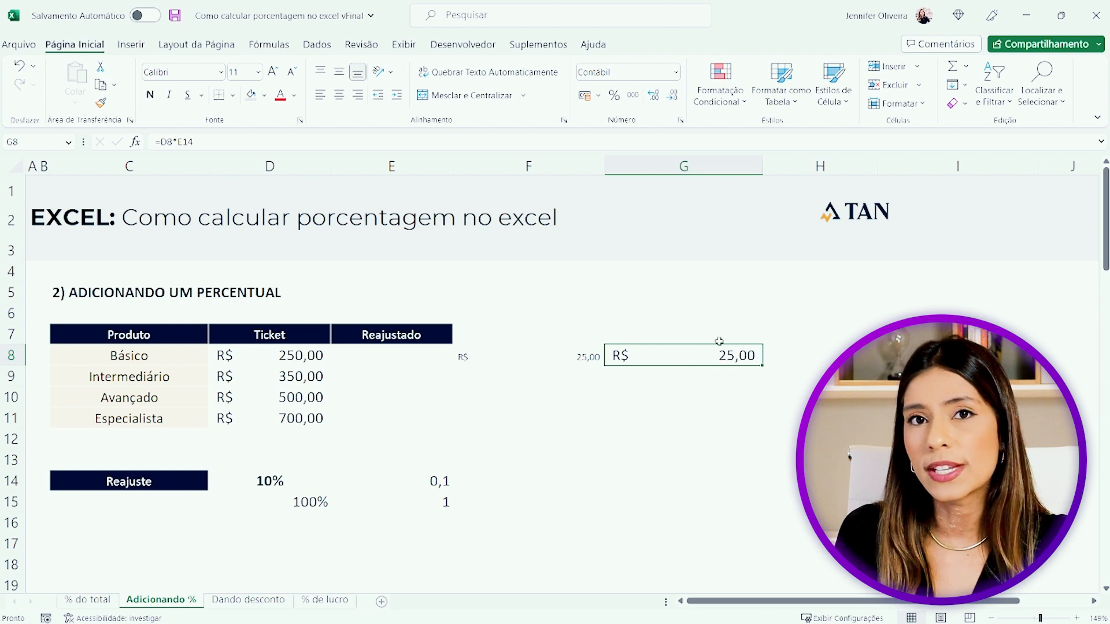
{"action": "left_click", "coordinate": [305, 354]}
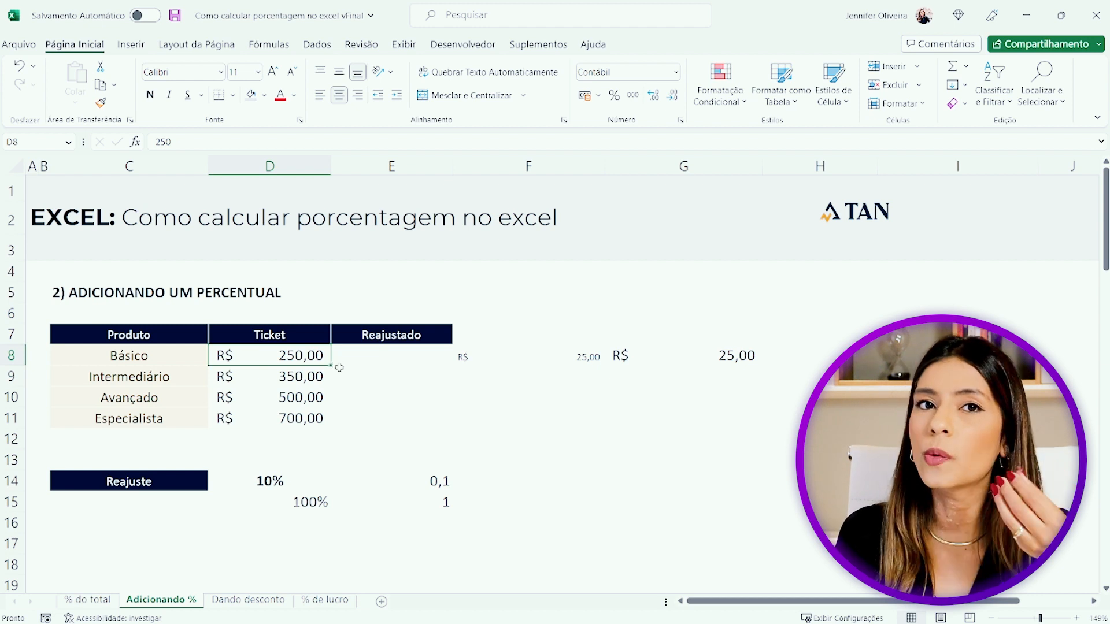
Calculate the Básico product's adjusted price in E8 with =D8+(D8*D14).
{"action": "left_click", "coordinate": [365, 361]}
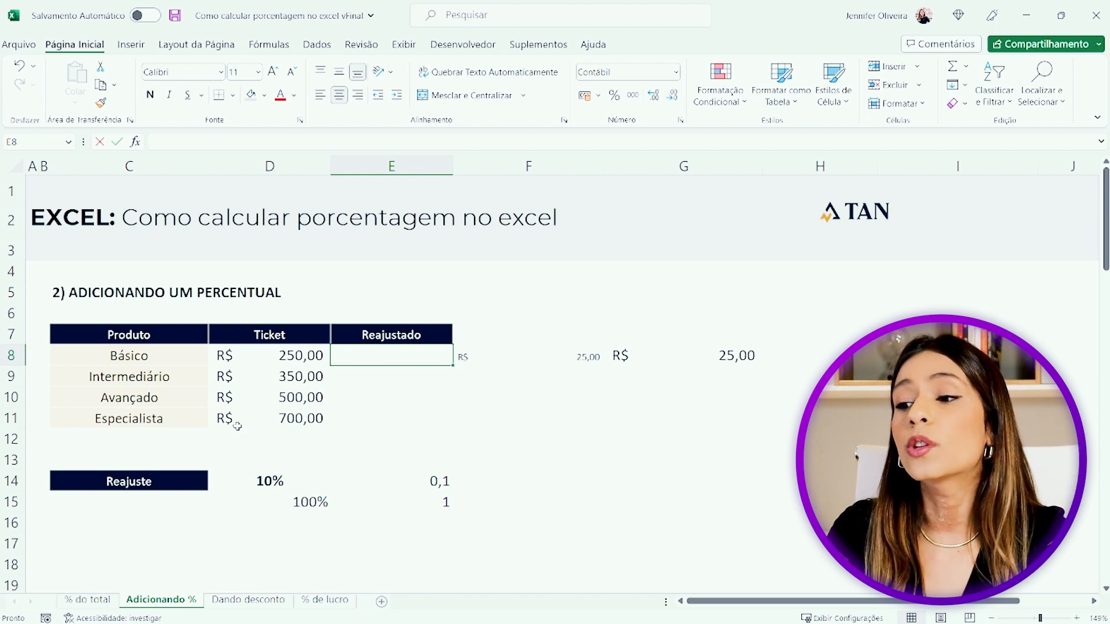
{"action": "type", "text": "="}
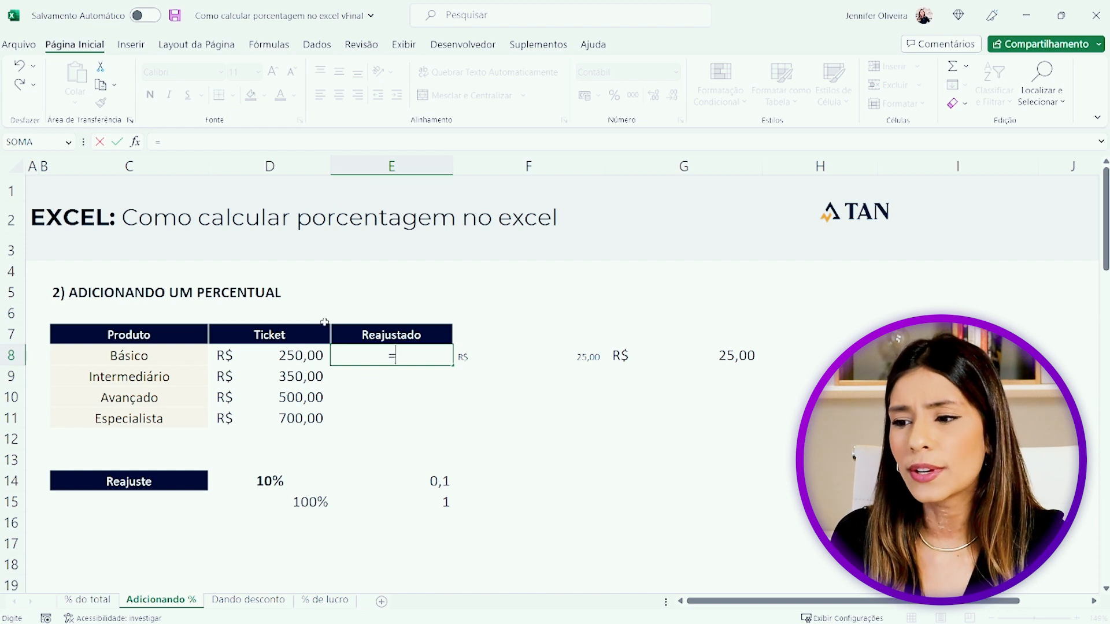
{"action": "left_click", "coordinate": [291, 361]}
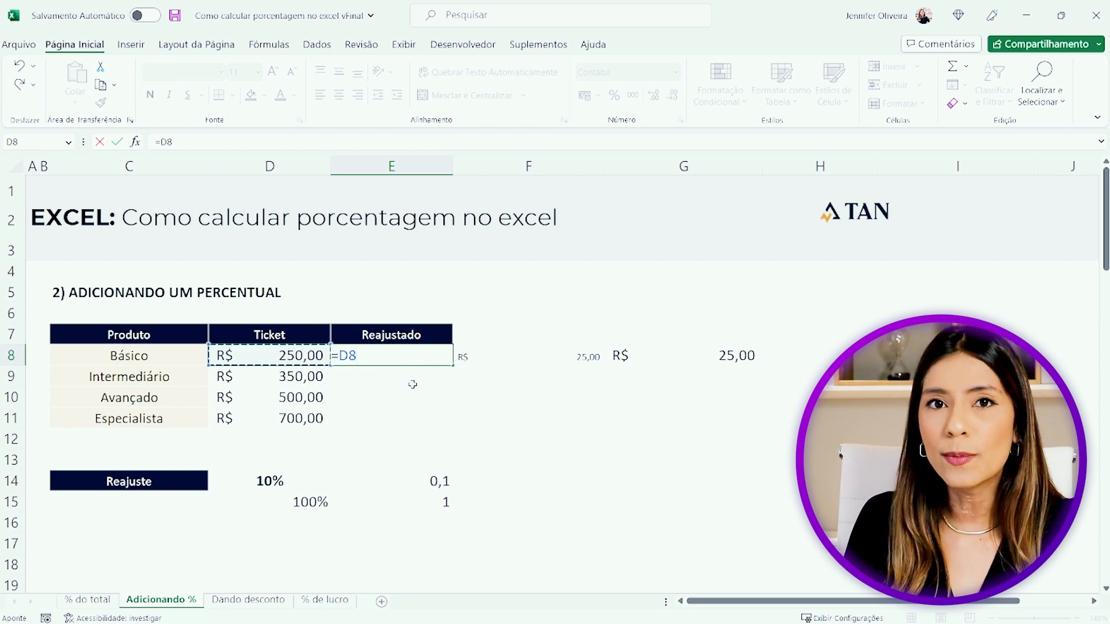
{"action": "type", "text": "+"}
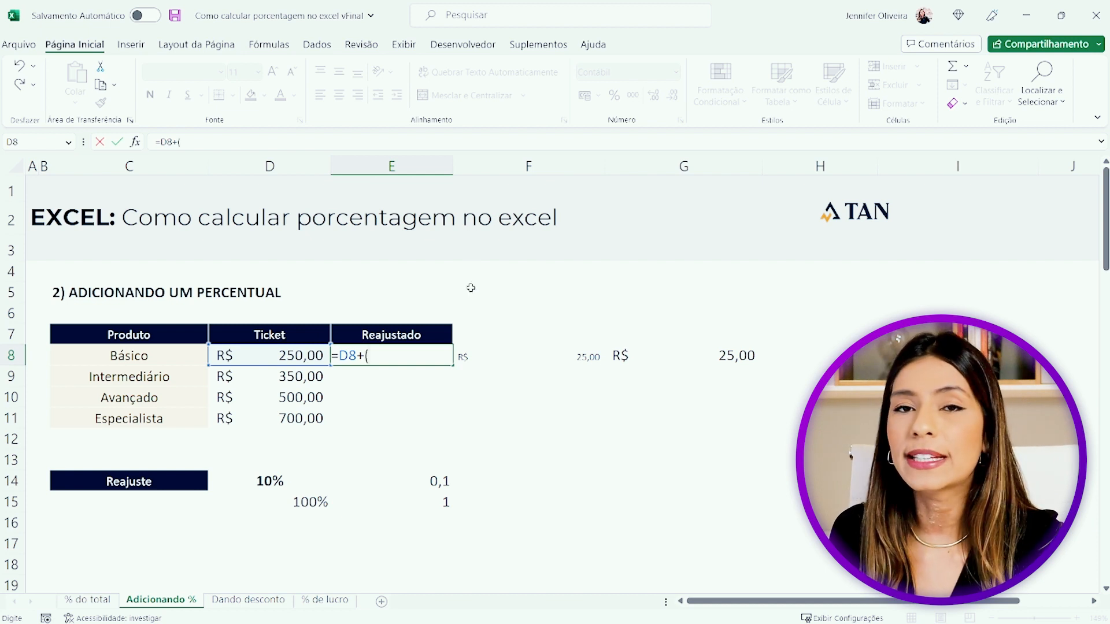
{"action": "type", "text": "("}
{"action": "left_click", "coordinate": [301, 355]}
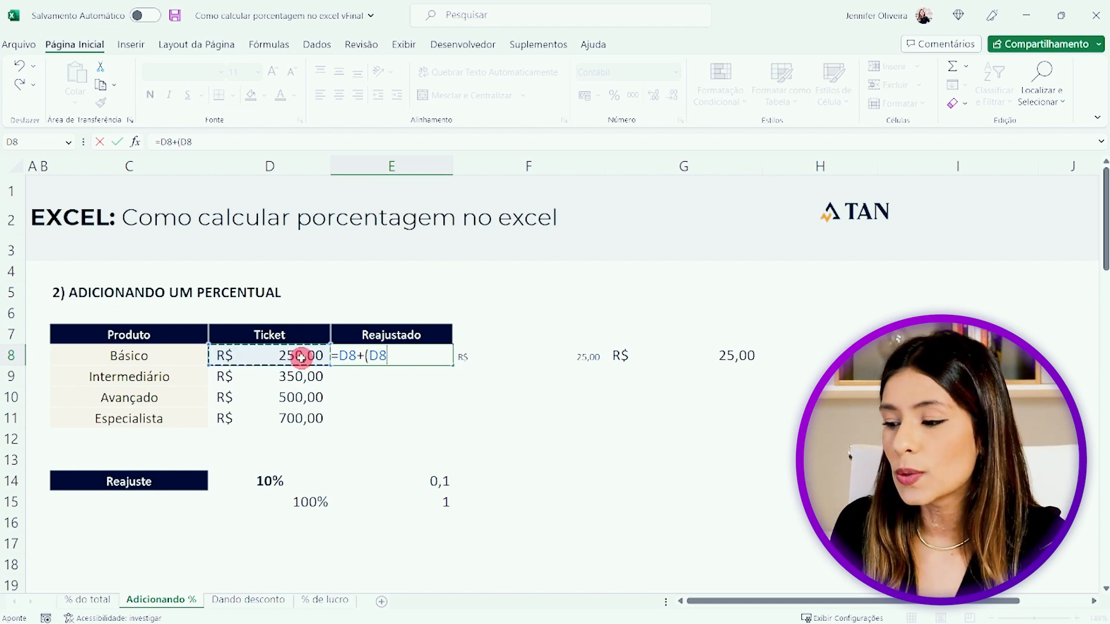
{"action": "type", "text": "*"}
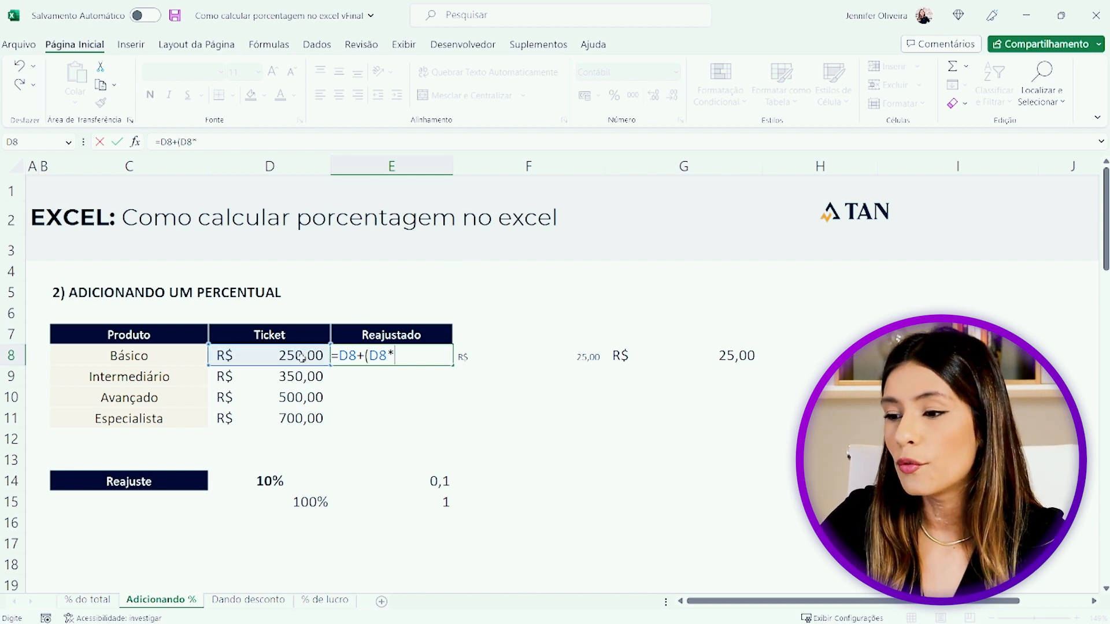
{"action": "left_click", "coordinate": [311, 484]}
{"action": "type", "text": ")"}
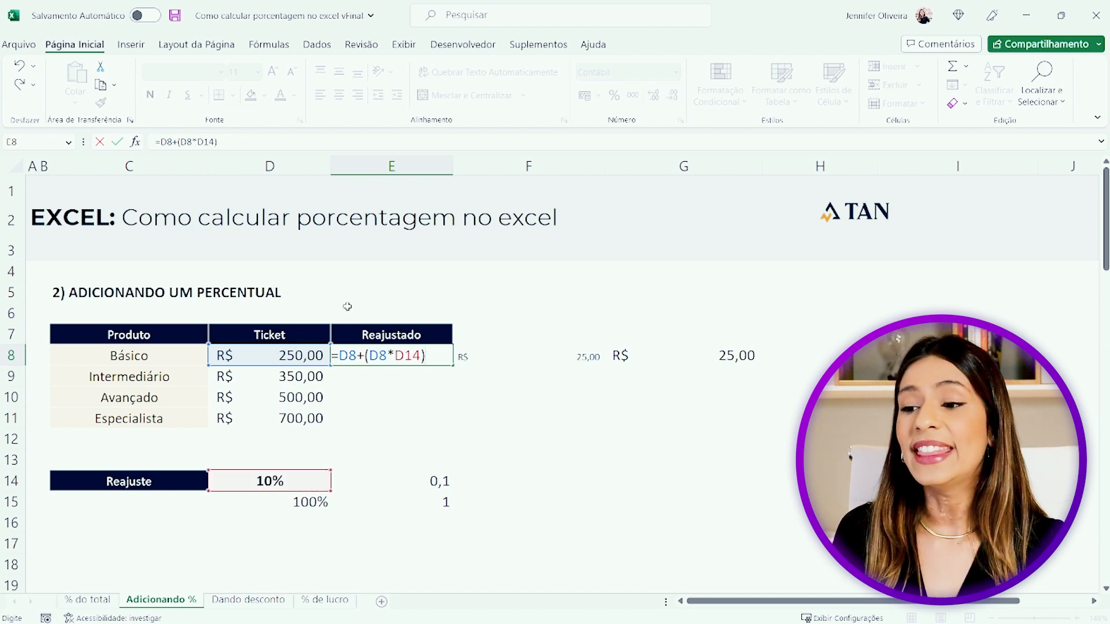
{"action": "double_click", "coordinate": [354, 351]}
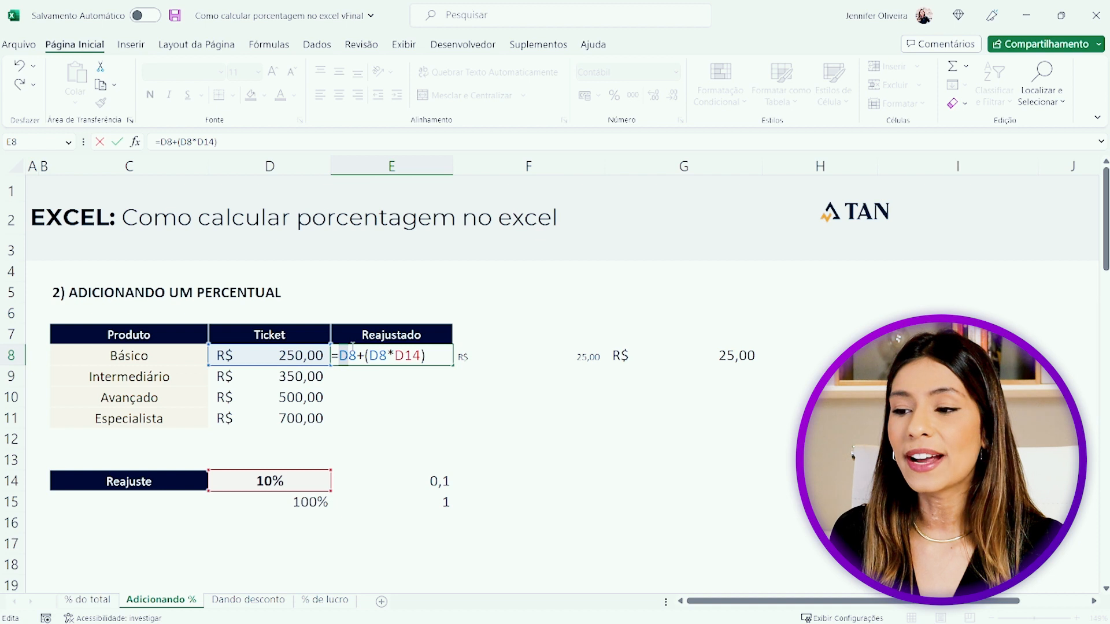
{"action": "left_click", "coordinate": [349, 355]}
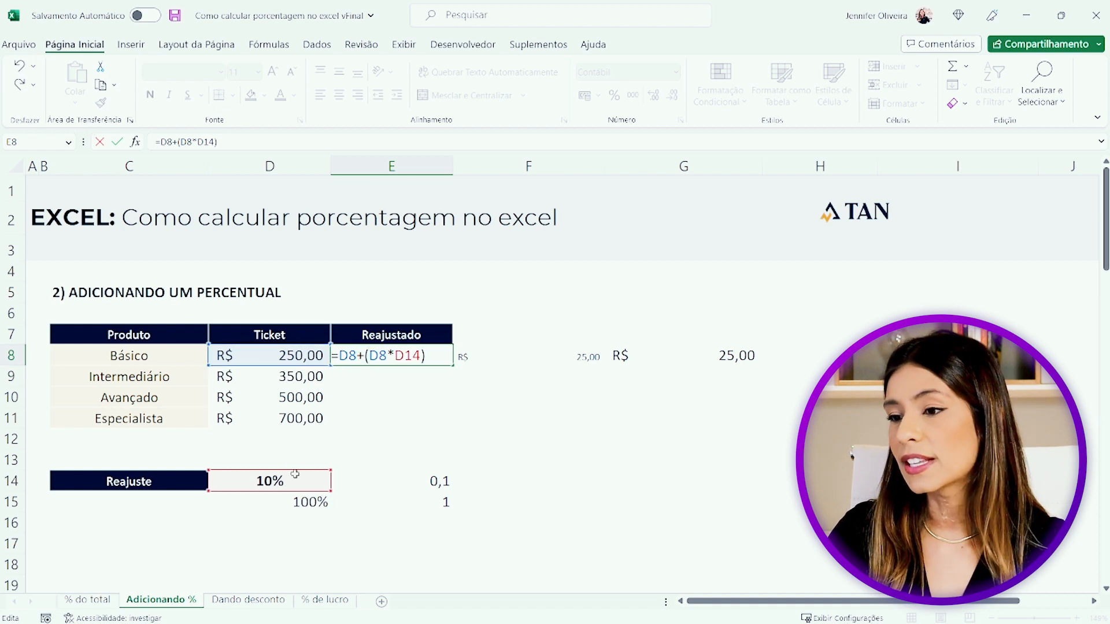
{"action": "key", "text": "Return"}
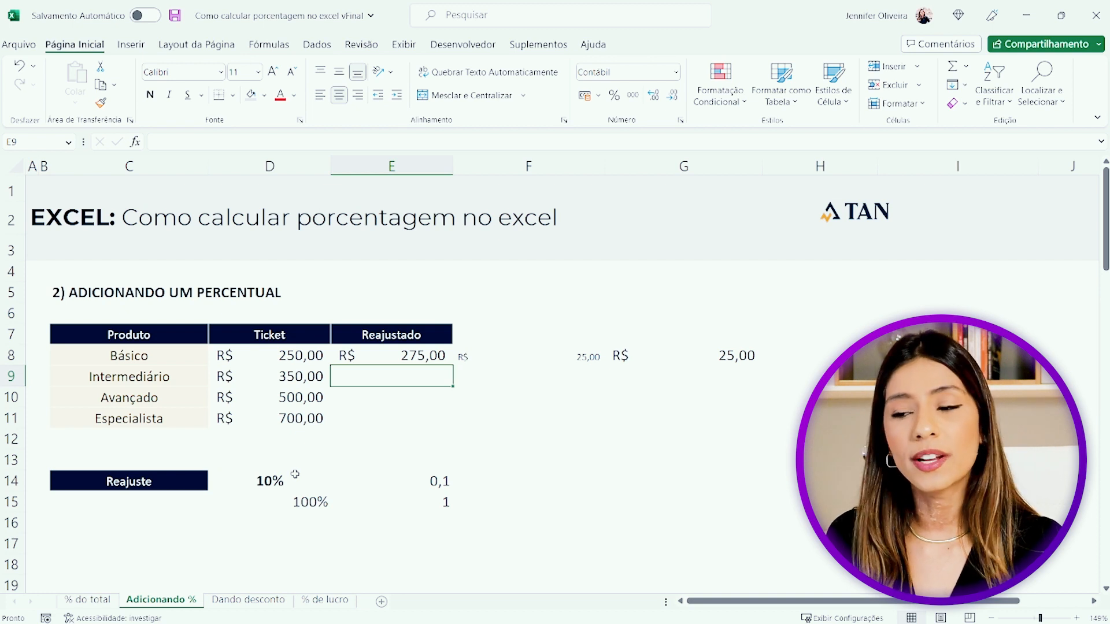
{"action": "left_click", "coordinate": [398, 361]}
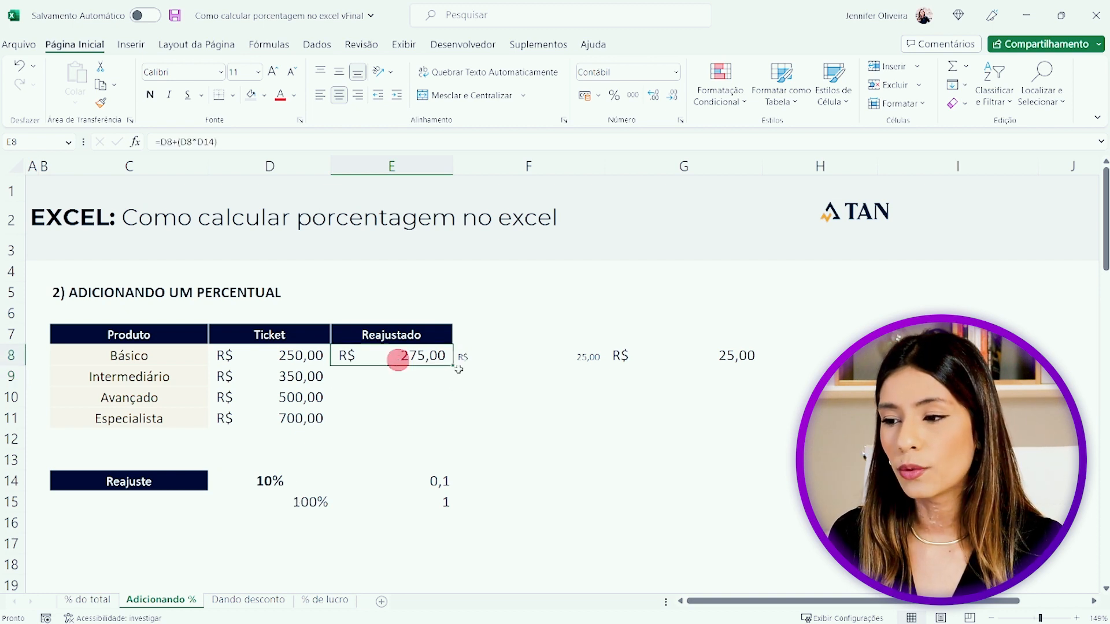
Fill the Básico adjusted-price formula down to E11, and lock the rate reference in E8 as =D8+(D8*$D$14).
{"action": "left_click_drag", "start_coordinate": [456, 368], "coordinate": [442, 427]}
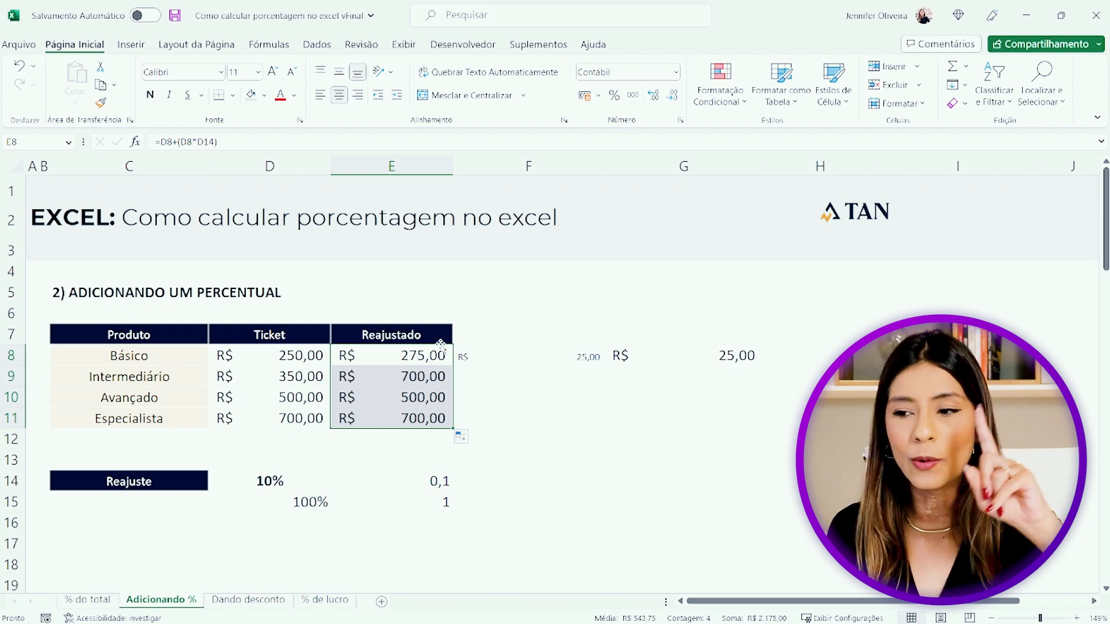
{"action": "left_click", "coordinate": [439, 355]}
{"action": "double_click", "coordinate": [440, 355]}
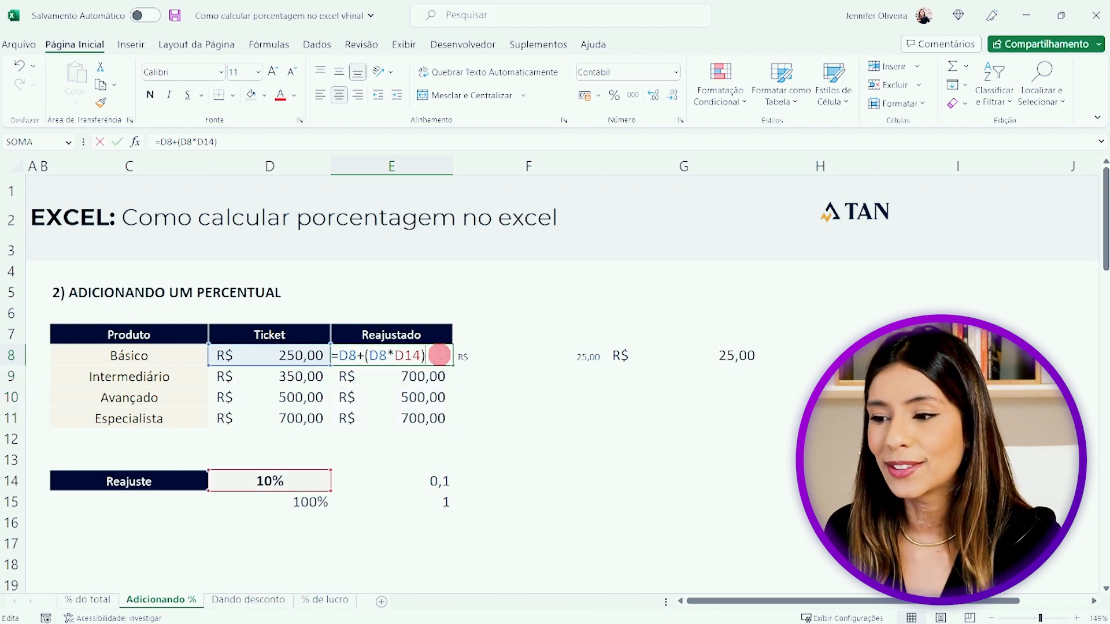
{"action": "left_click", "coordinate": [406, 356]}
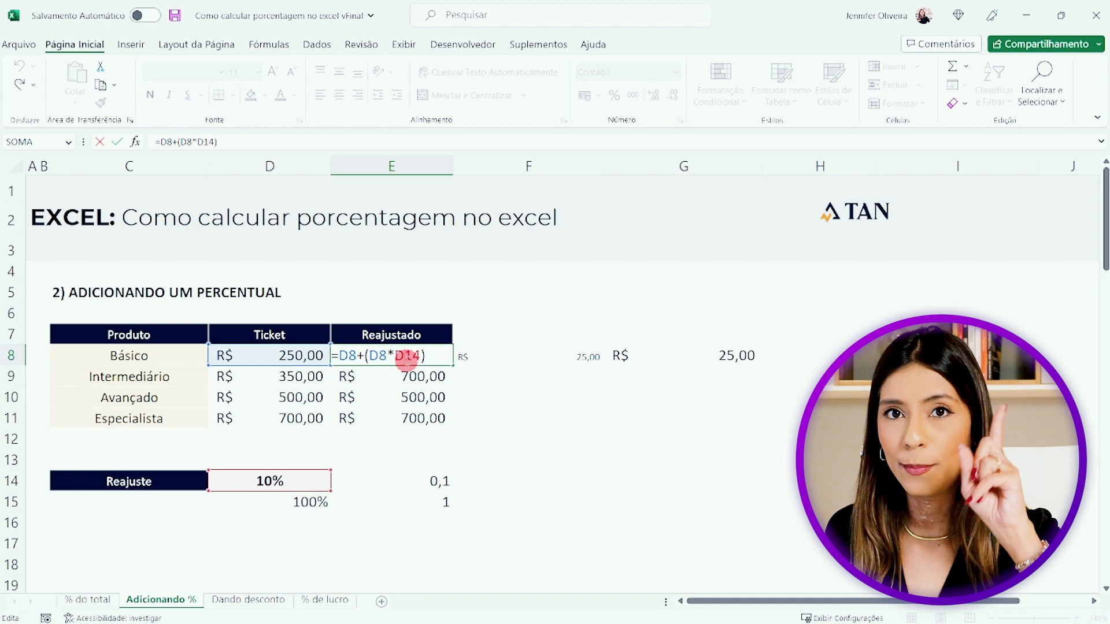
{"action": "double_click", "coordinate": [410, 357]}
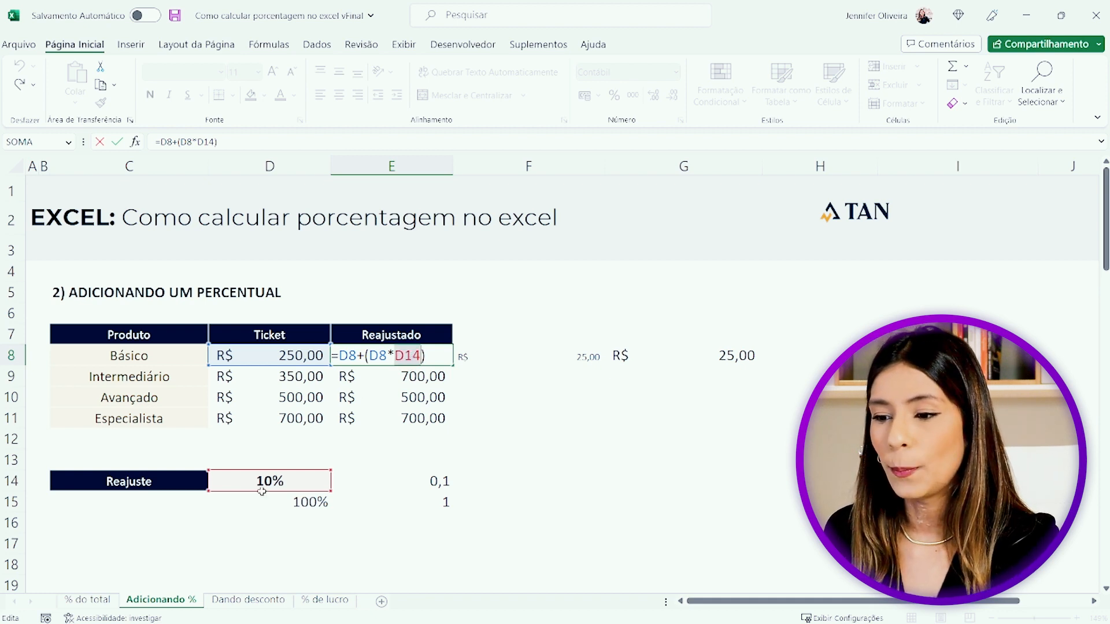
{"action": "key", "text": "F4"}
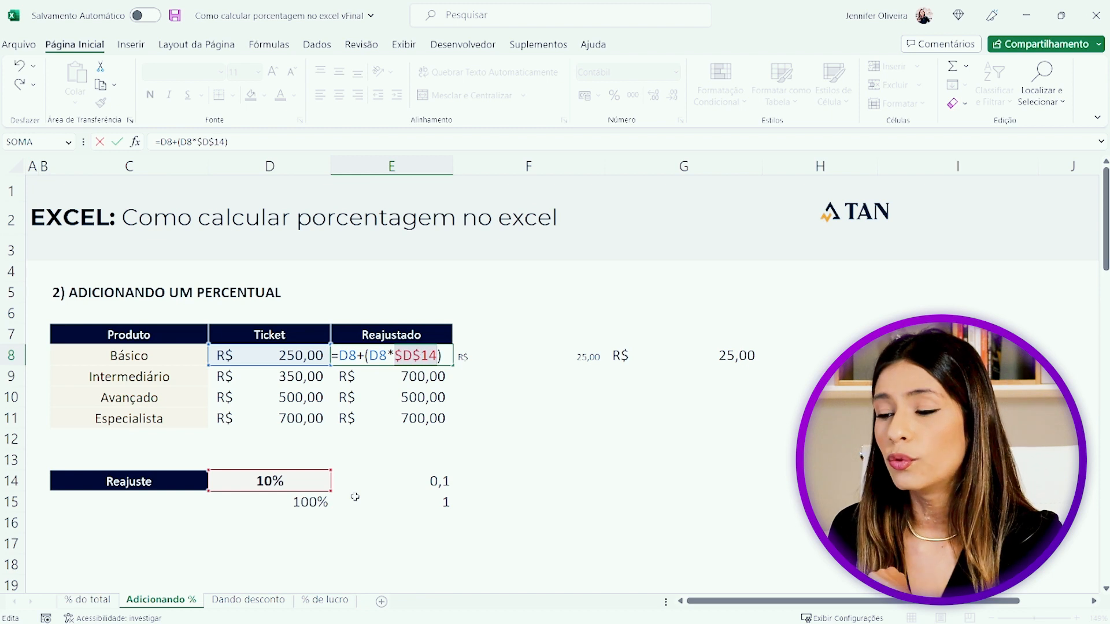
{"action": "key", "text": "Return"}
Fill the formula with the locked rate from E8 down to E11, and check the Intermediário formula in E9.
{"action": "left_click", "coordinate": [435, 347]}
{"action": "double_click", "coordinate": [453, 365]}
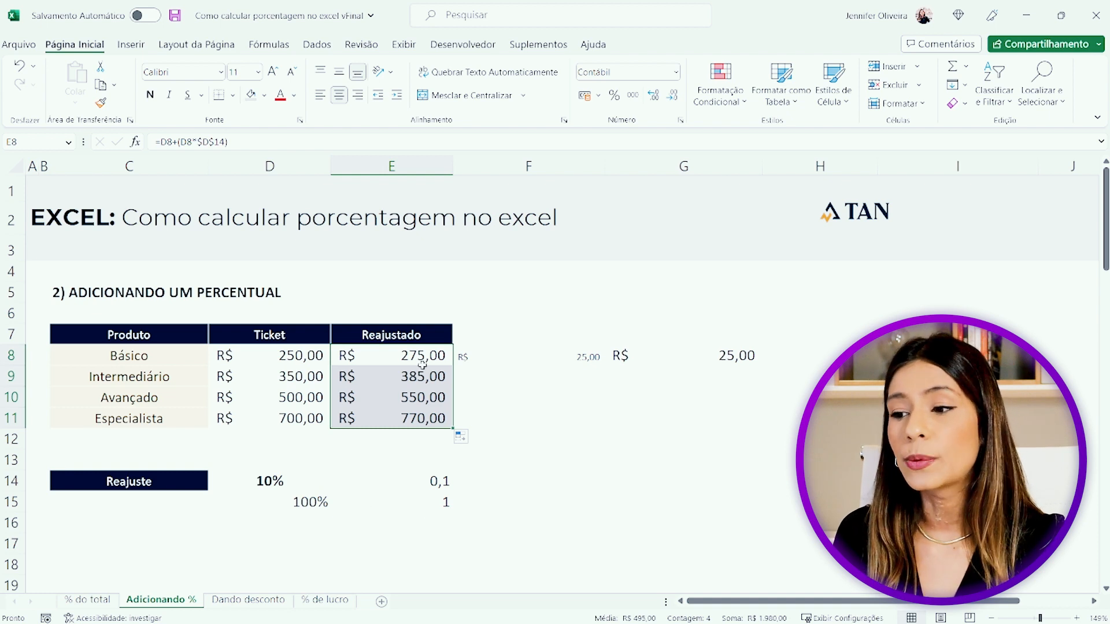
{"action": "left_click", "coordinate": [418, 376]}
{"action": "key", "text": "F2"}
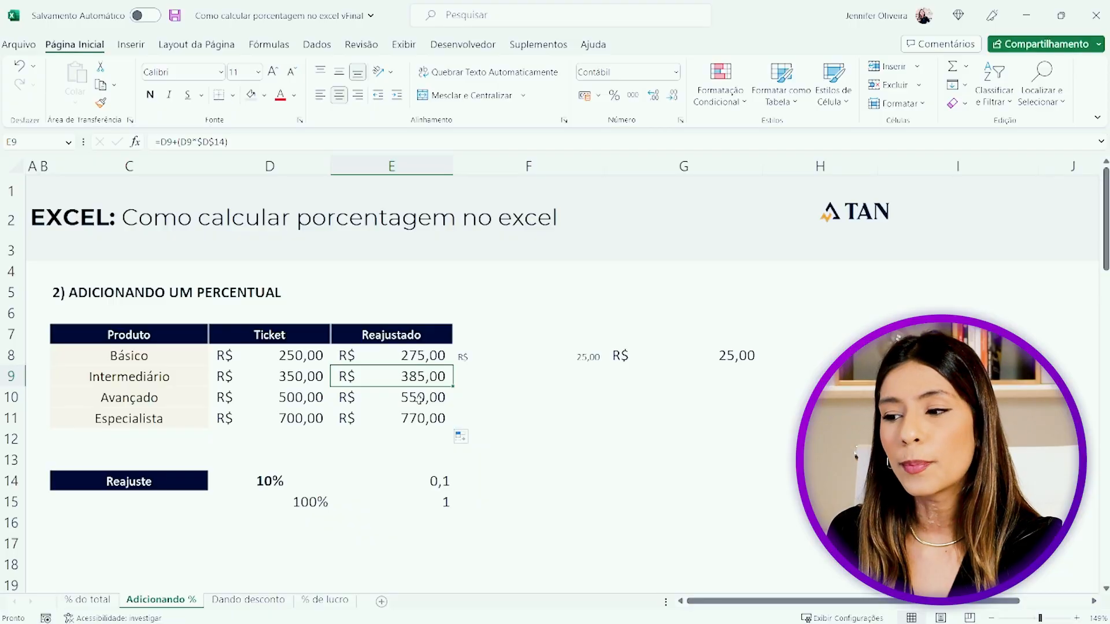
Clear the trial adjustment amounts beside the table in F8 and G8.
{"action": "left_click_drag", "start_coordinate": [491, 337], "coordinate": [717, 387]}
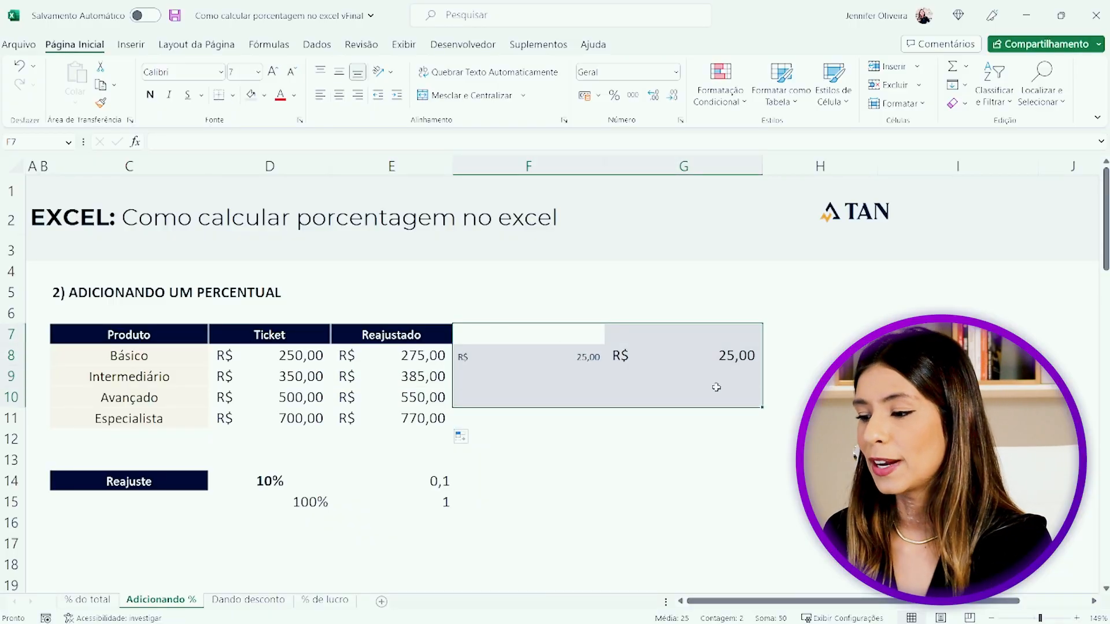
{"action": "key", "text": "Delete"}
{"action": "left_click", "coordinate": [405, 354]}
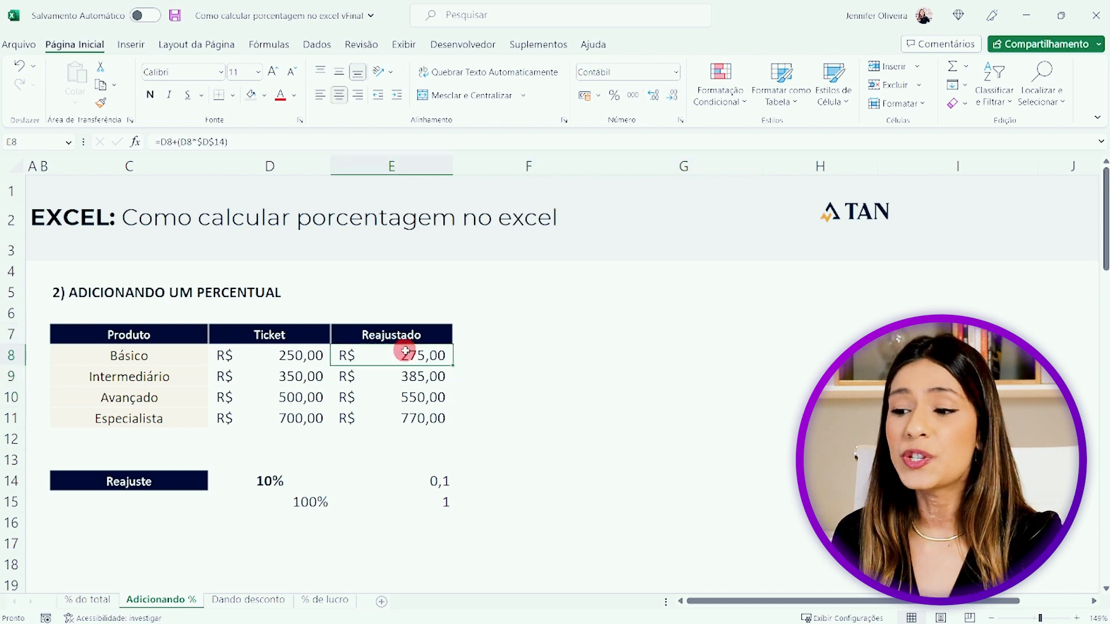
{"action": "left_click", "coordinate": [283, 481]}
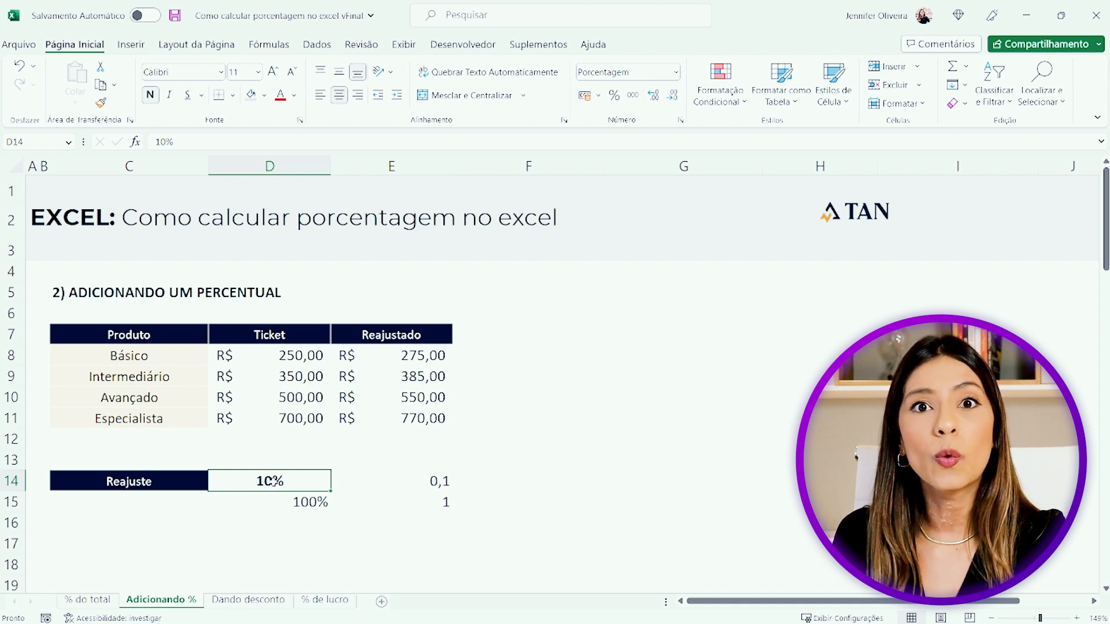
Copy the Reajustado header into F7, rename it Reajustado v2, and narrow column F slightly.
{"action": "left_click", "coordinate": [383, 334]}
{"action": "key", "text": "ctrl+c"}
{"action": "left_click", "coordinate": [516, 331]}
{"action": "key", "text": "ctrl+v"}
{"action": "key", "text": "Escape"}
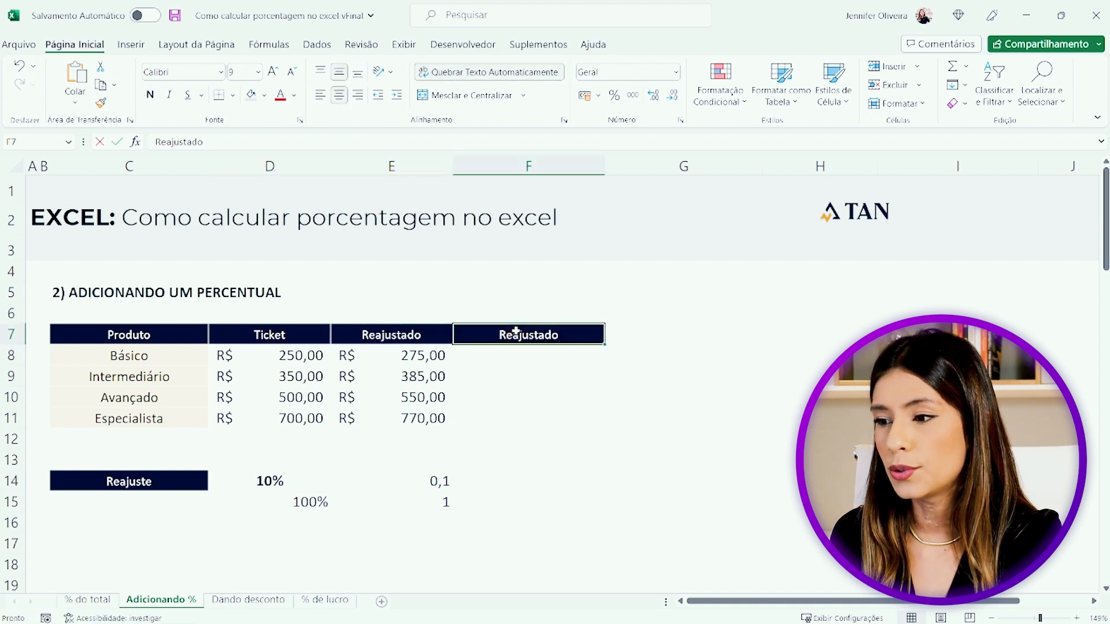
{"action": "key", "text": "F2"}
{"action": "type", "text": "v2"}
{"action": "key", "text": "Return"}
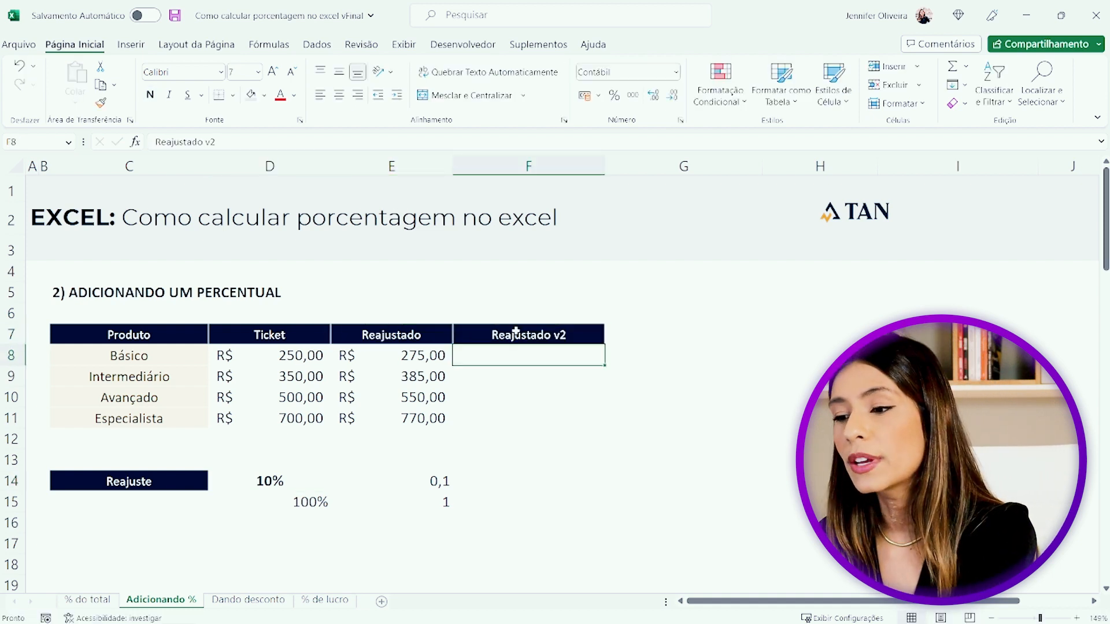
{"action": "left_click_drag", "start_coordinate": [605, 166], "coordinate": [587, 168]}
{"action": "type", "text": "="}
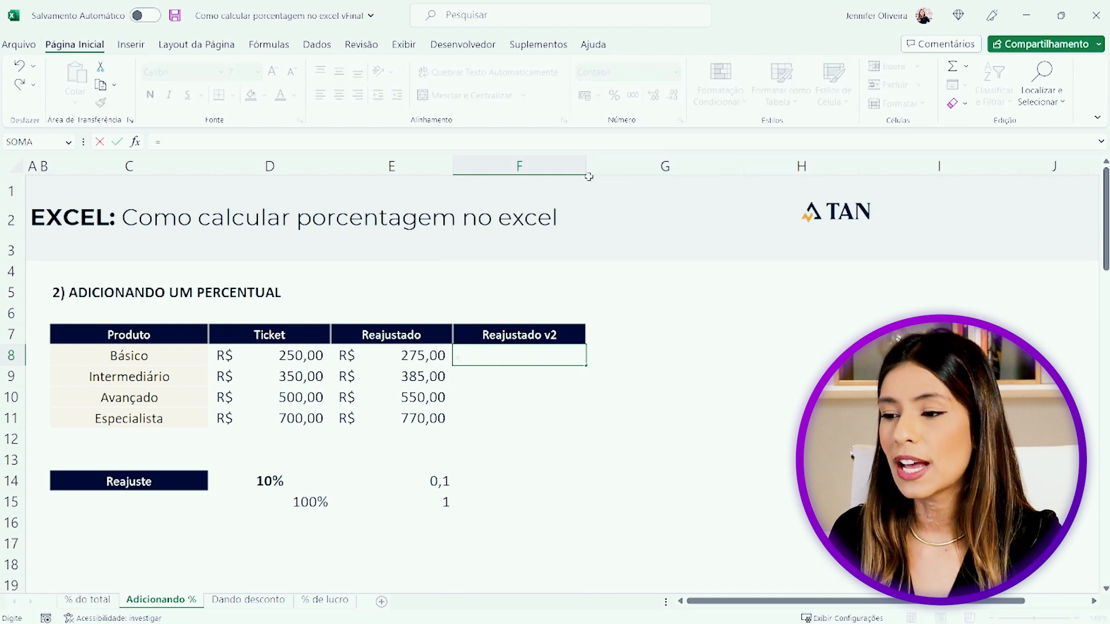
{"action": "left_click", "coordinate": [277, 357]}
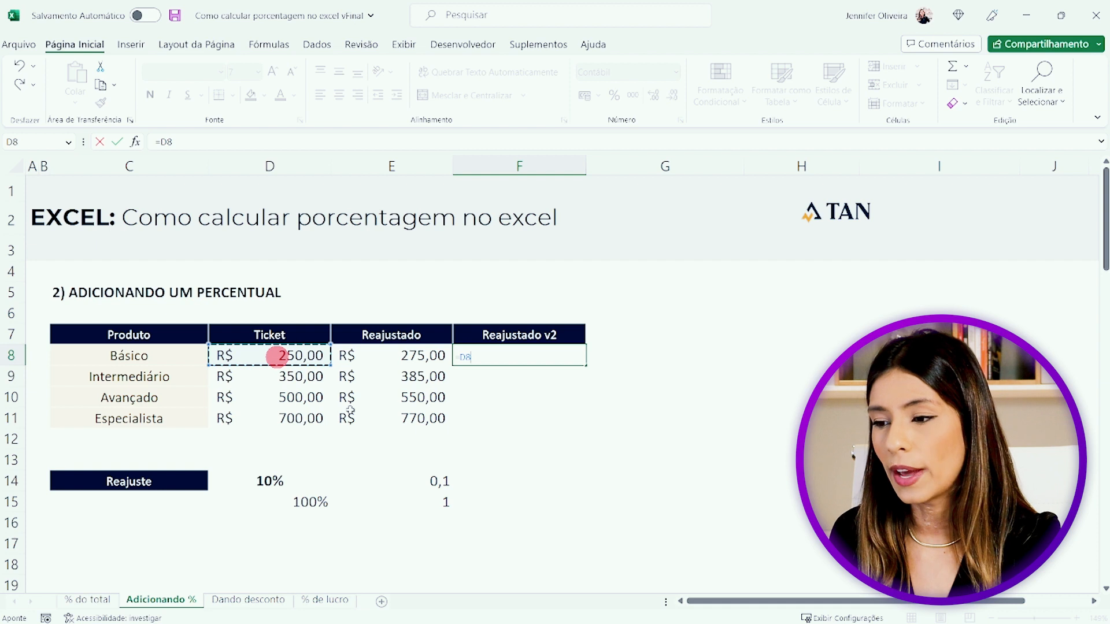
{"action": "key", "text": "Escape"}
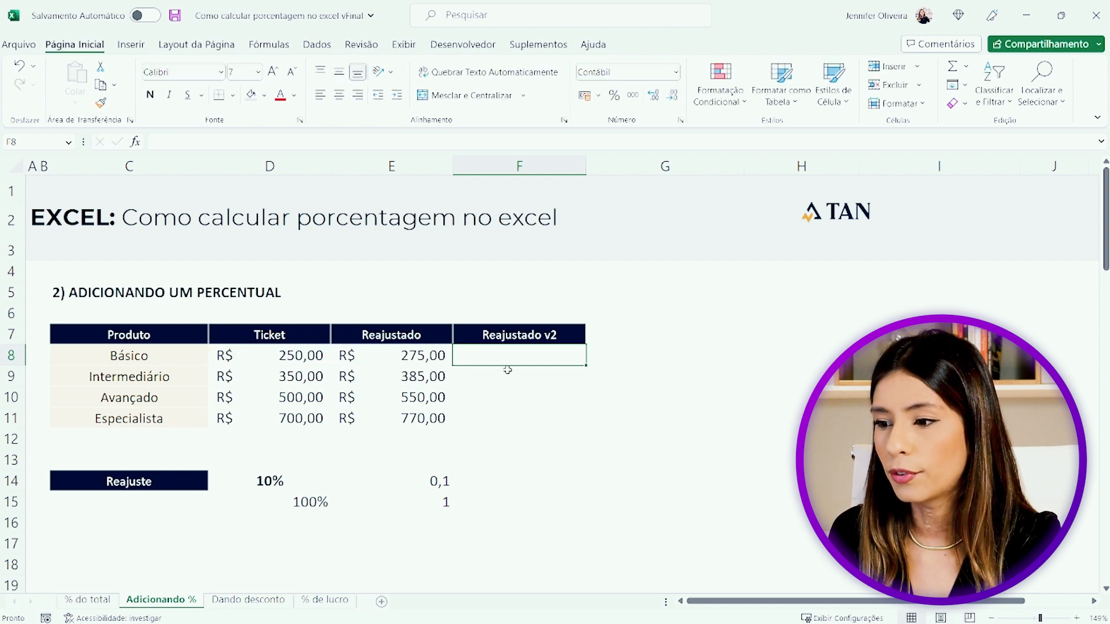
Set F8:F11 to font size 11 and write the formula =D8+(D8*0,1) in F8 for the Básico product.
{"action": "left_click", "coordinate": [511, 417], "text": "shift"}
{"action": "left_click", "coordinate": [478, 355]}
{"action": "type", "text": "="}
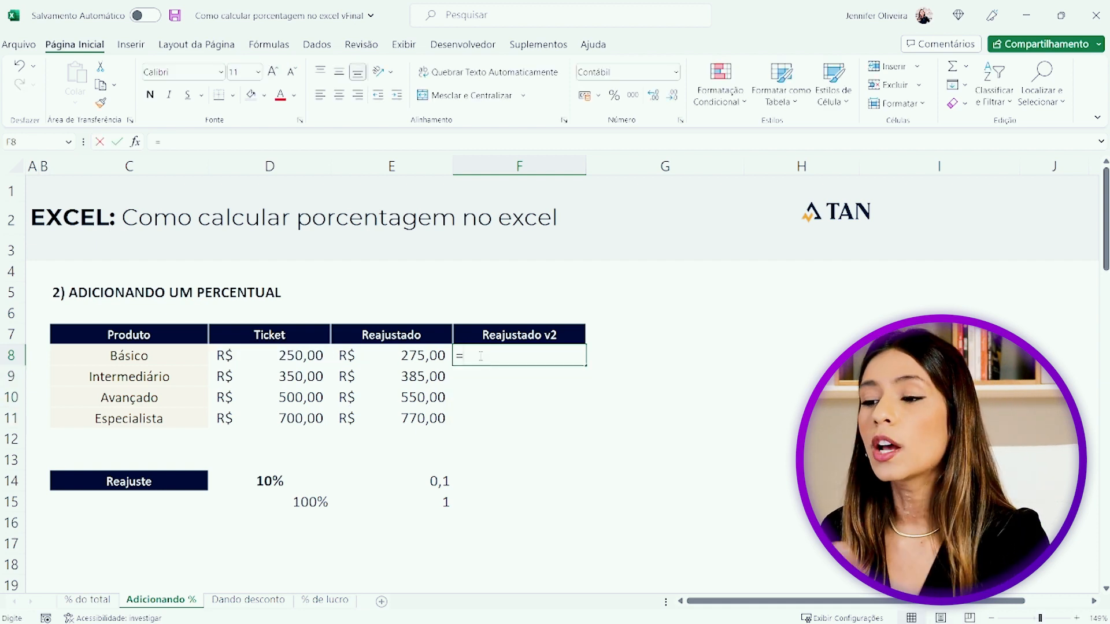
{"action": "left_click", "coordinate": [311, 349]}
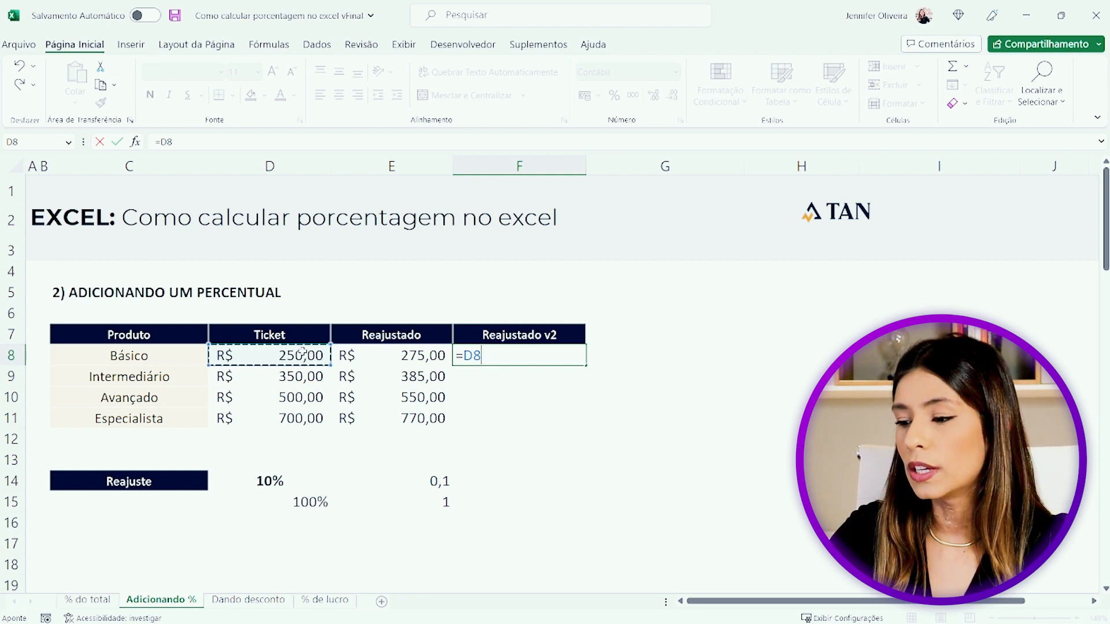
{"action": "type", "text": "+("}
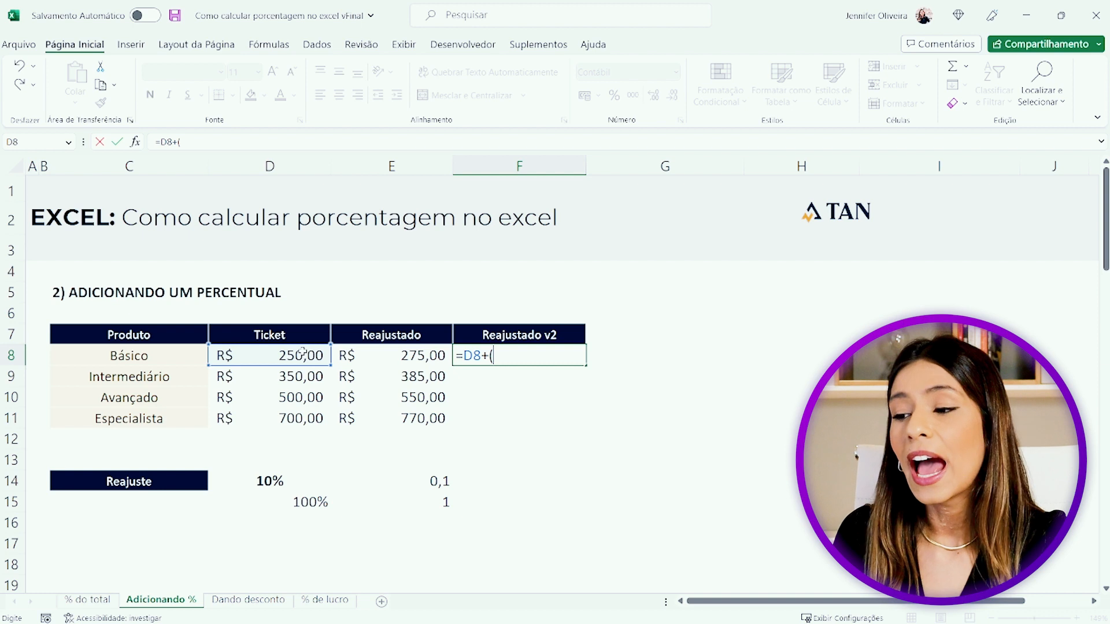
{"action": "left_click", "coordinate": [306, 352]}
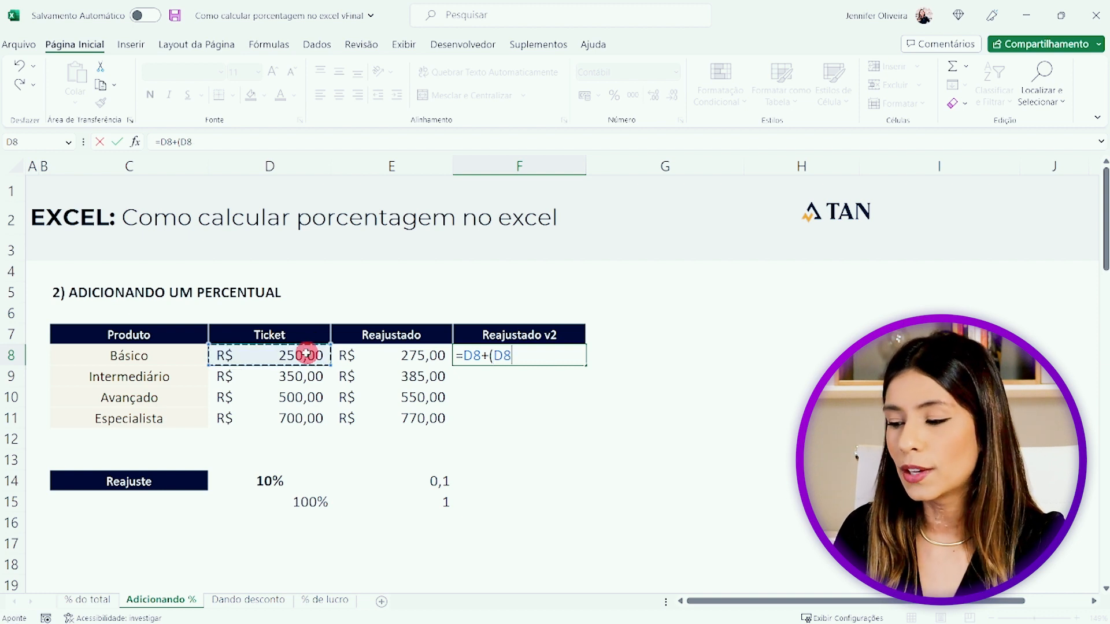
{"action": "type", "text": "*0,"}
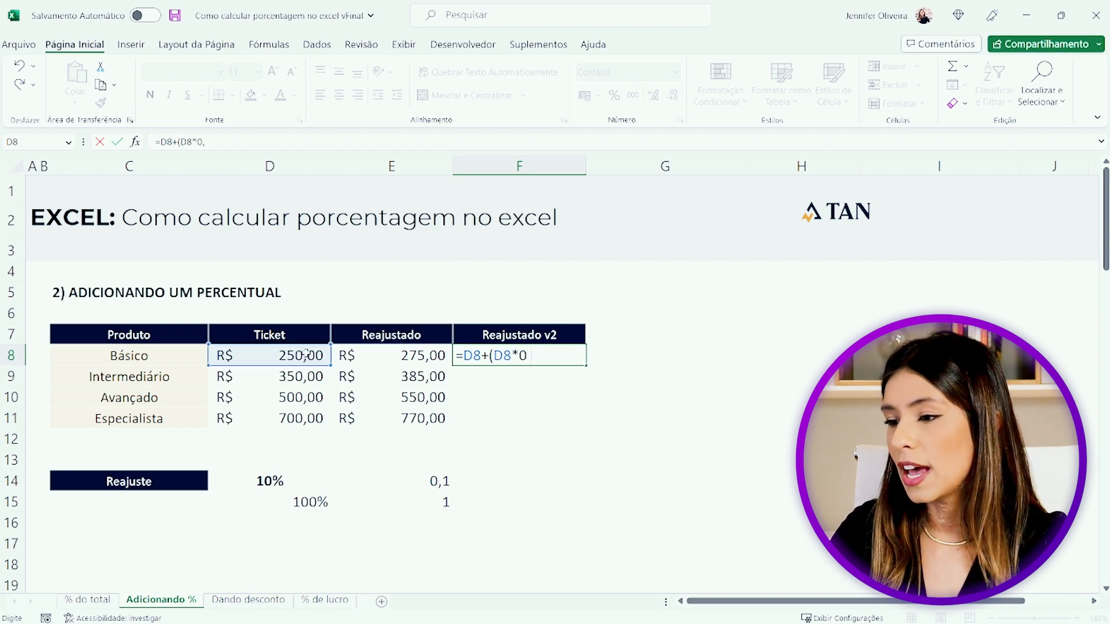
{"action": "type", "text": "1)"}
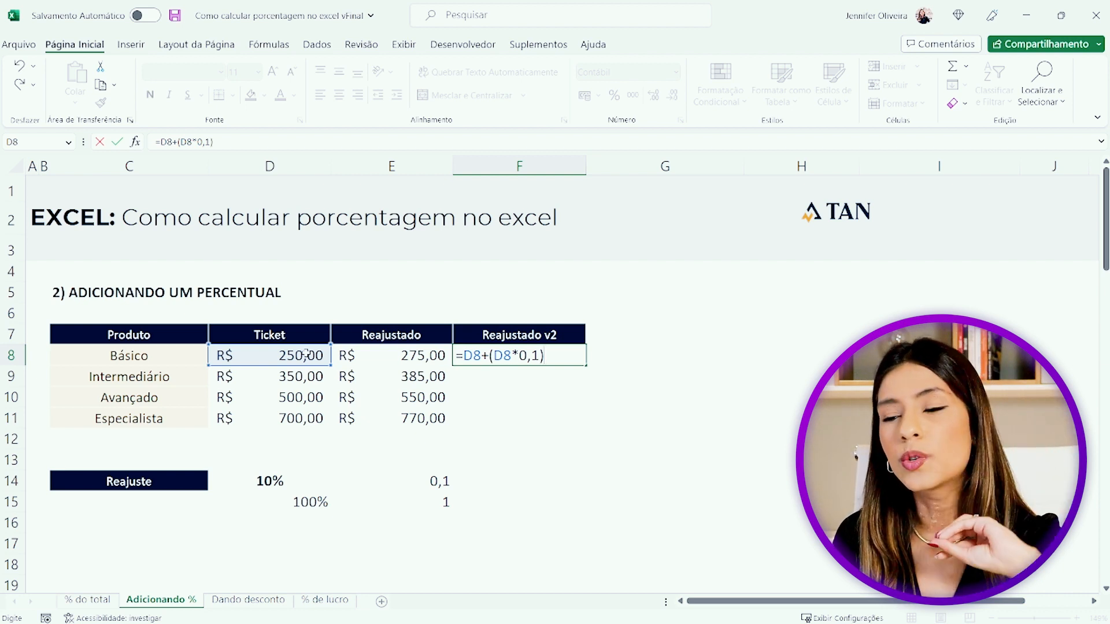
Change the rate in F8's formula to 10%, giving =D8+(D8*10%), and fill it down to F11.
{"action": "left_click", "coordinate": [536, 356]}
{"action": "key", "text": "BackSpace"}
{"action": "key", "text": "BackSpace"}
{"action": "key", "text": "BackSpace"}
{"action": "type", "text": "10%"}
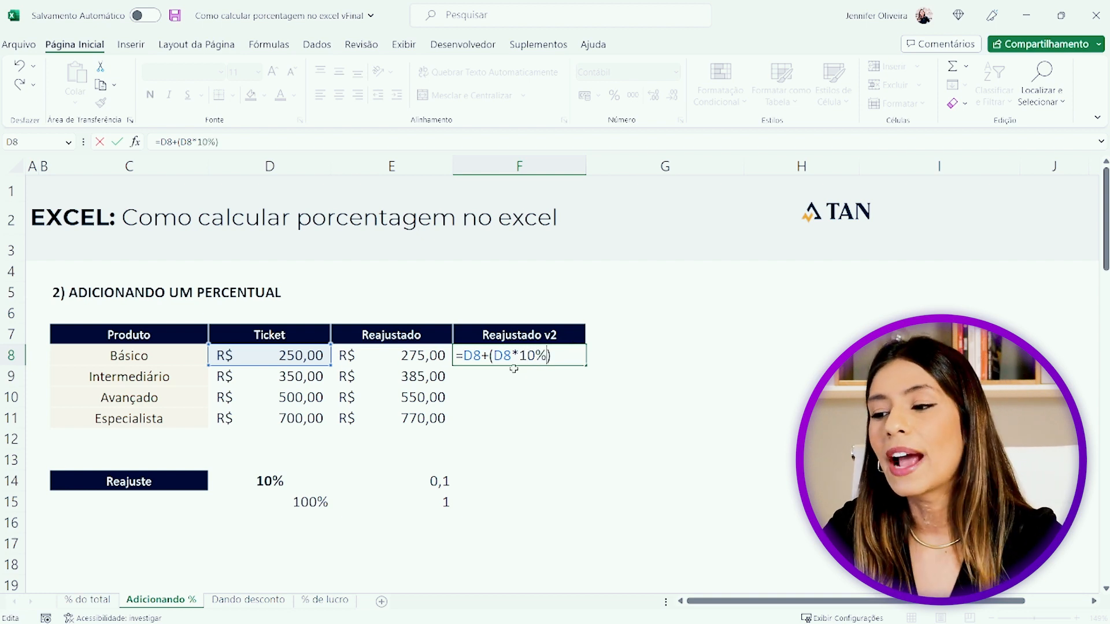
{"action": "key", "text": "Return"}
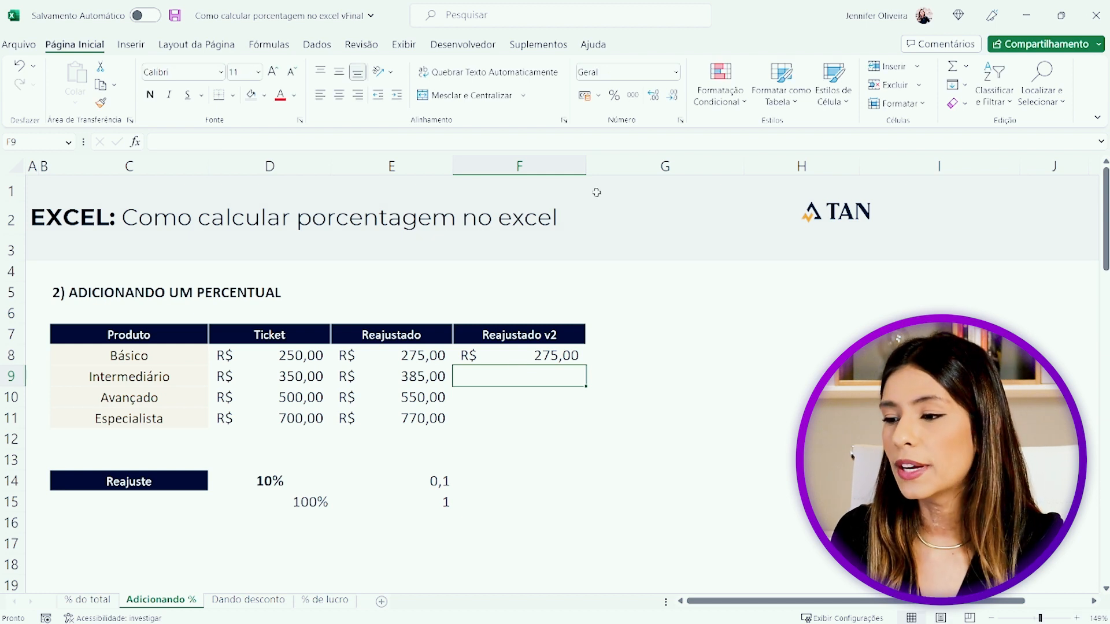
{"action": "left_click", "coordinate": [555, 358]}
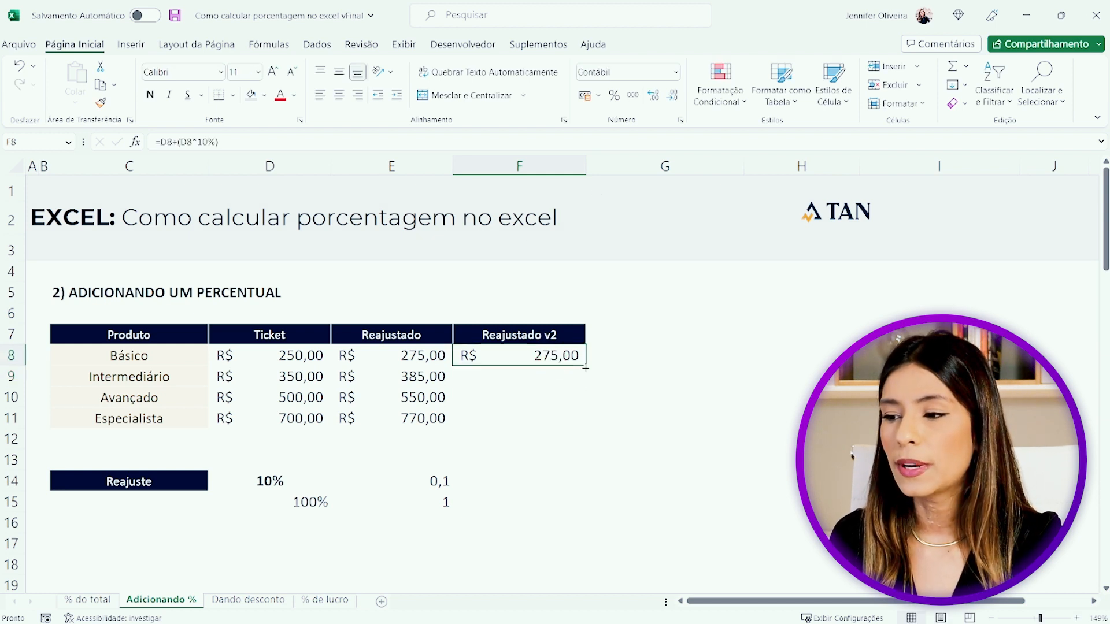
{"action": "double_click", "coordinate": [586, 366]}
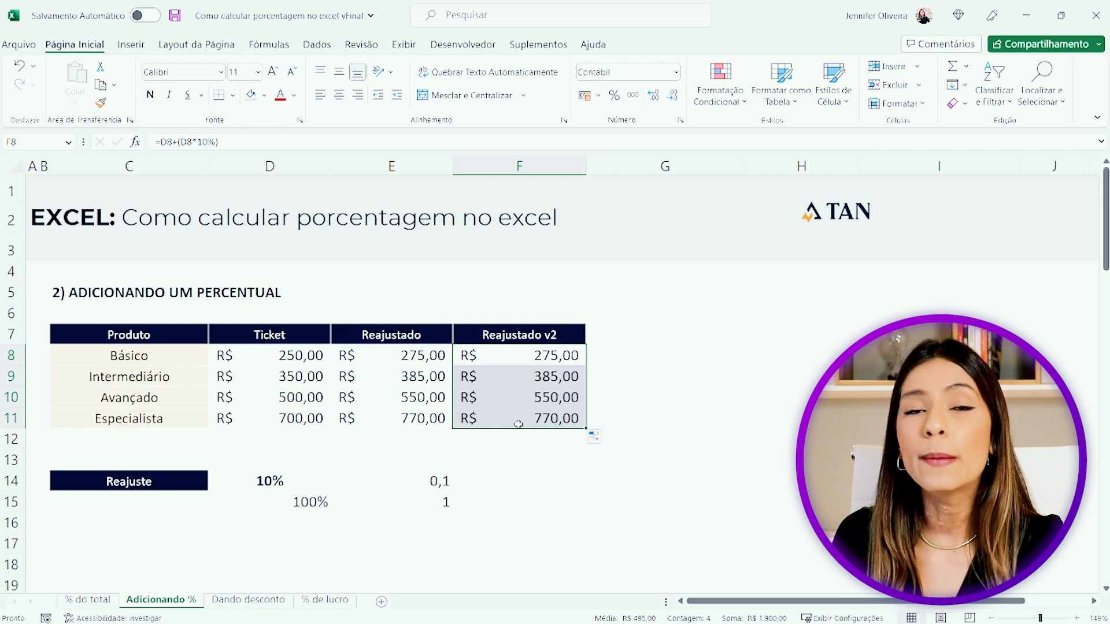
Set the Reajuste rate in D14 to 25%.
{"action": "left_click", "coordinate": [254, 476]}
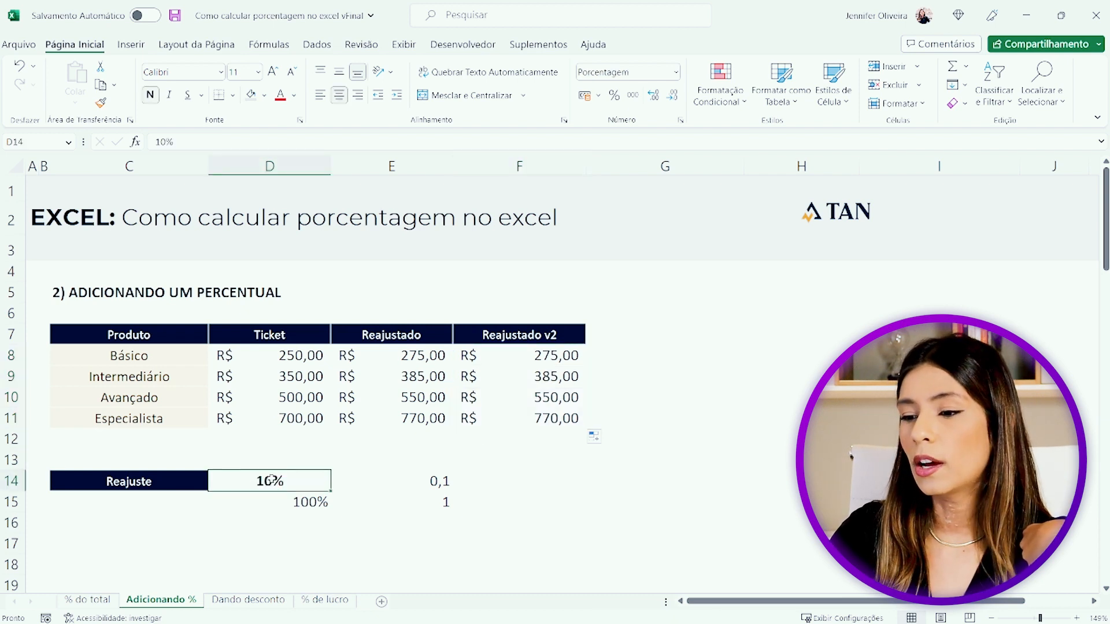
{"action": "type", "text": "25"}
{"action": "key", "text": "Return"}
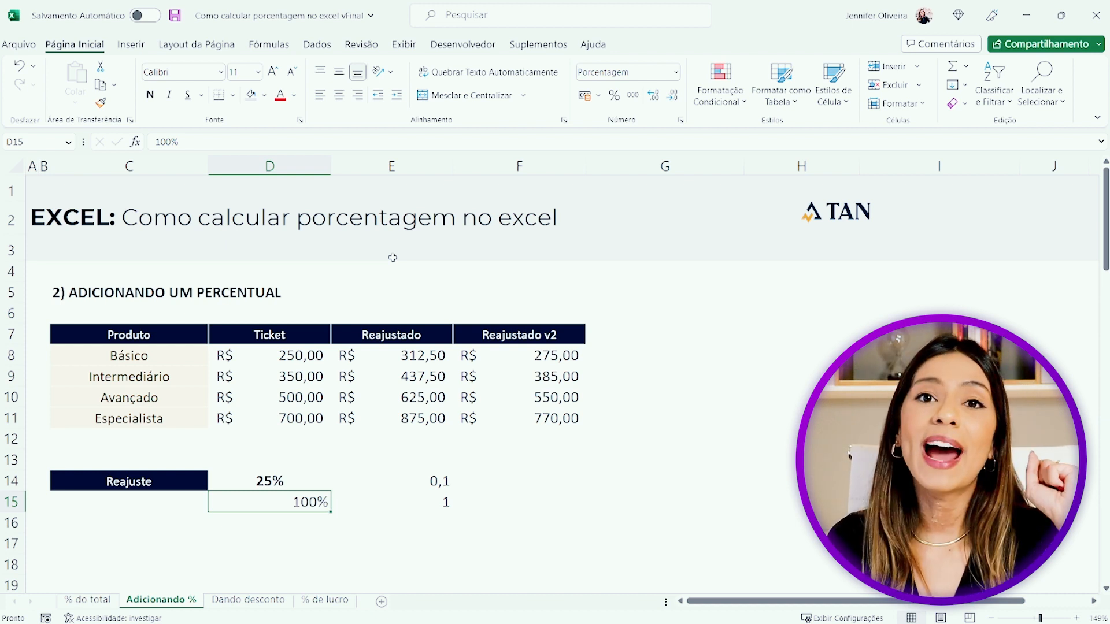
On the Dando desconto sheet, write the discount formula =D8-(D8*D14) in E8 for the Básico product.
{"action": "left_click", "coordinate": [261, 600]}
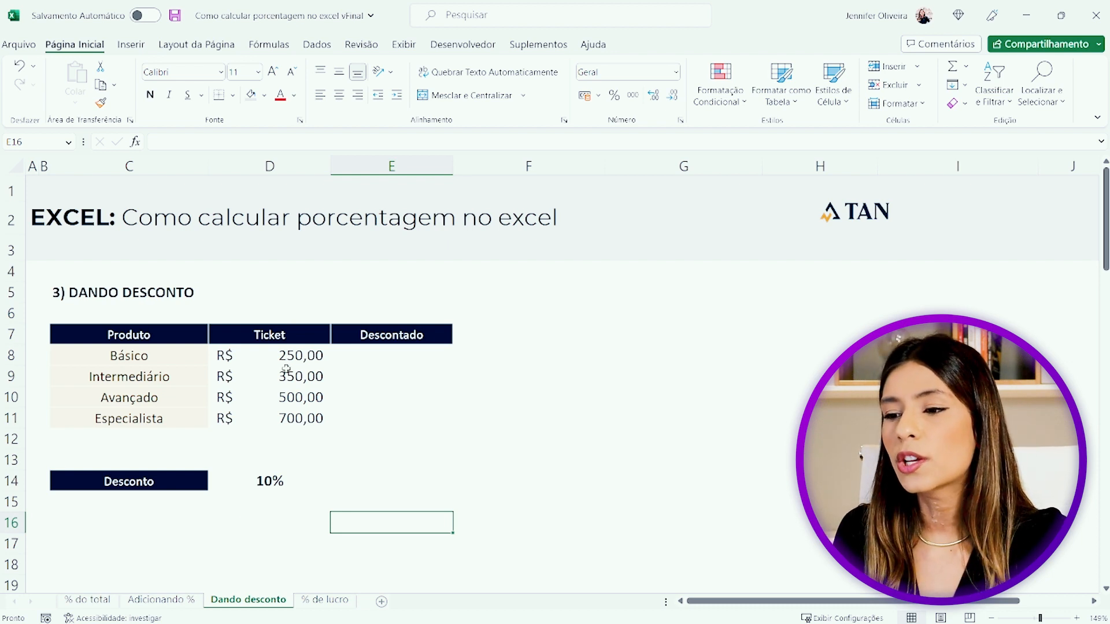
{"action": "left_click_drag", "start_coordinate": [285, 358], "coordinate": [272, 421]}
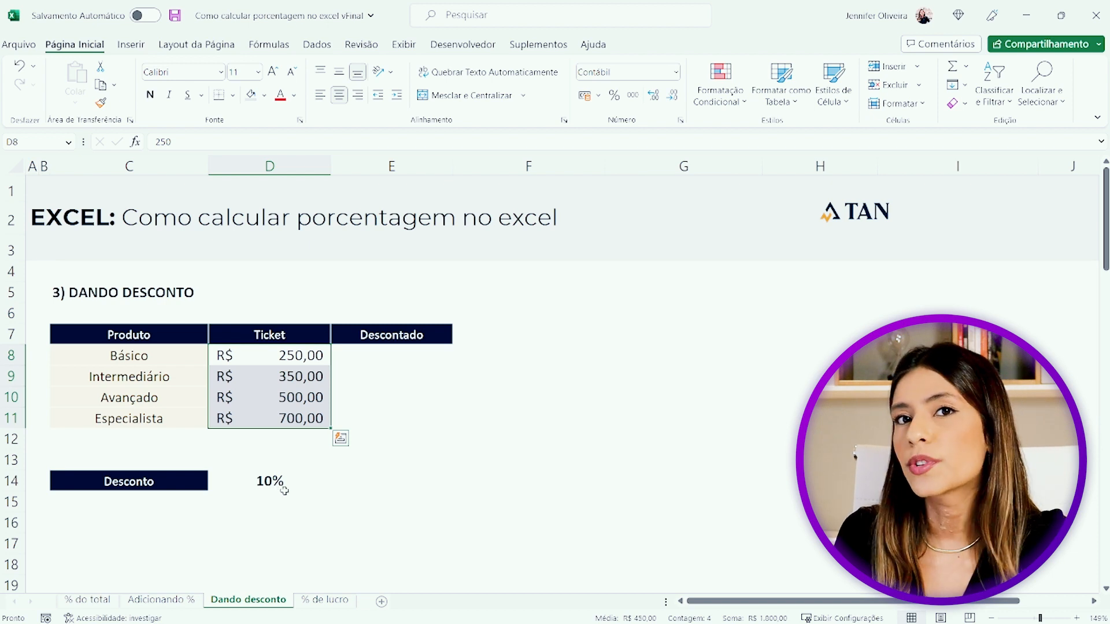
{"action": "left_click", "coordinate": [399, 350]}
{"action": "type", "text": "="}
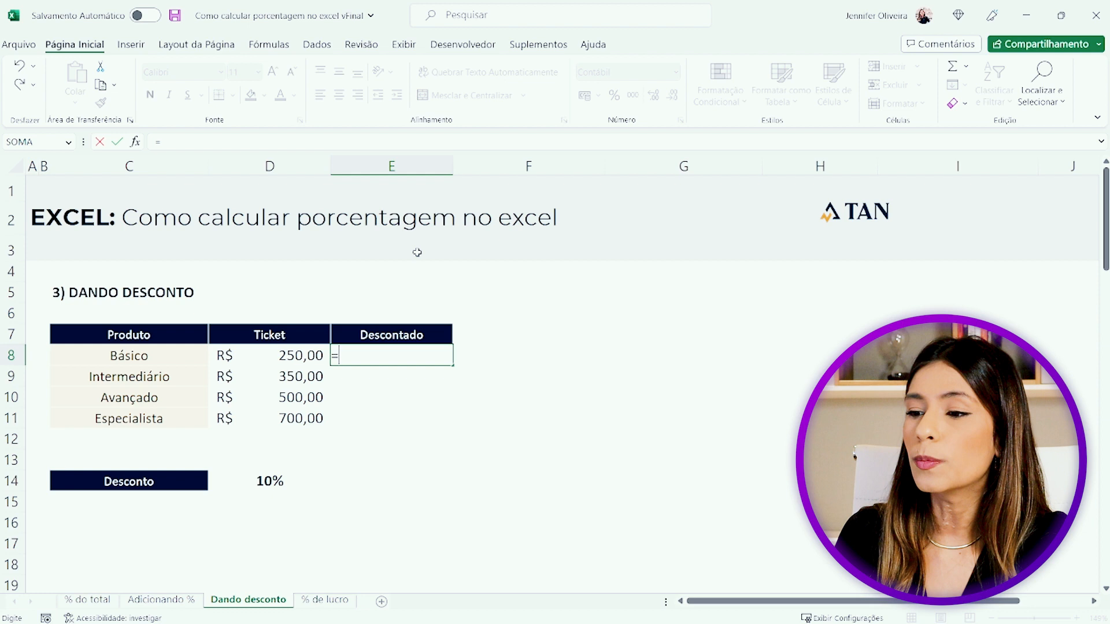
{"action": "left_click", "coordinate": [282, 355]}
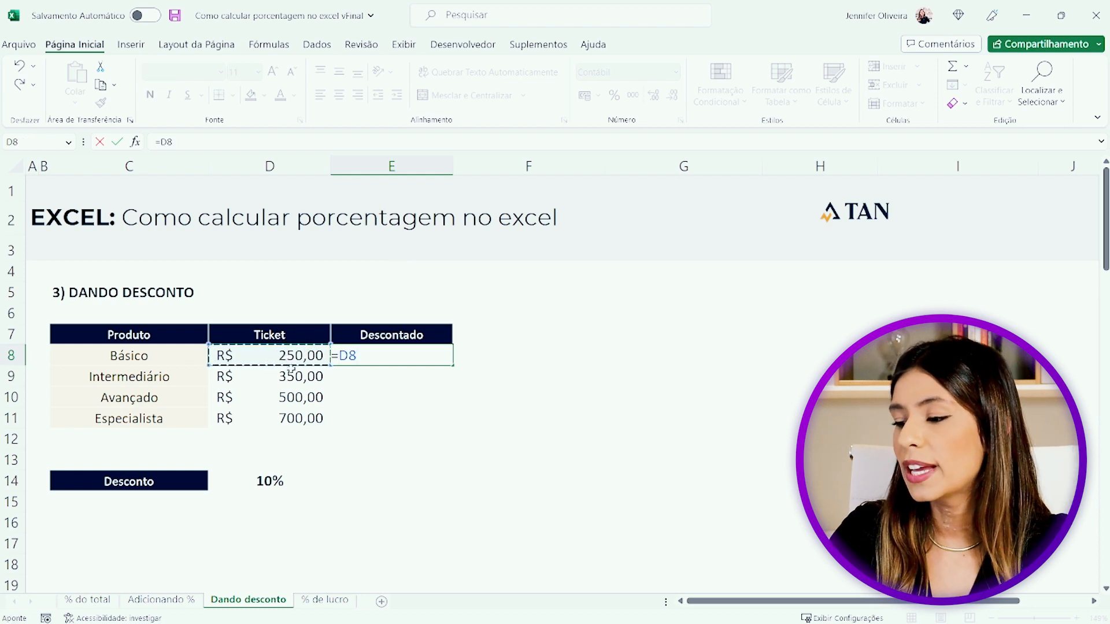
{"action": "type", "text": "-"}
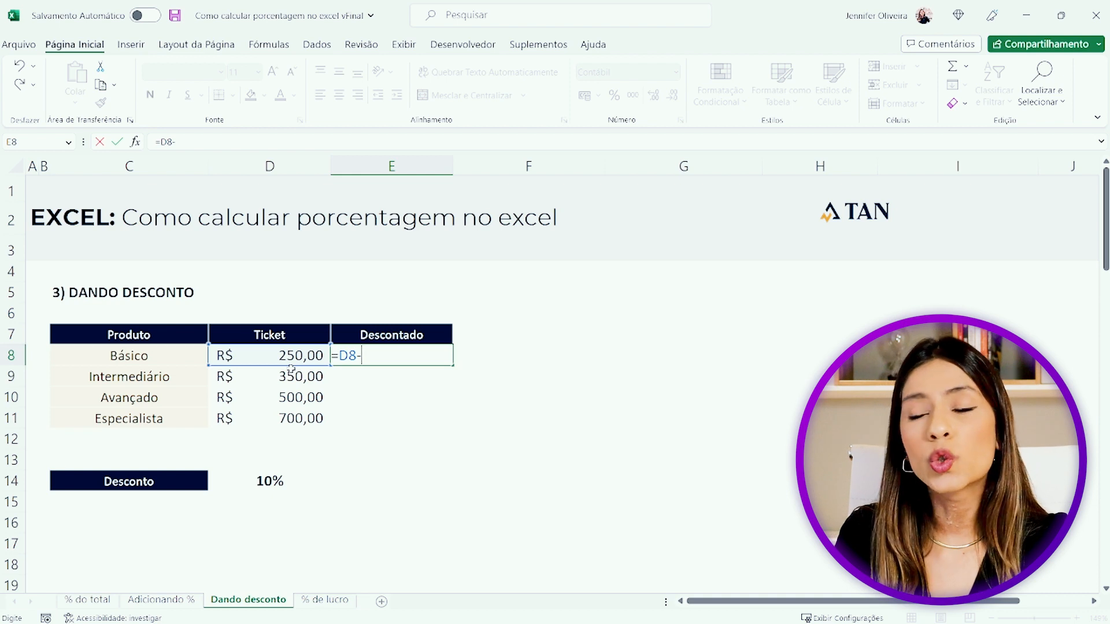
{"action": "type", "text": "("}
{"action": "left_click", "coordinate": [275, 353]}
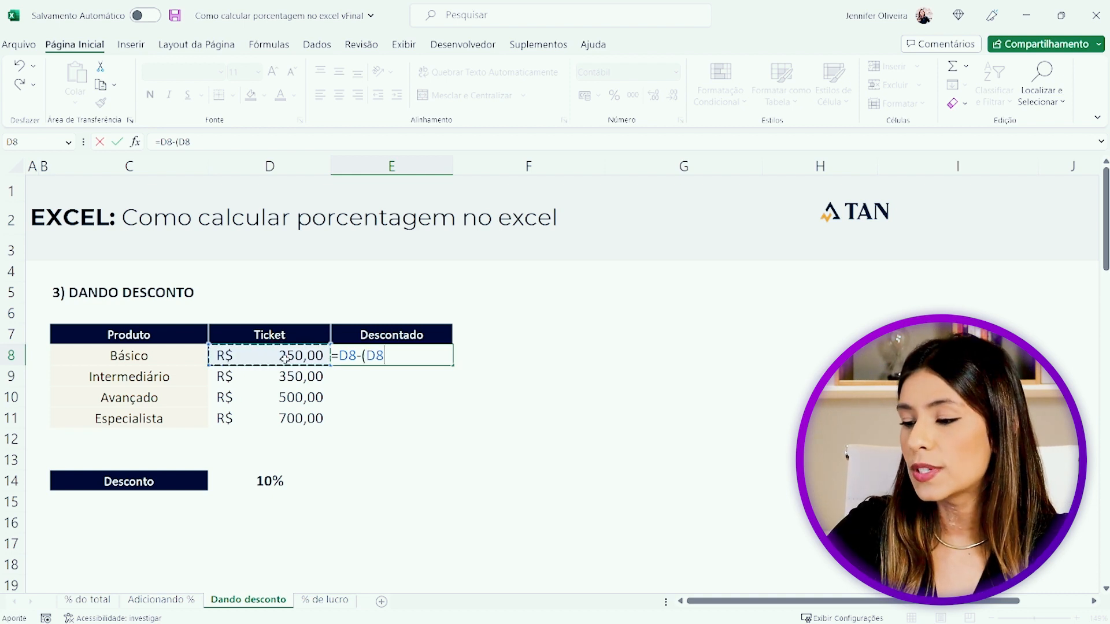
{"action": "type", "text": "*"}
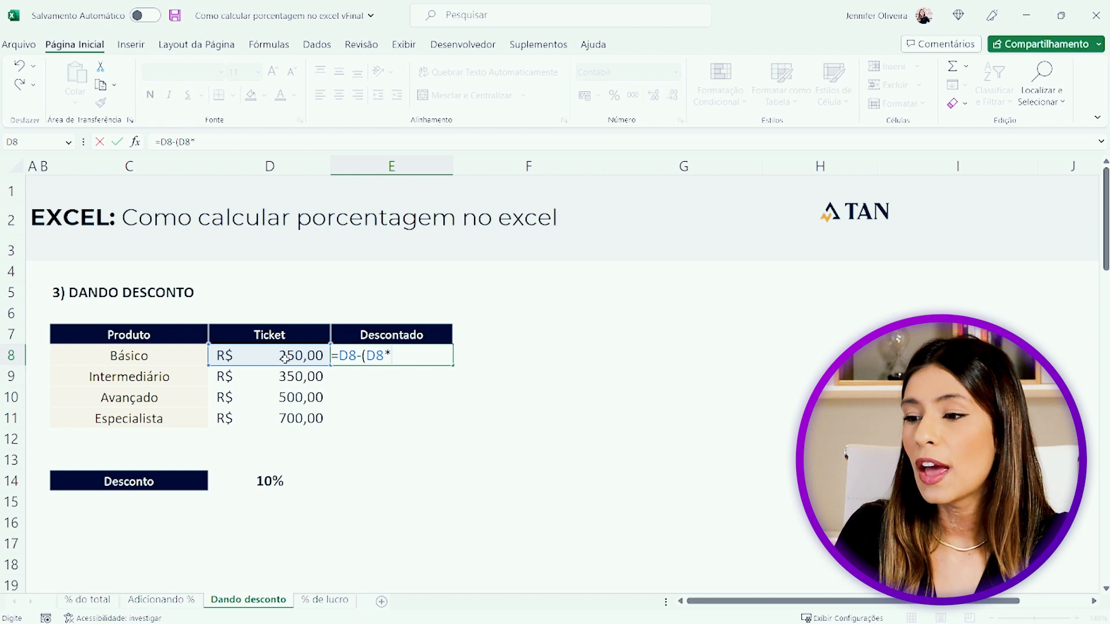
{"action": "left_click", "coordinate": [268, 483]}
{"action": "type", "text": ")"}
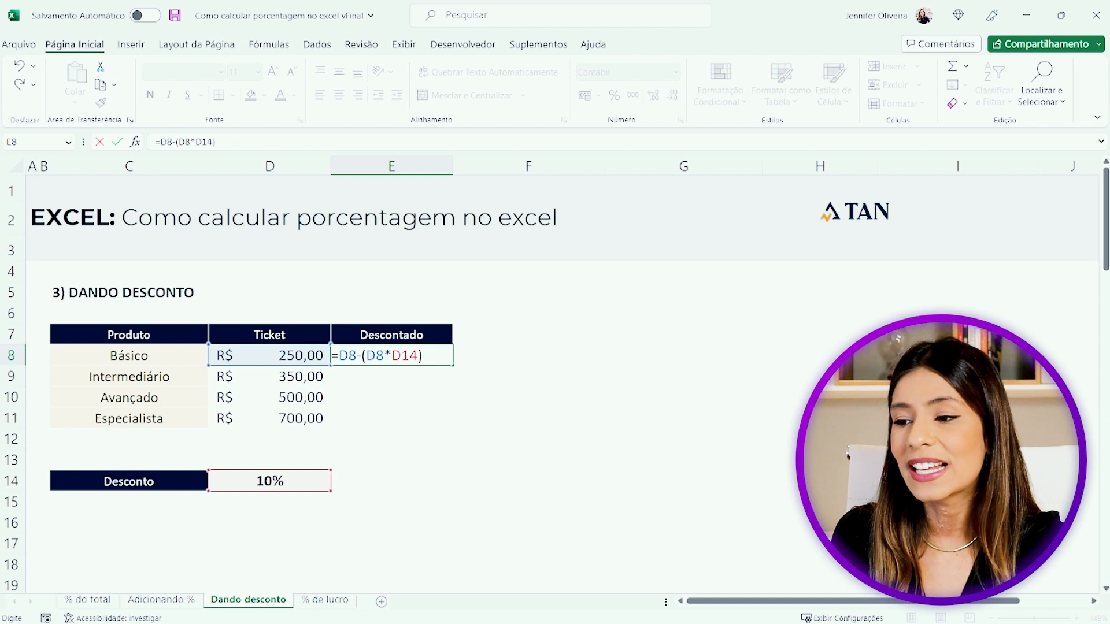
Make the D14 reference in E8's formula absolute, giving =D8-(D8*$D$14), and fill it down to E11.
{"action": "double_click", "coordinate": [404, 355]}
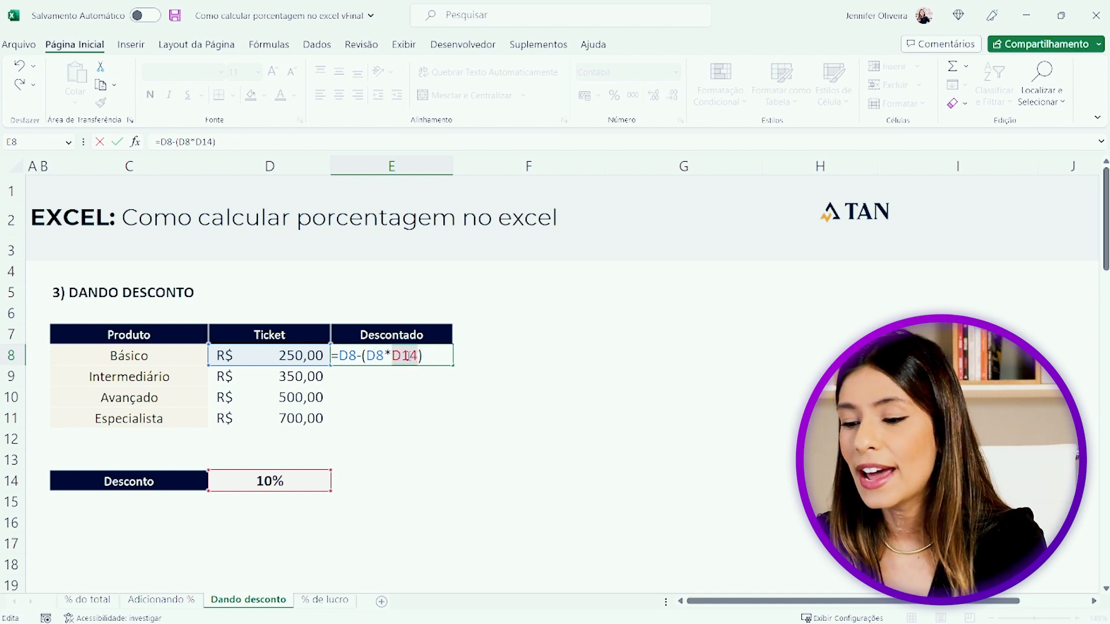
{"action": "key", "text": "F4"}
{"action": "key", "text": "Return"}
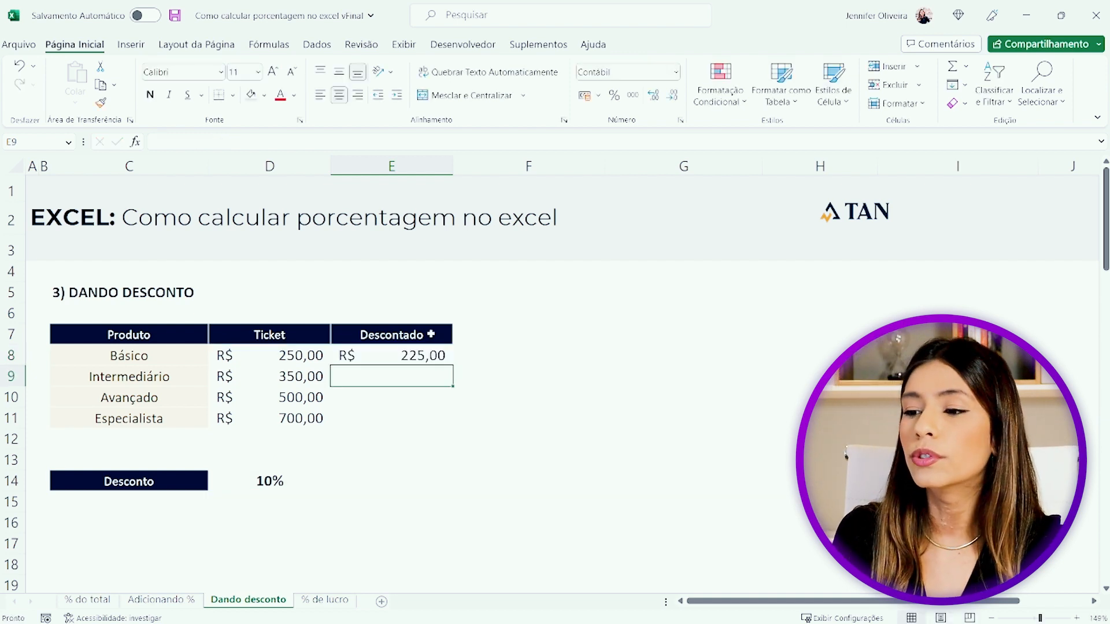
{"action": "left_click", "coordinate": [446, 354]}
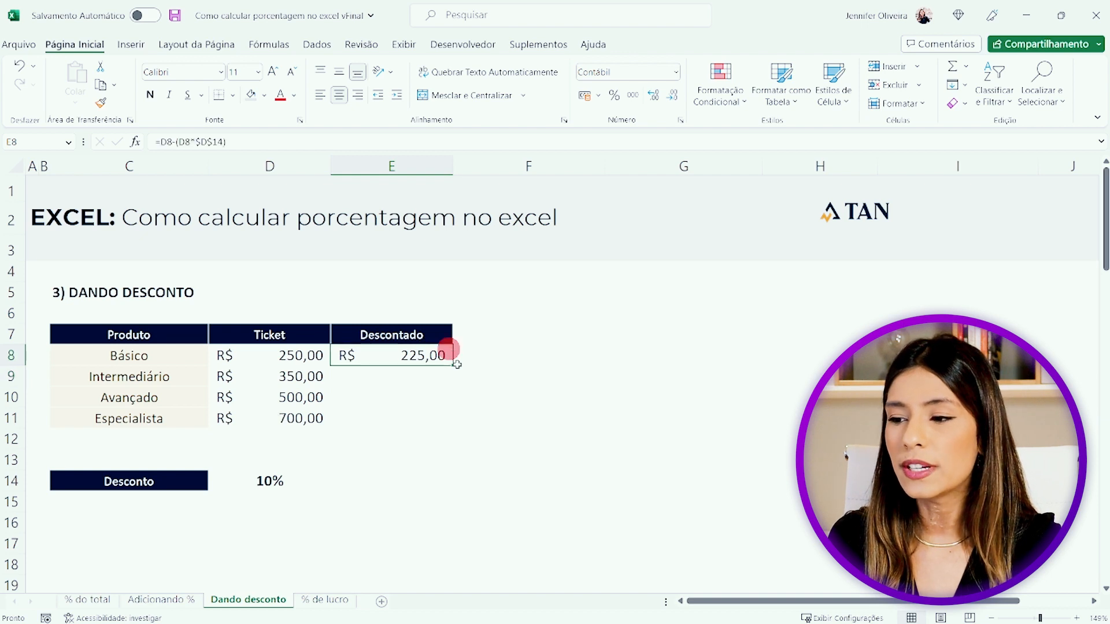
{"action": "double_click", "coordinate": [454, 365]}
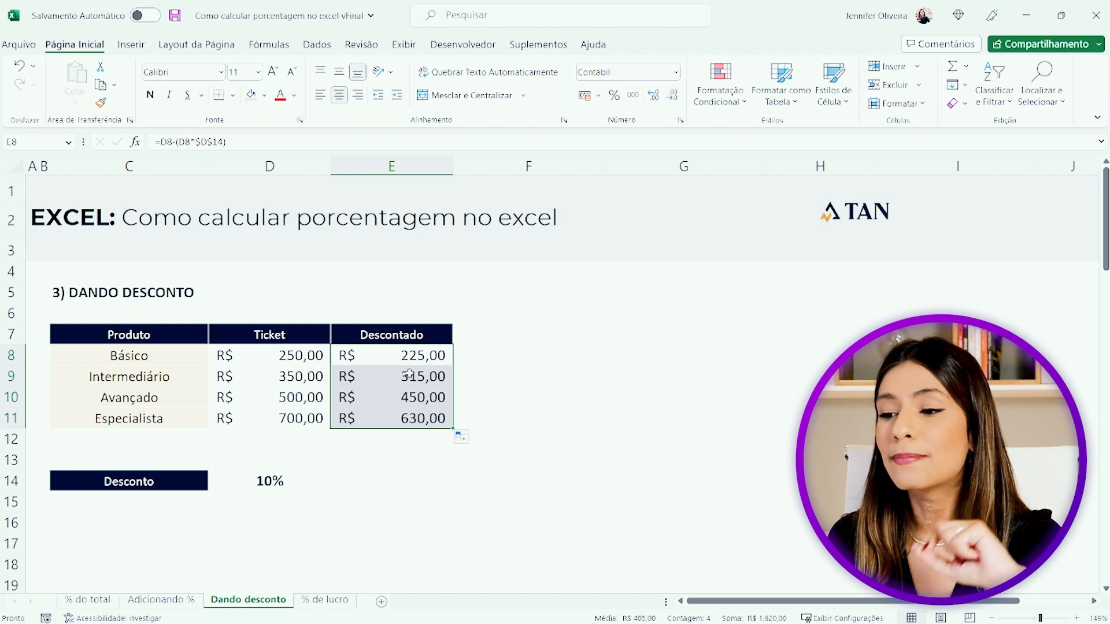
Change the subtraction in E8's formula to addition, giving =D8+(D8*$D$14), and fill it down to E11.
{"action": "left_click", "coordinate": [420, 359]}
{"action": "double_click", "coordinate": [420, 358]}
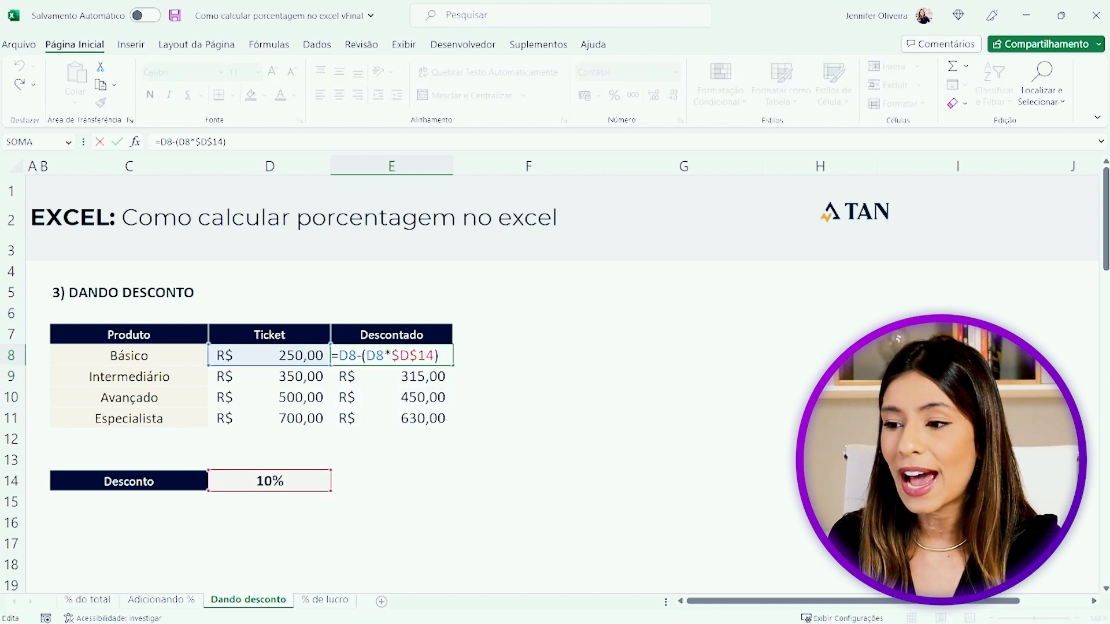
{"action": "left_click", "coordinate": [360, 357]}
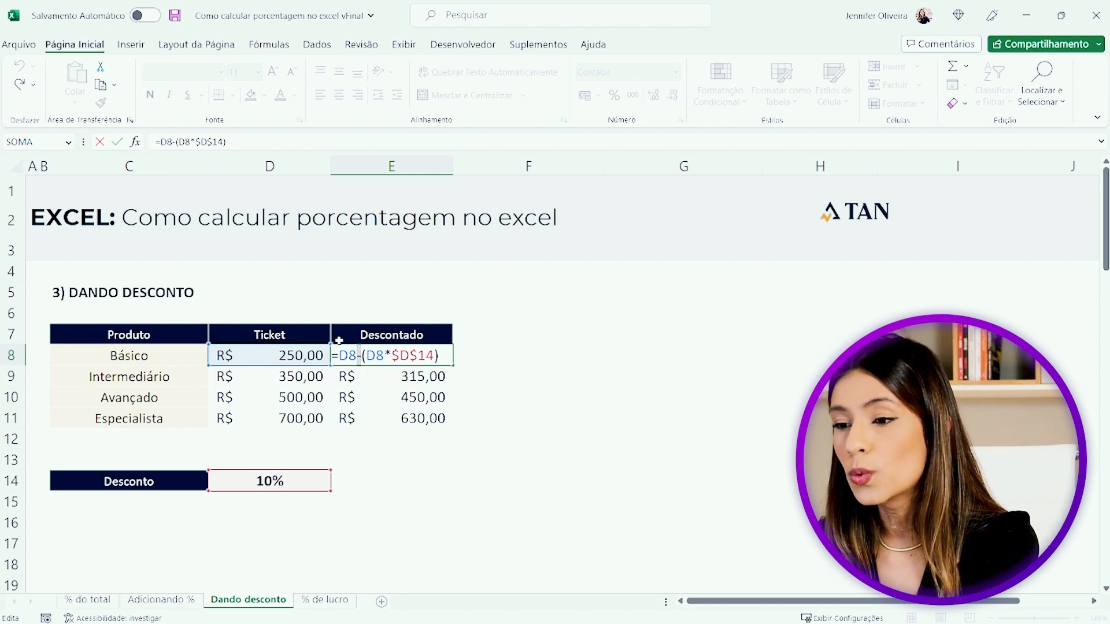
{"action": "key", "text": "BackSpace"}
{"action": "type", "text": "+"}
{"action": "key", "text": "Return"}
{"action": "left_click", "coordinate": [425, 355]}
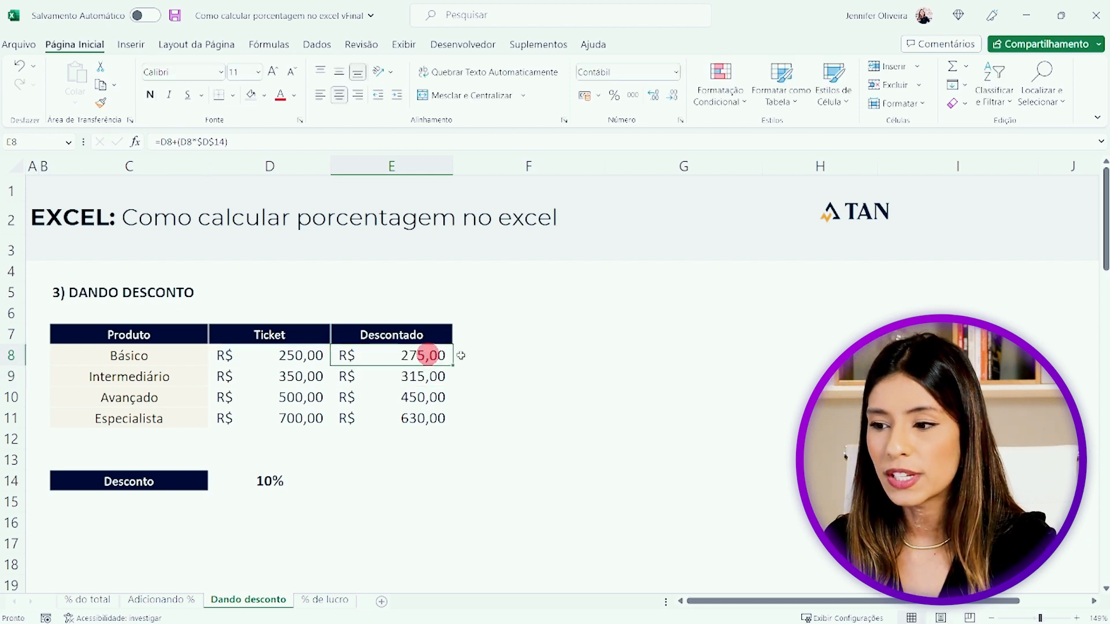
{"action": "double_click", "coordinate": [450, 368]}
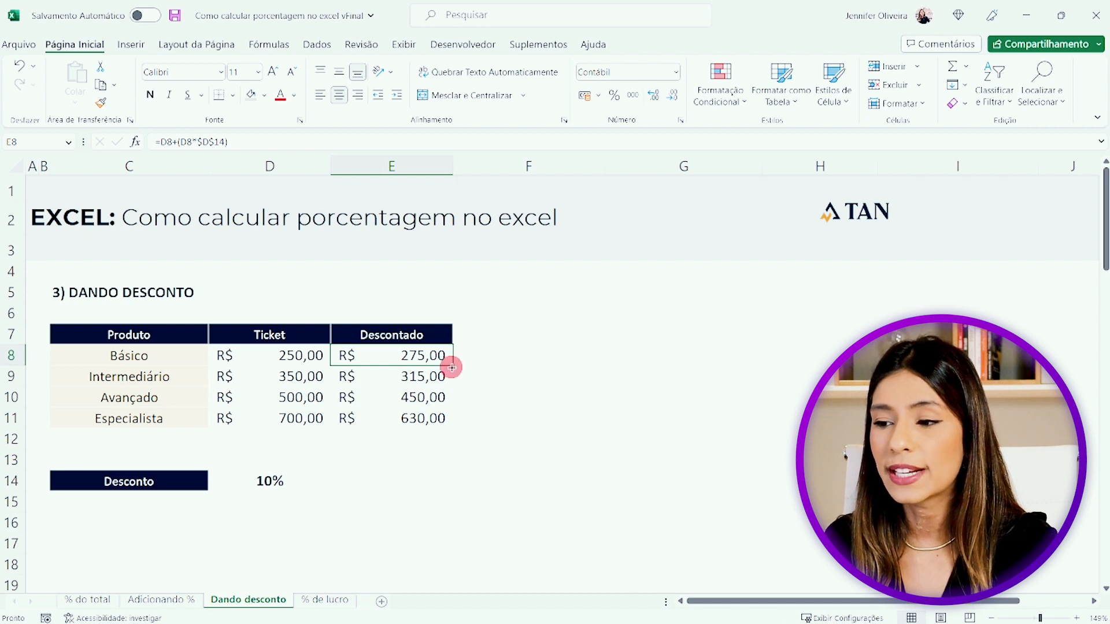
Set the Desconto rate in D14 to -10%.
{"action": "left_click", "coordinate": [278, 477]}
{"action": "type", "text": "-10"}
{"action": "key", "text": "Return"}
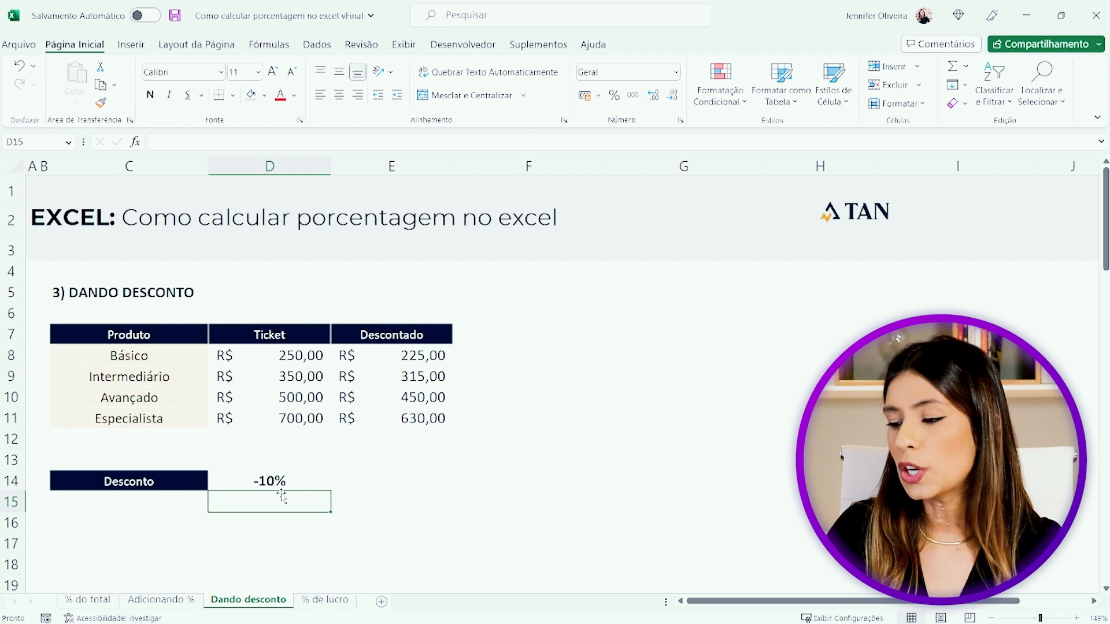
Try a Desconto rate of 5% in D14, and return it to -10%.
{"action": "left_click", "coordinate": [282, 491]}
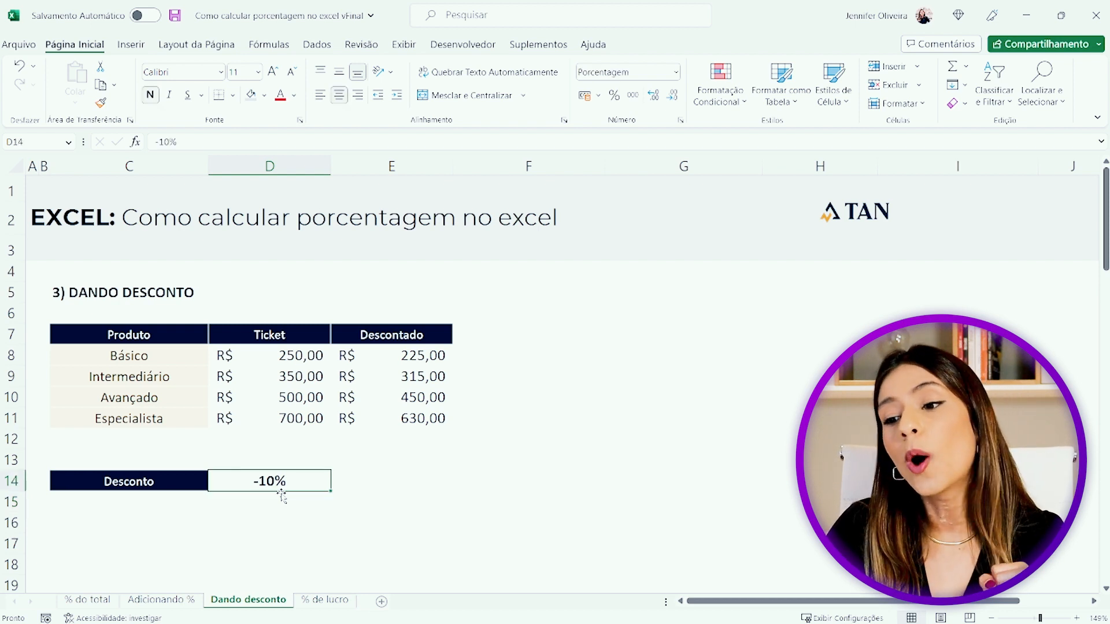
{"action": "type", "text": "5"}
{"action": "key", "text": "Return"}
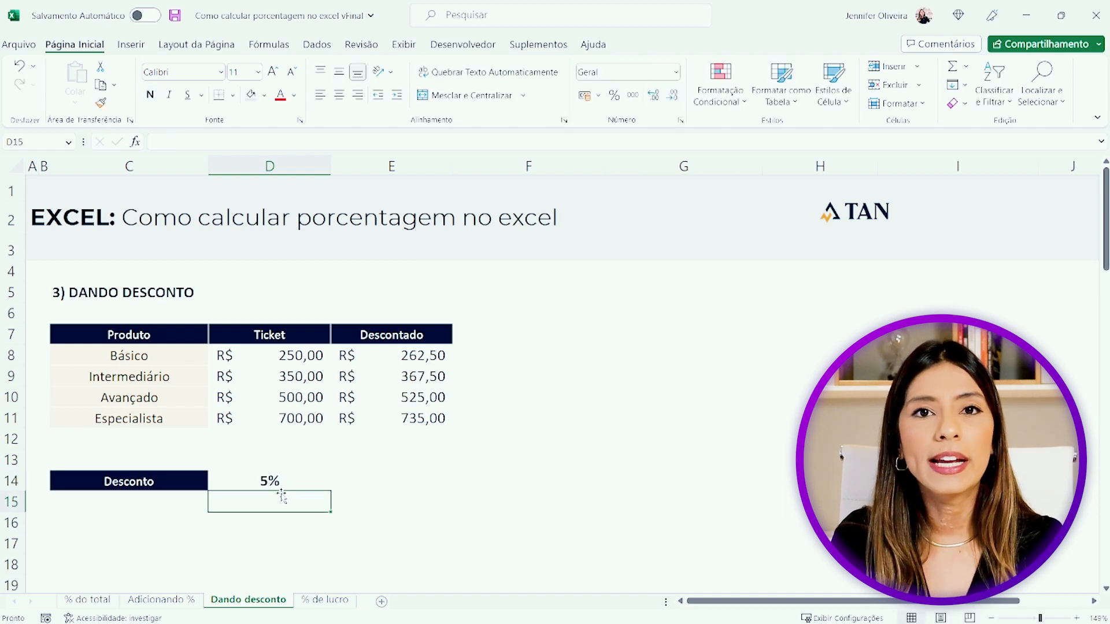
{"action": "key", "text": "Up"}
{"action": "type", "text": "-10"}
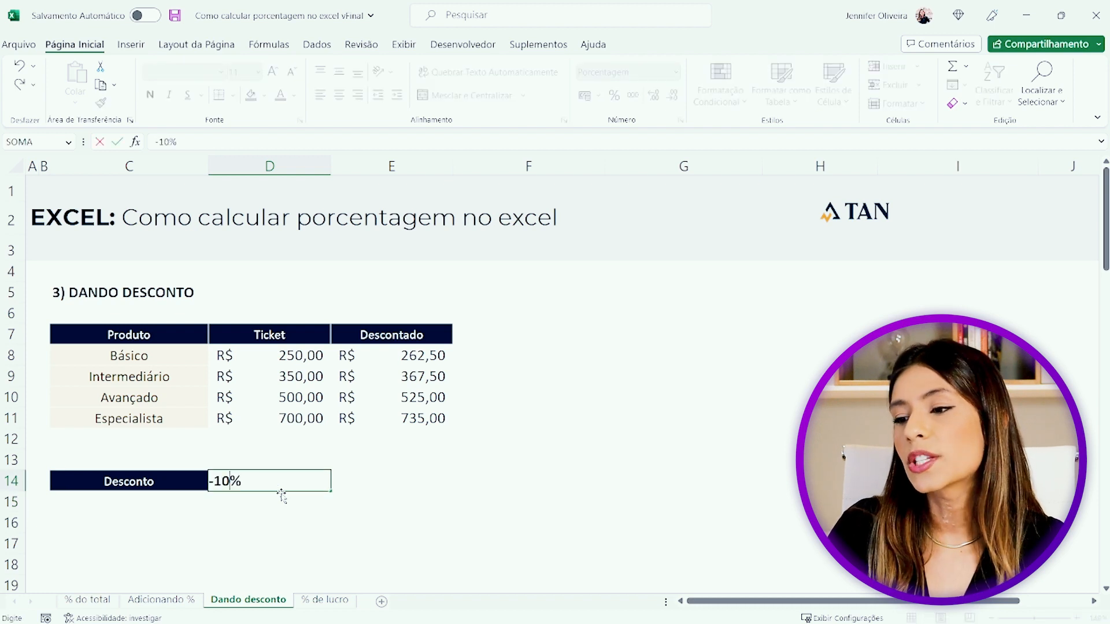
{"action": "key", "text": "Return"}
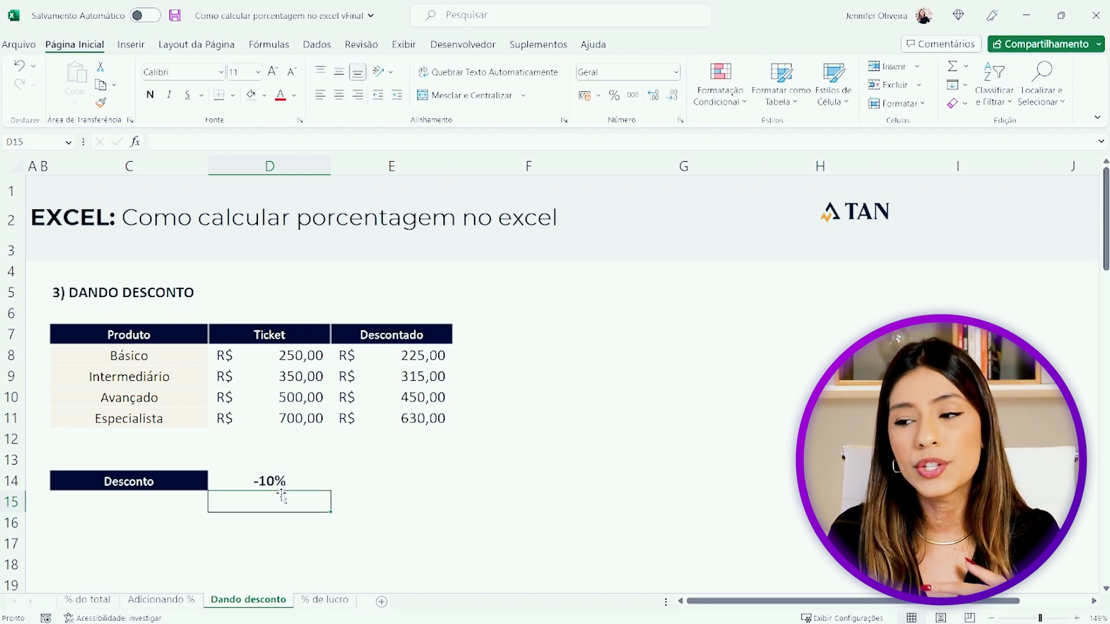
Examine the plus sign in the Descontado formula in E8 without changing it.
{"action": "double_click", "coordinate": [391, 355]}
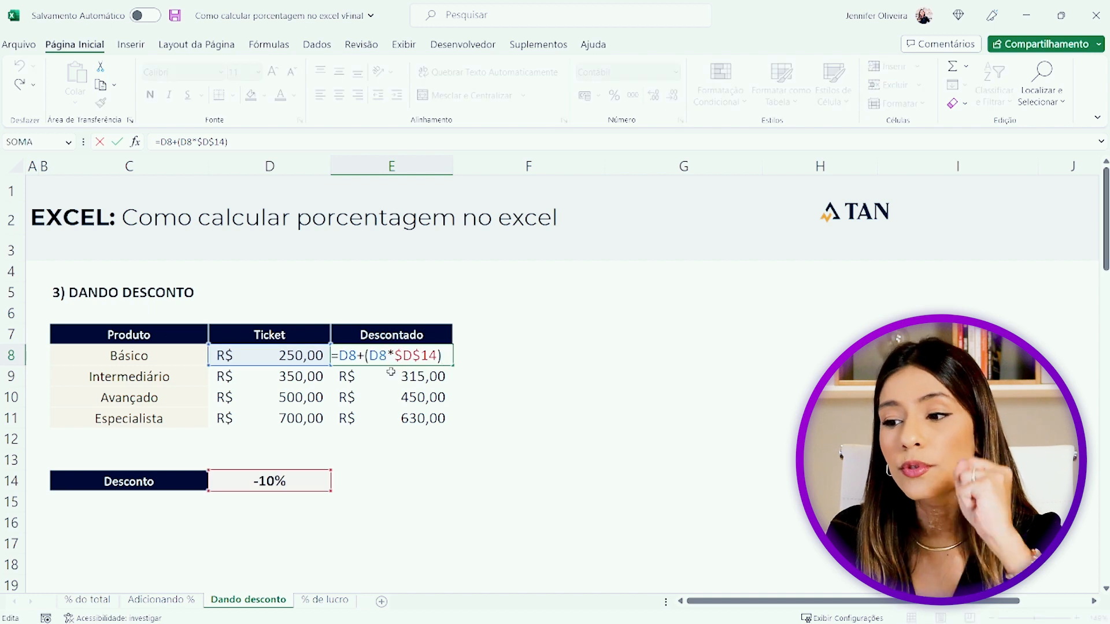
{"action": "left_click_drag", "start_coordinate": [356, 356], "coordinate": [366, 355]}
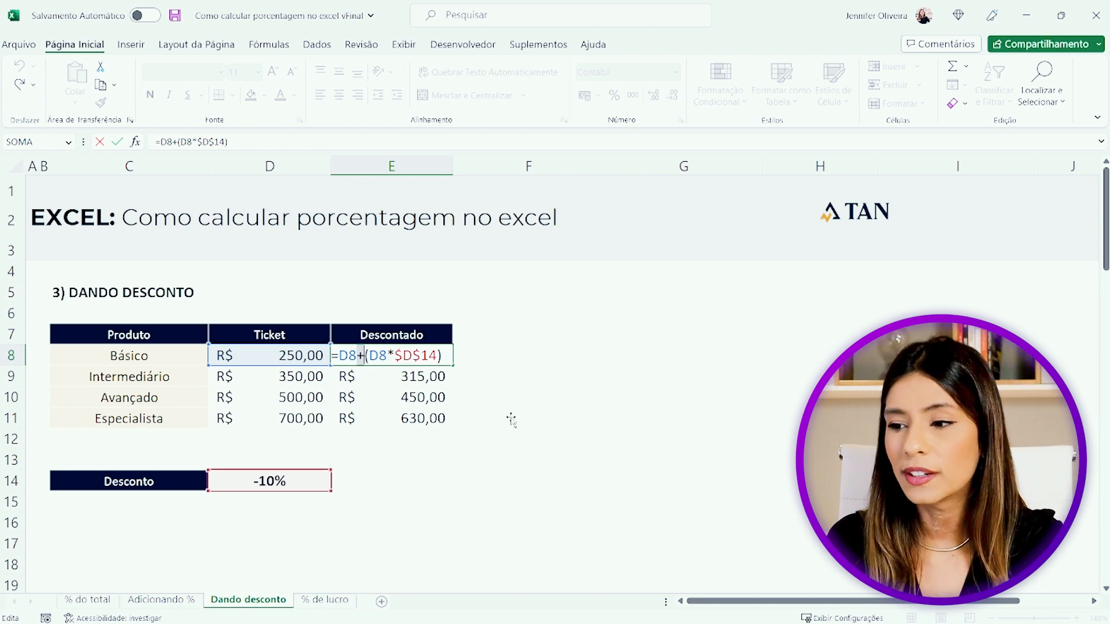
{"action": "left_click", "coordinate": [533, 397]}
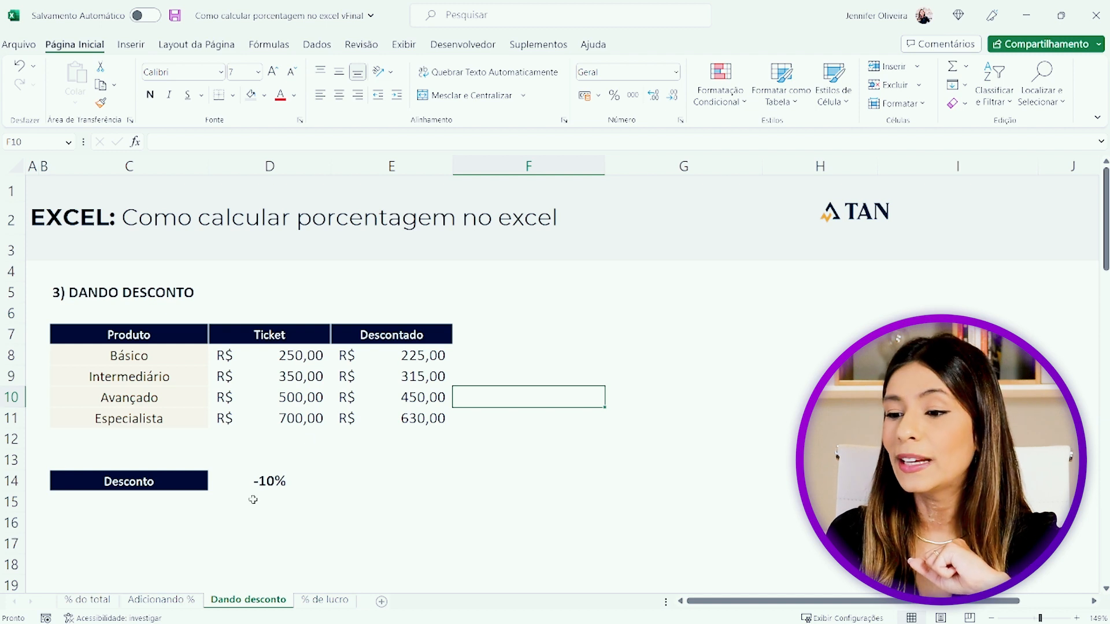
On the % de lucro sheet, enter =(D8-D9) in D11 to subtract Custos totais from Faturamento total.
{"action": "left_click", "coordinate": [341, 595]}
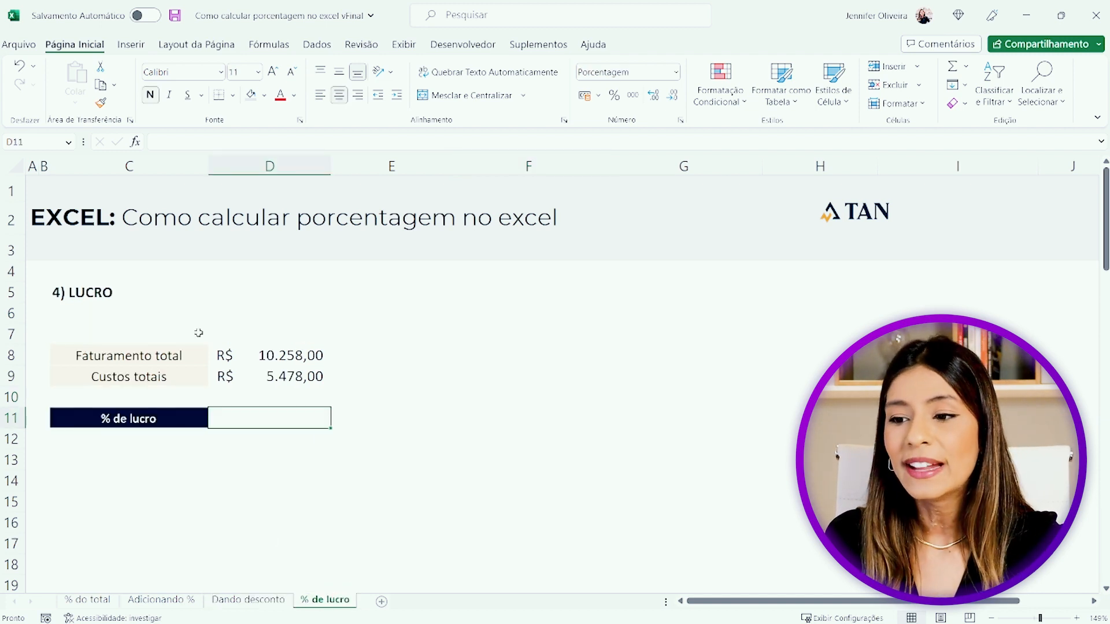
{"action": "left_click_drag", "start_coordinate": [184, 354], "coordinate": [302, 352]}
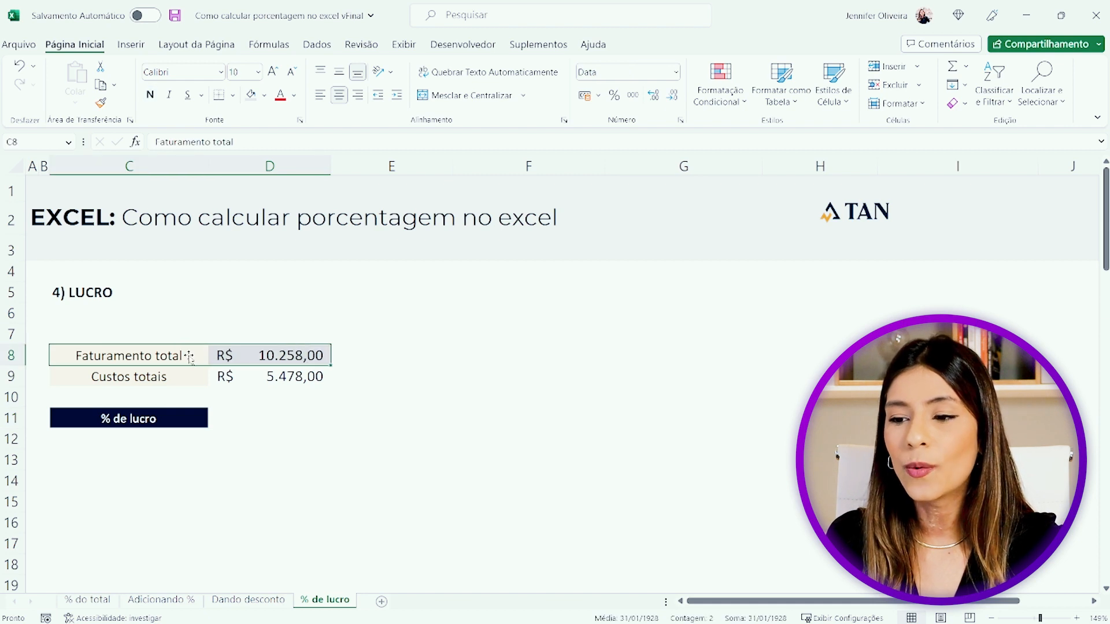
{"action": "left_click_drag", "start_coordinate": [173, 377], "coordinate": [271, 376]}
{"action": "left_click", "coordinate": [246, 417]}
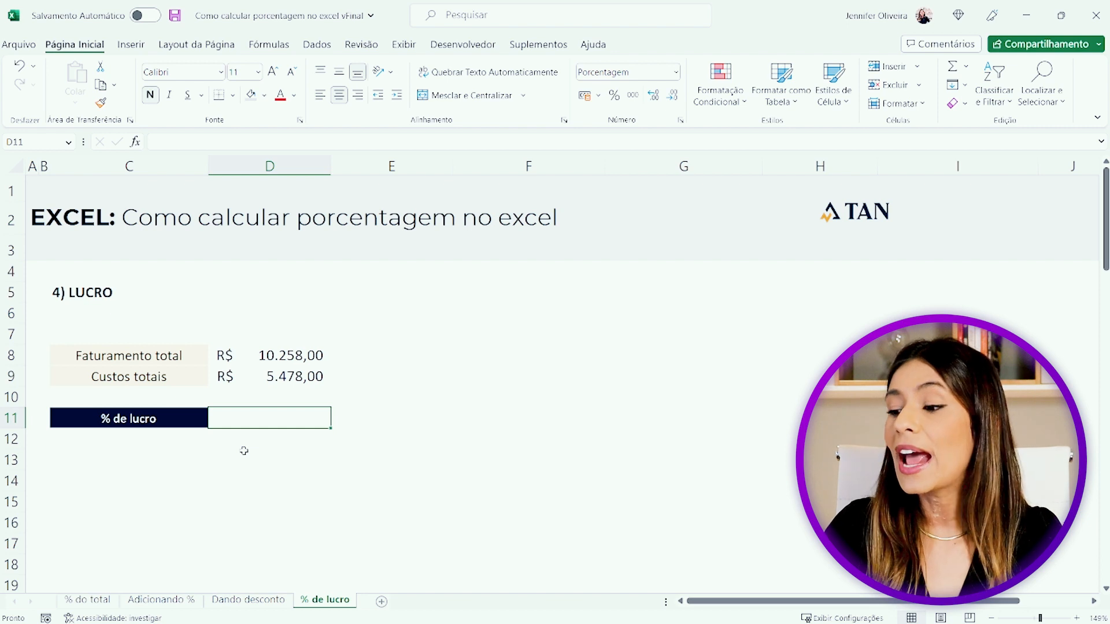
{"action": "type", "text": "="}
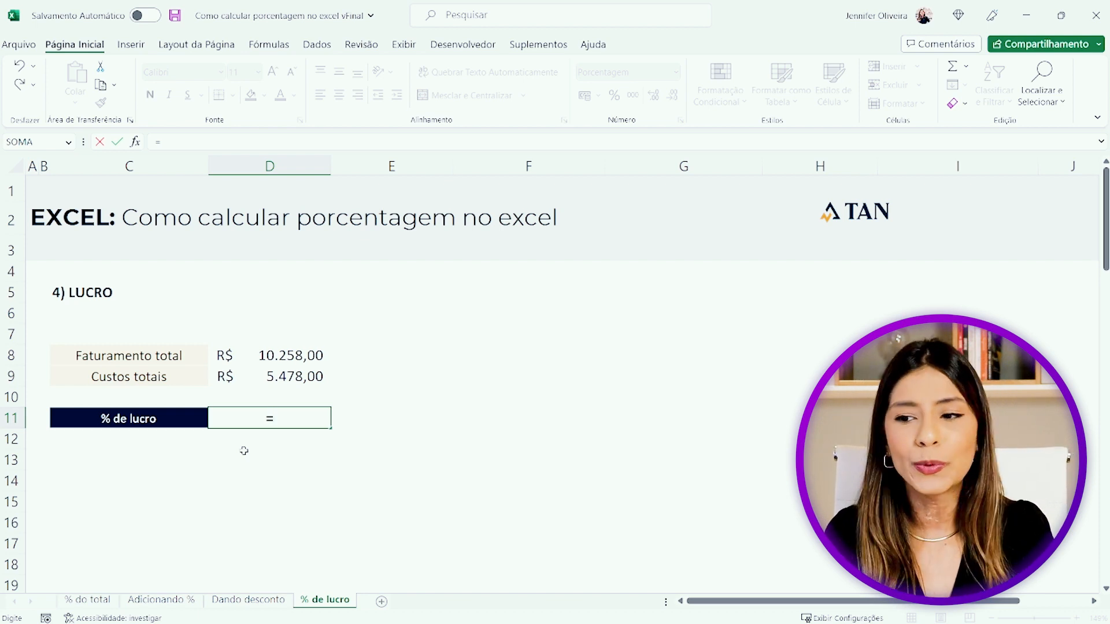
{"action": "type", "text": "("}
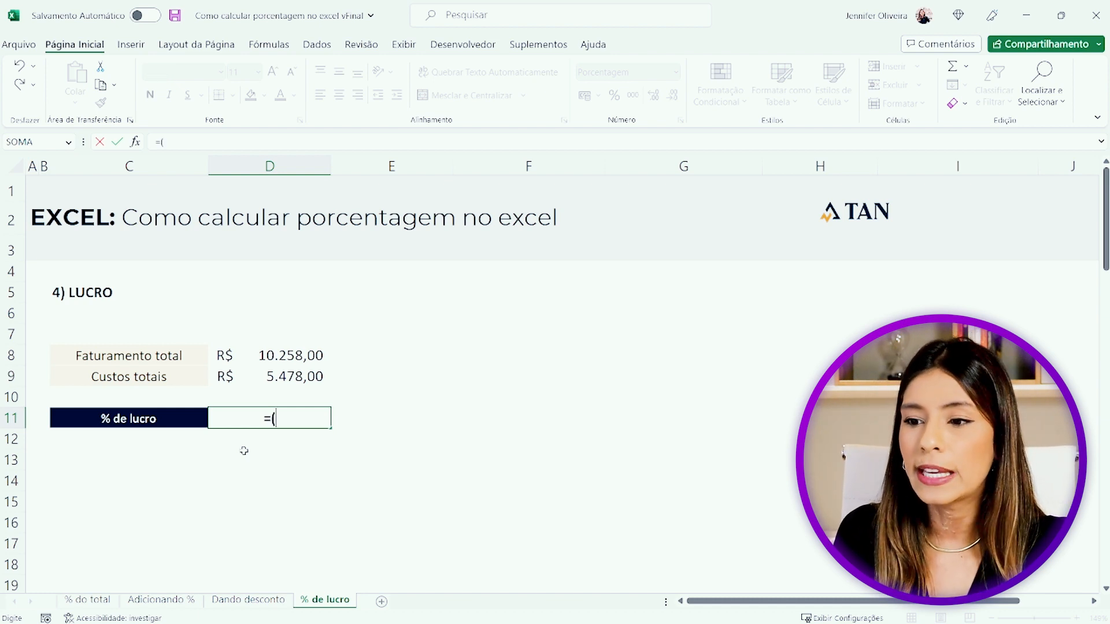
{"action": "left_click", "coordinate": [274, 355]}
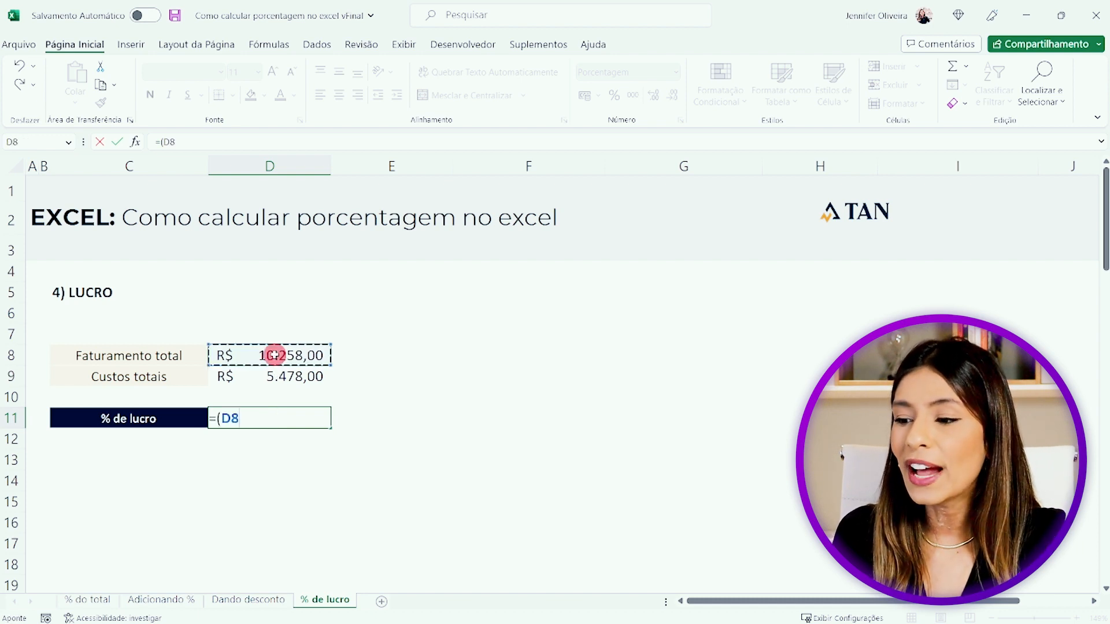
{"action": "type", "text": "-"}
{"action": "left_click", "coordinate": [280, 378]}
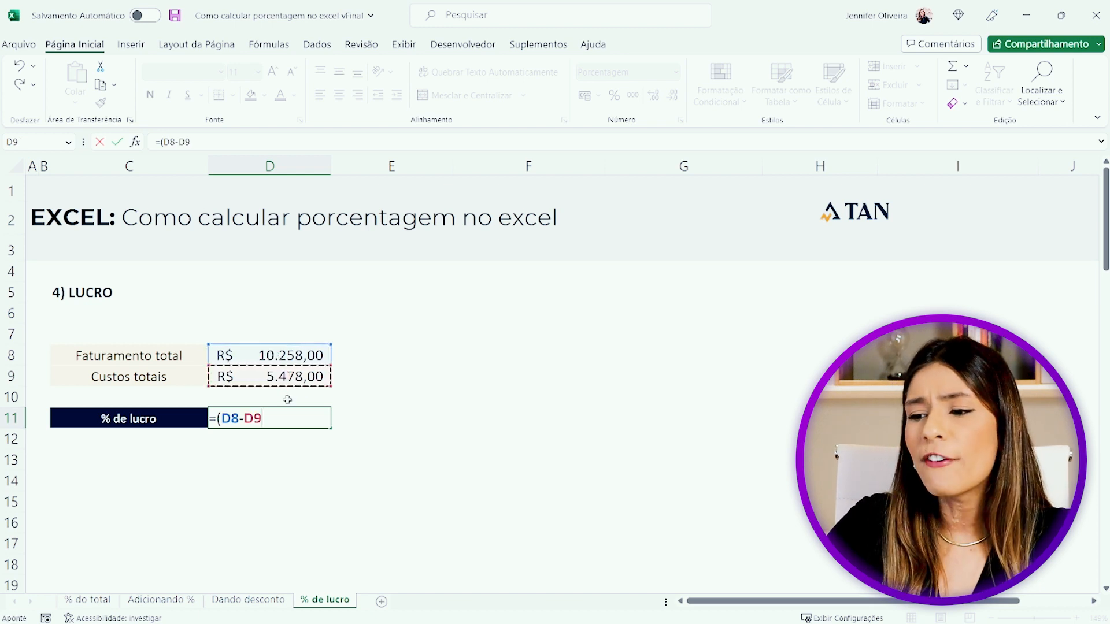
{"action": "type", "text": ")"}
{"action": "key", "text": "Return"}
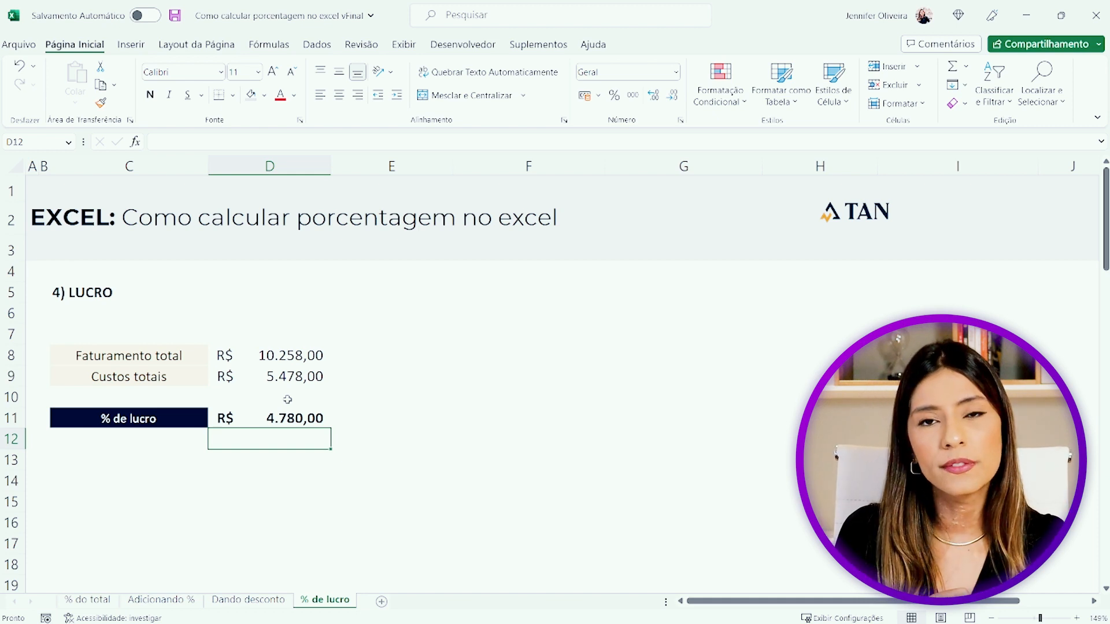
Extend the % de lucro formula in D11 to =(D8-D9)/D8, dividing the difference by Faturamento total.
{"action": "left_click", "coordinate": [286, 415]}
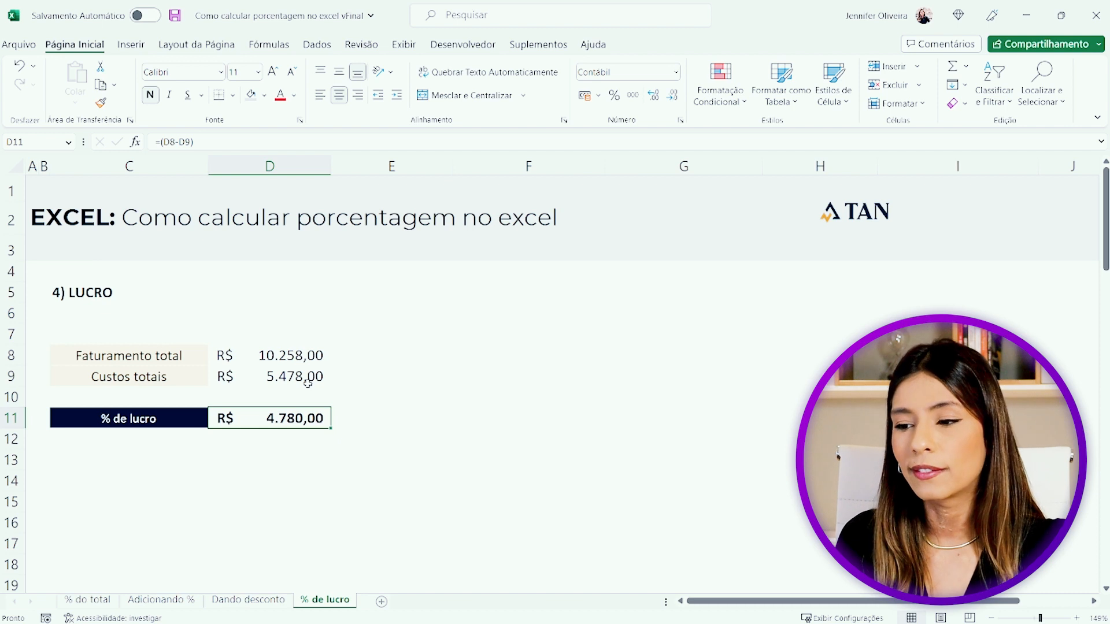
{"action": "key", "text": "F2"}
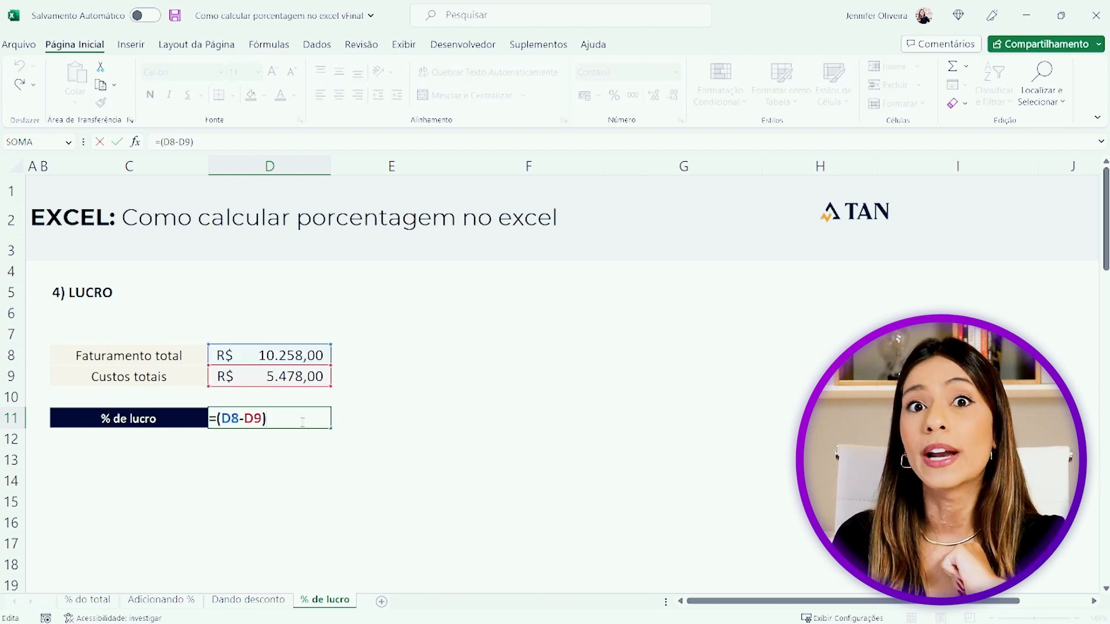
{"action": "type", "text": "/"}
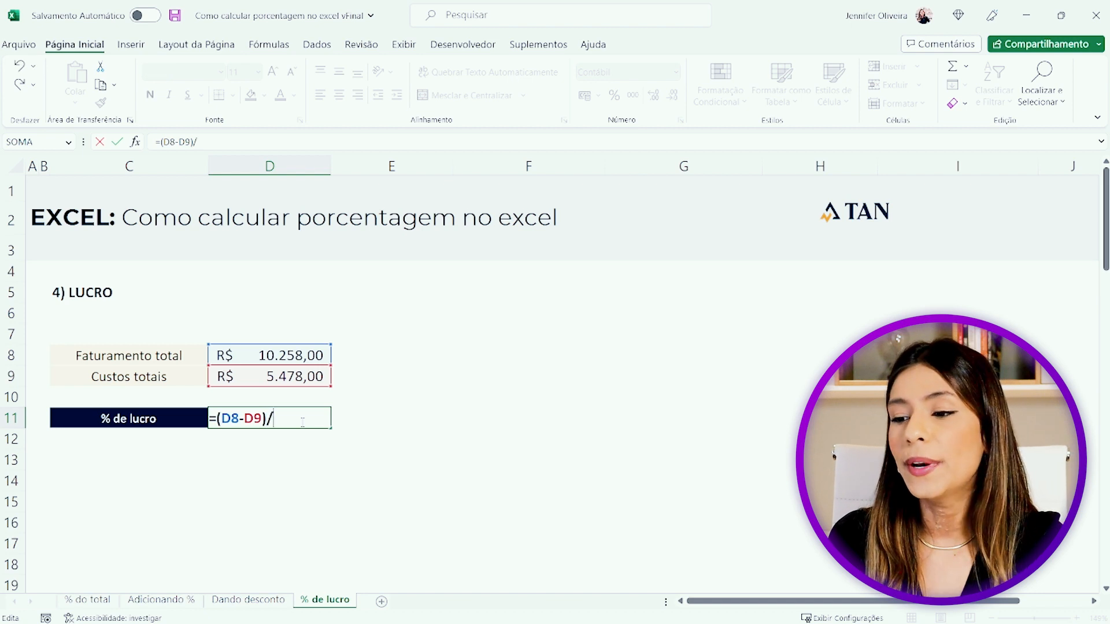
{"action": "left_click", "coordinate": [286, 356]}
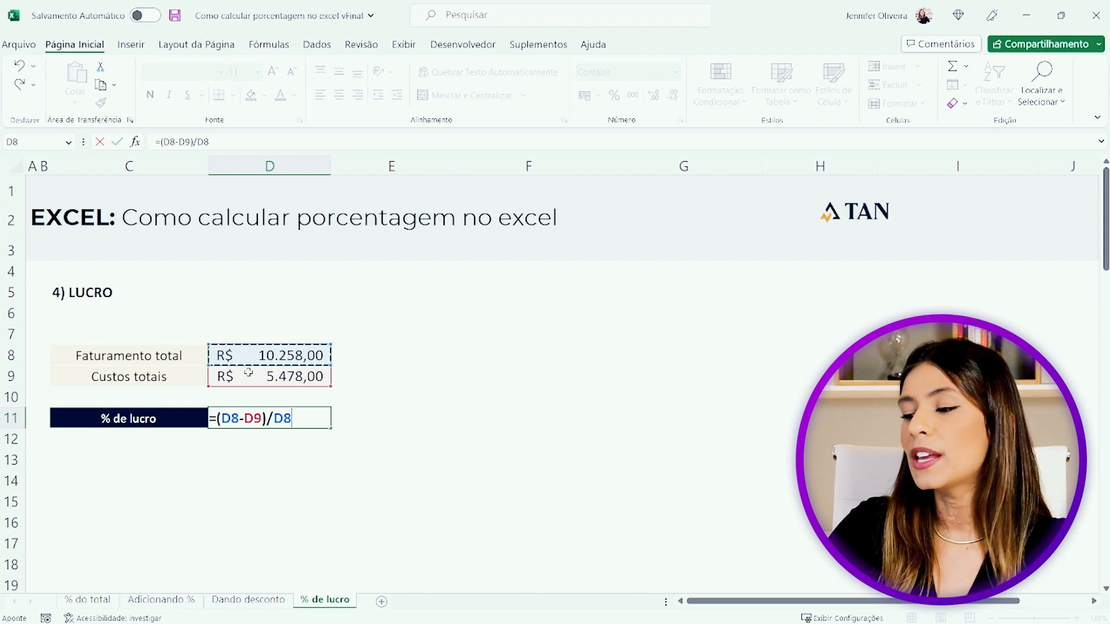
{"action": "key", "text": "Return"}
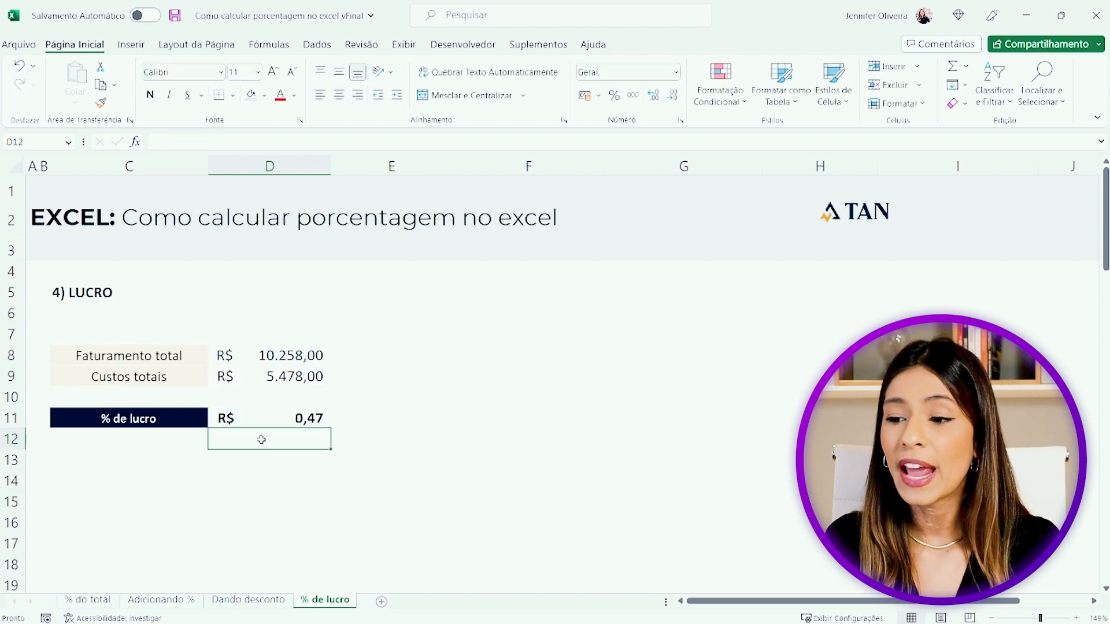
Format the % de lucro result in D11 as a percentage with one decimal place.
{"action": "left_click", "coordinate": [260, 417]}
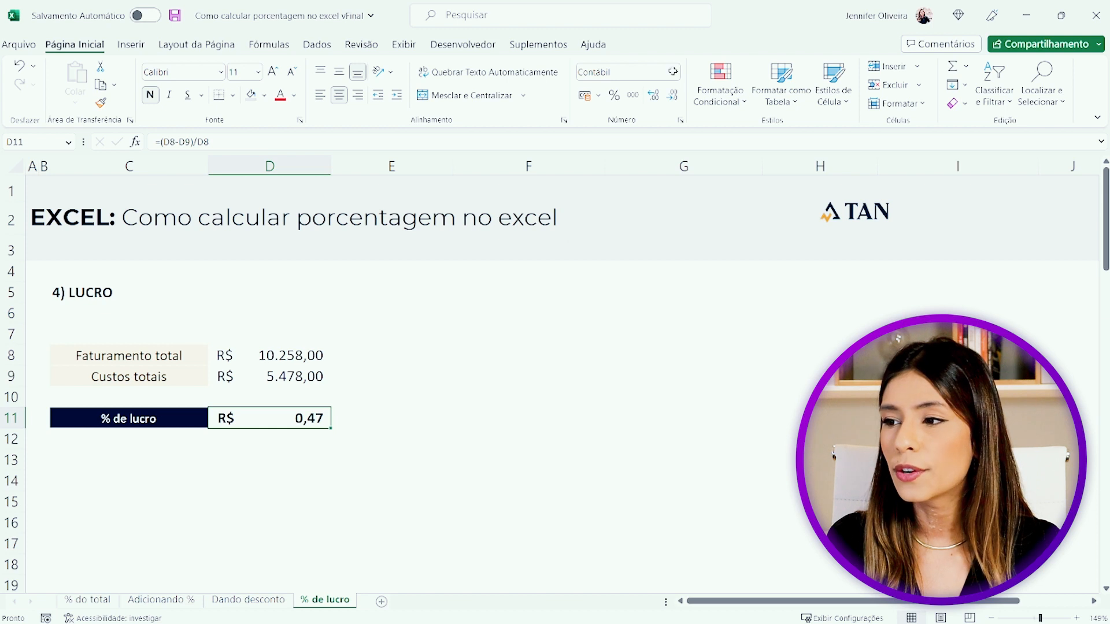
{"action": "left_click", "coordinate": [616, 96]}
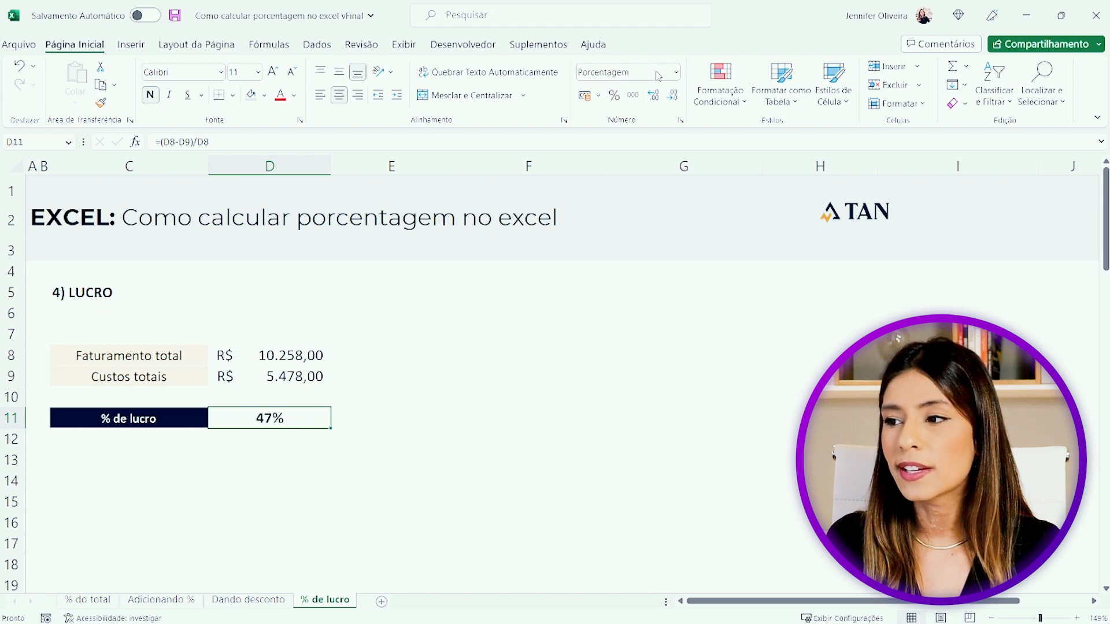
{"action": "left_click", "coordinate": [654, 98]}
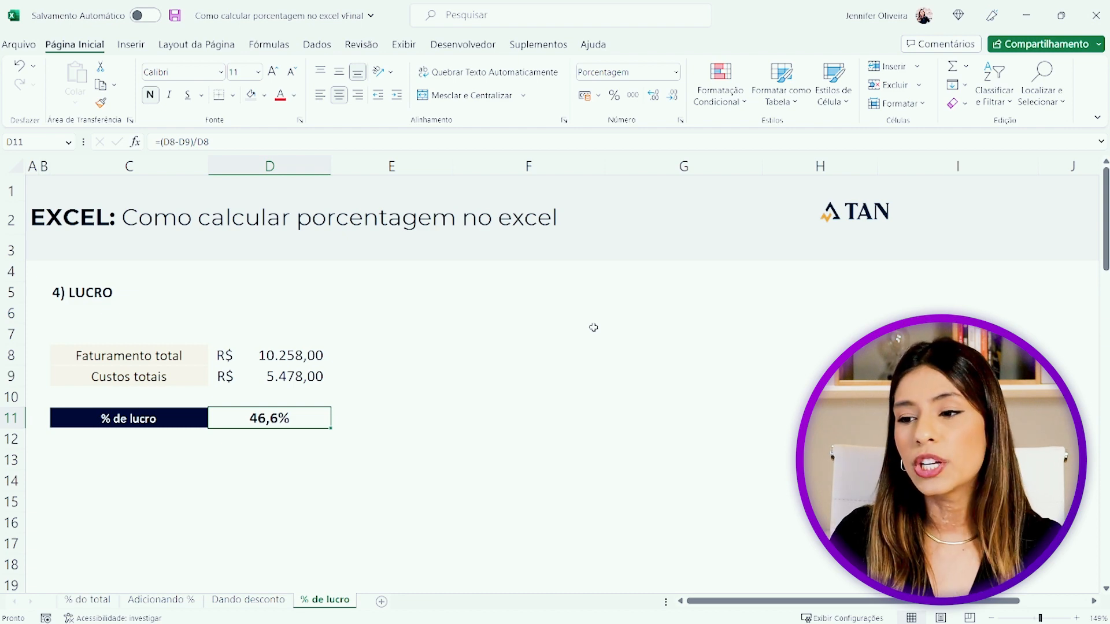
Set Custos totais in D9 to 7000.
{"action": "scroll", "coordinate": [250, 347], "scroll_direction": "up", "scroll_amount": 6, "text": "ctrl"}
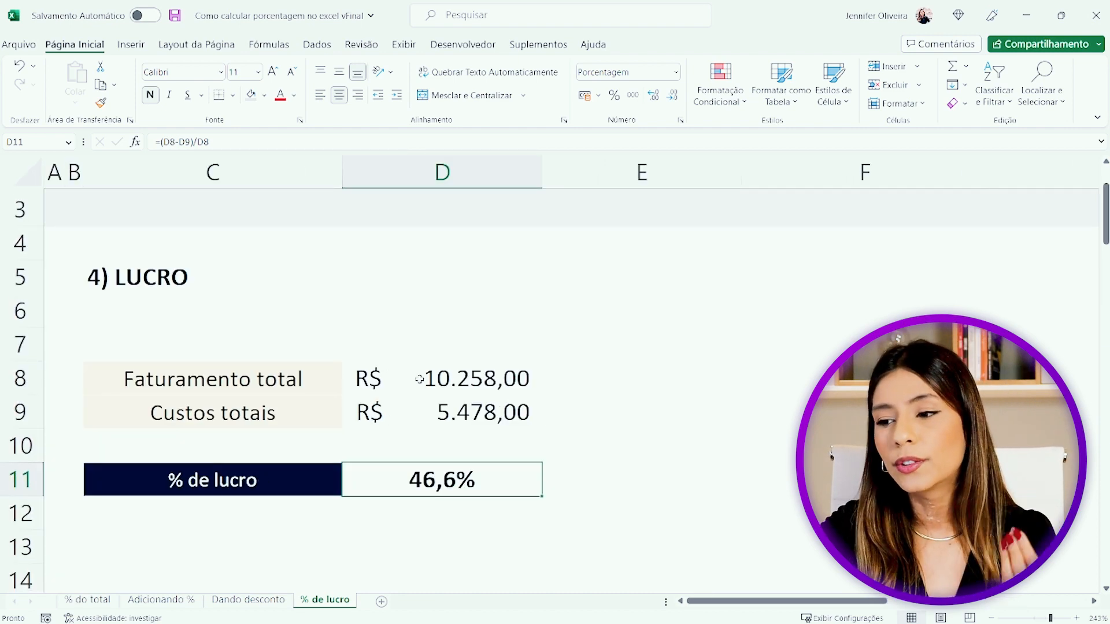
{"action": "left_click", "coordinate": [441, 413]}
{"action": "type", "text": "7000"}
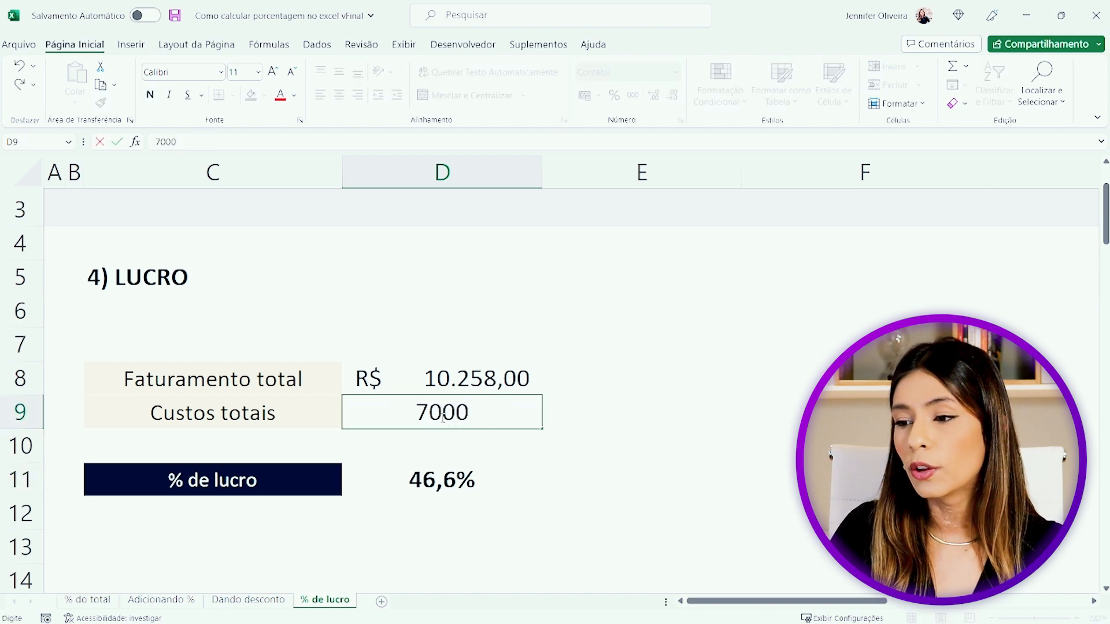
{"action": "key", "text": "Return"}
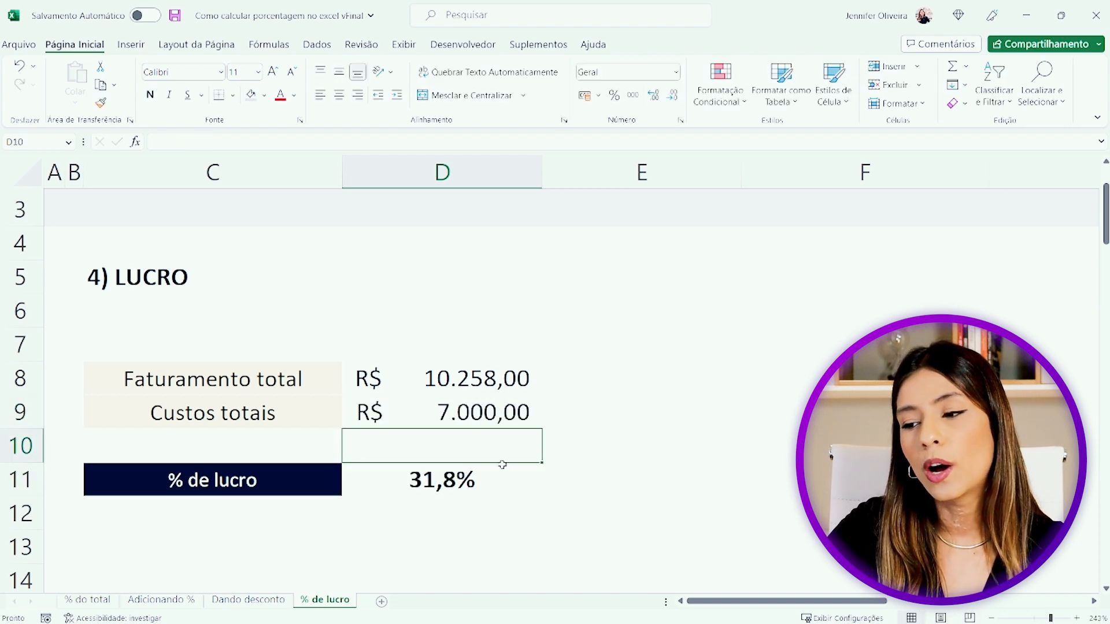